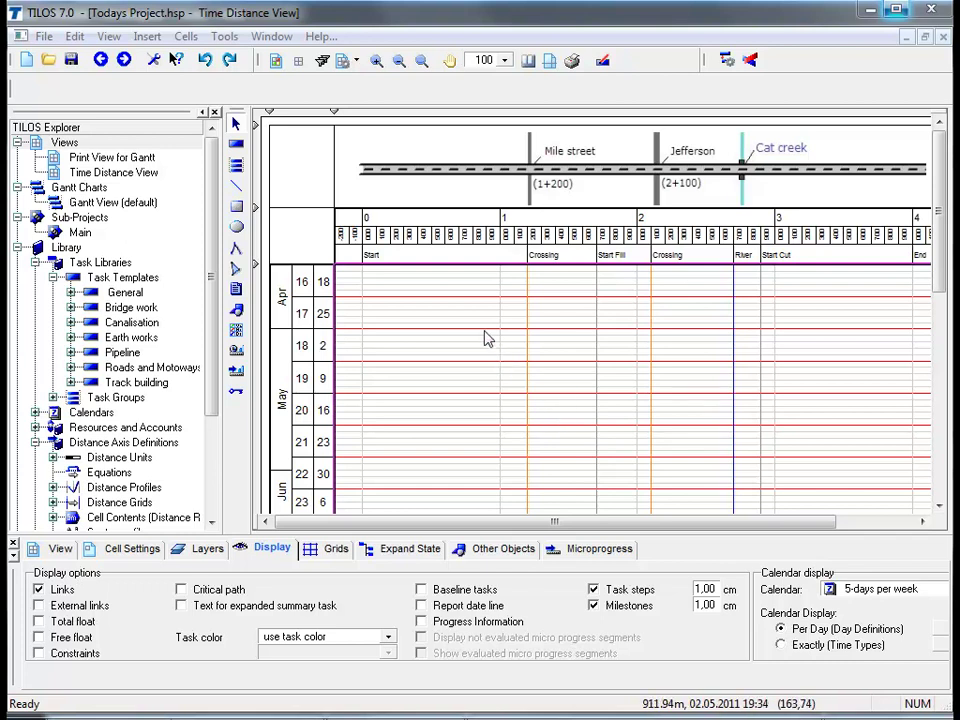
Start a new task and choose the Clear & Fences template from the Pipeline task templates.
left_click(237, 145)
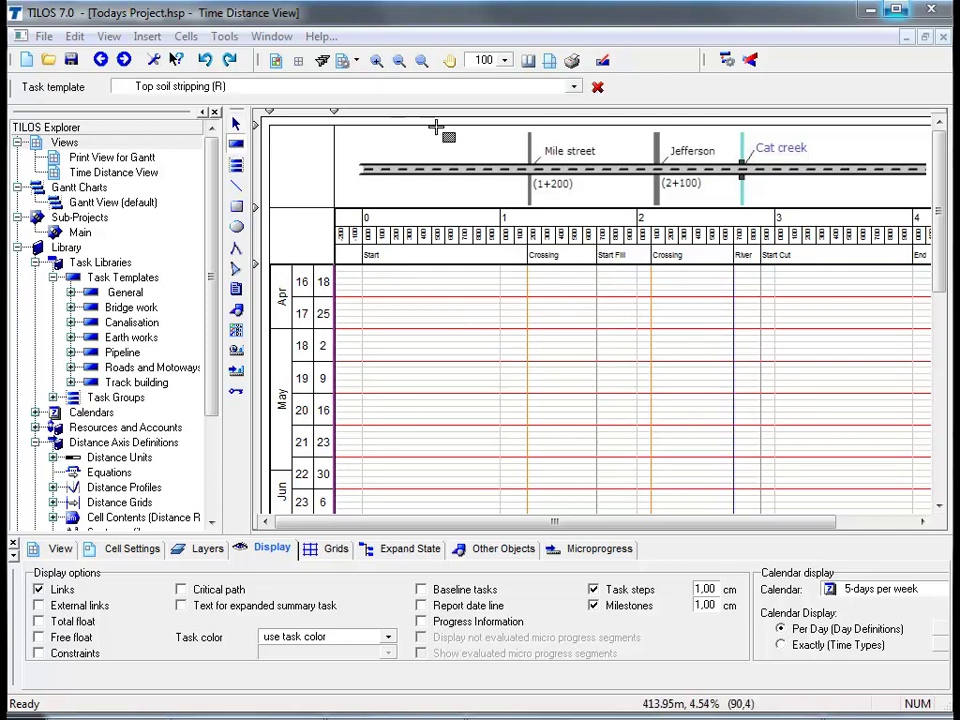
left_click(575, 88)
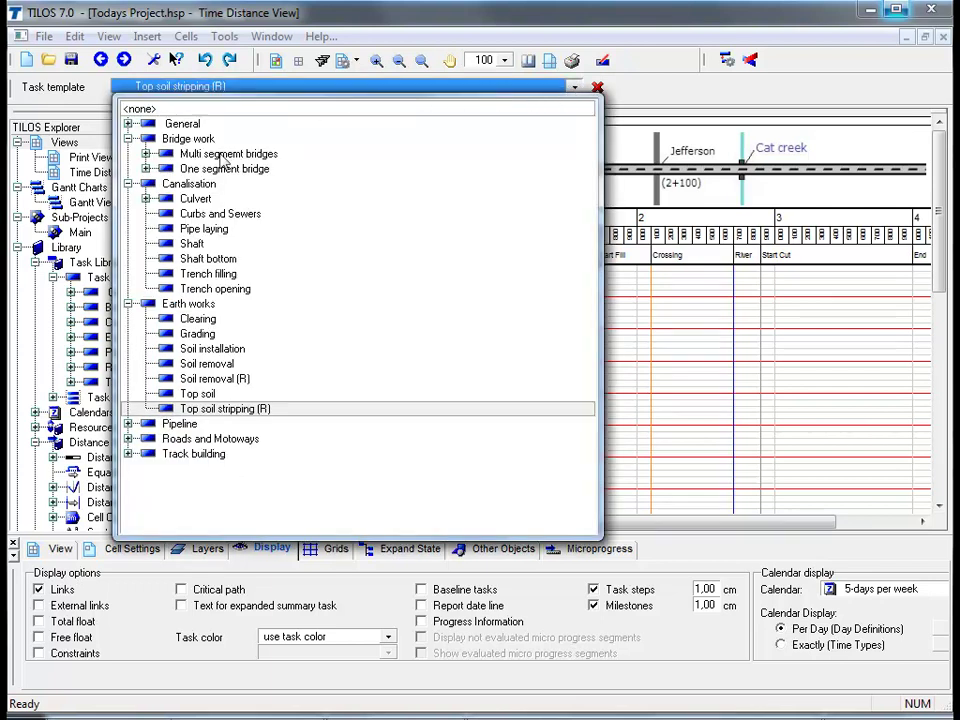
left_click(146, 155)
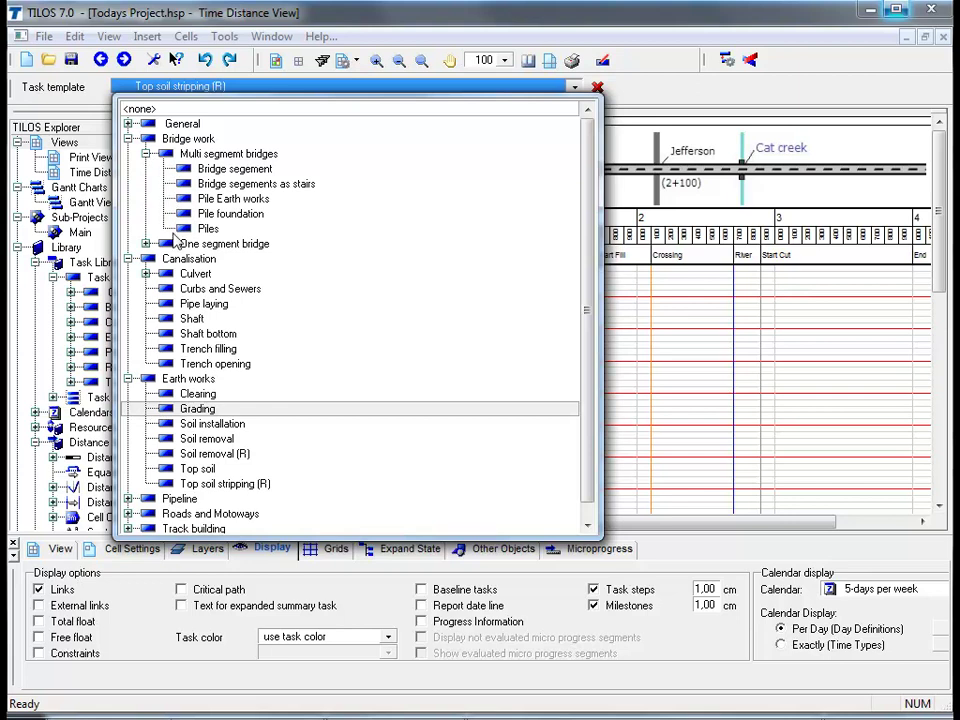
left_click(128, 259)
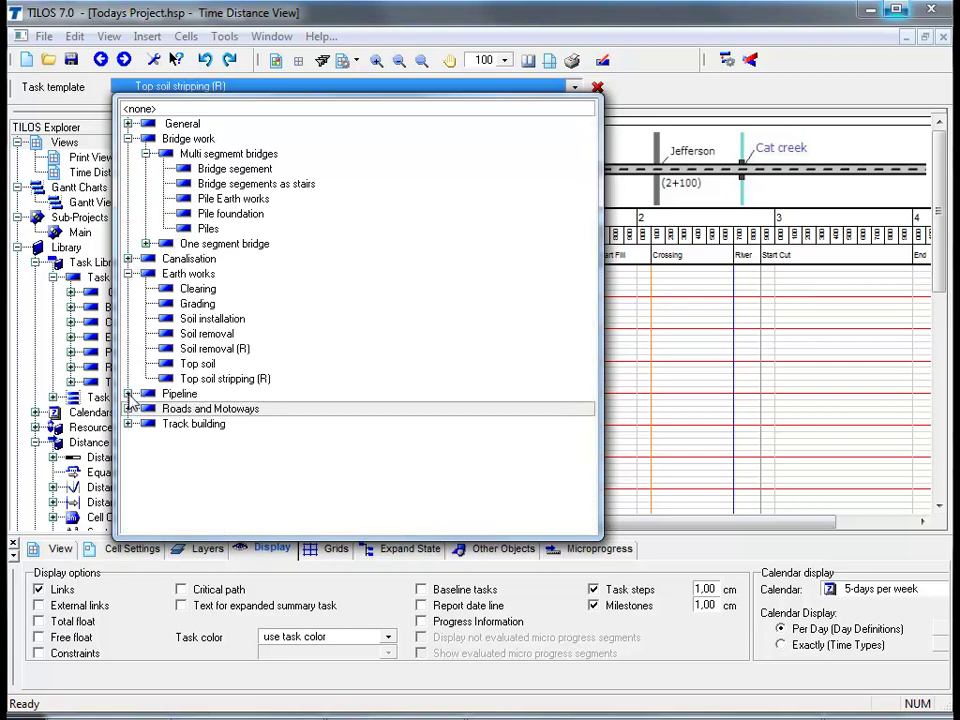
left_click(128, 394)
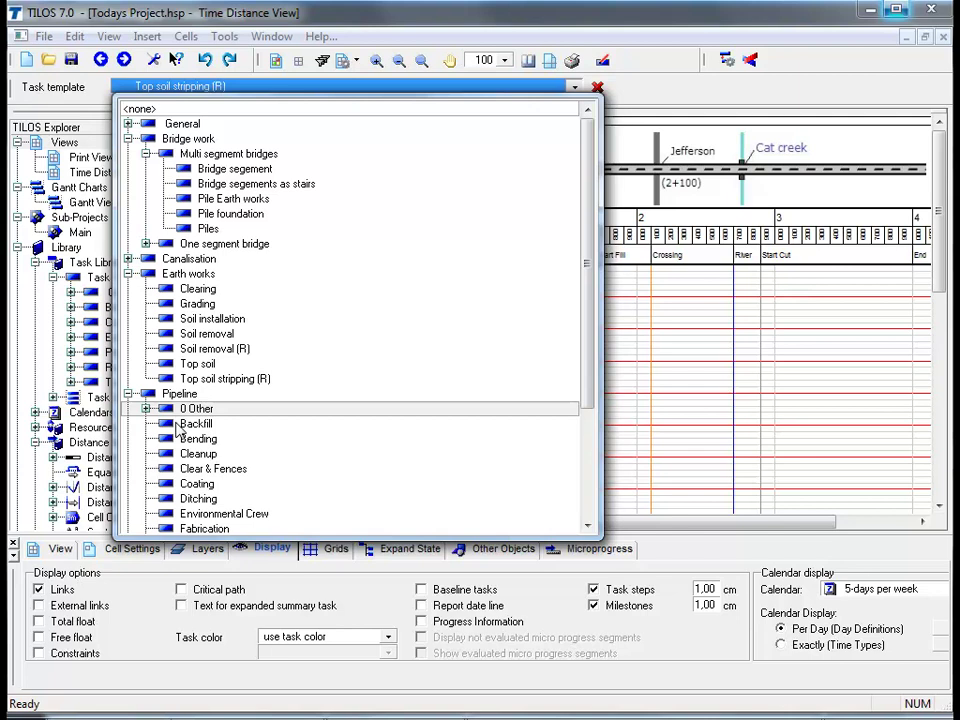
left_click(192, 468)
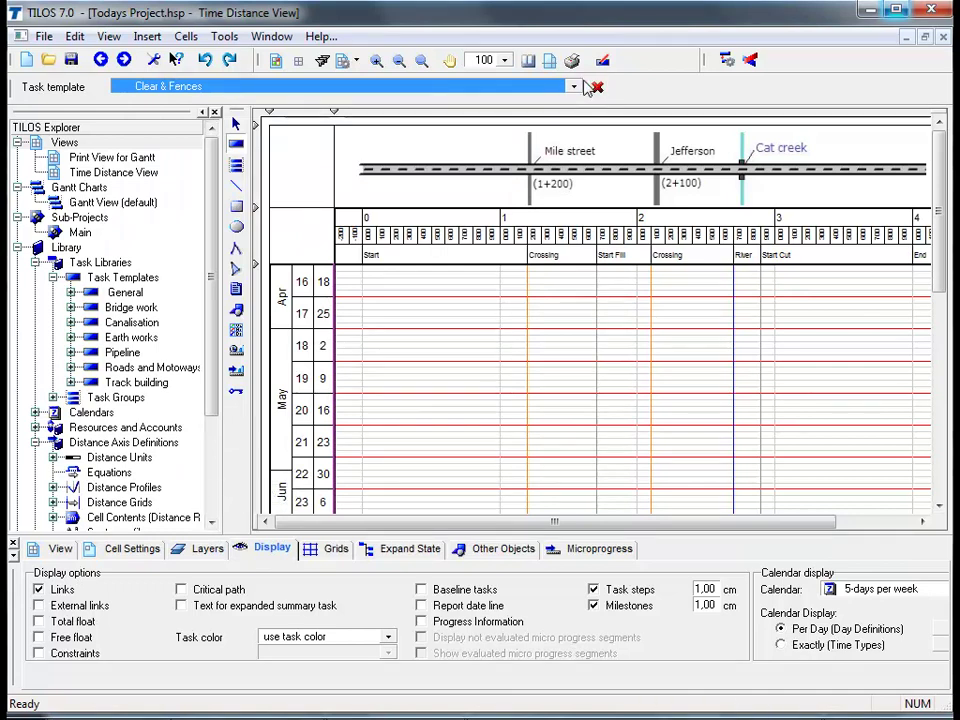
Set the task template to none and draw a task from distance 0 on 25.04.2011 to 2.700 on 16.05.2011.
left_click(576, 88)
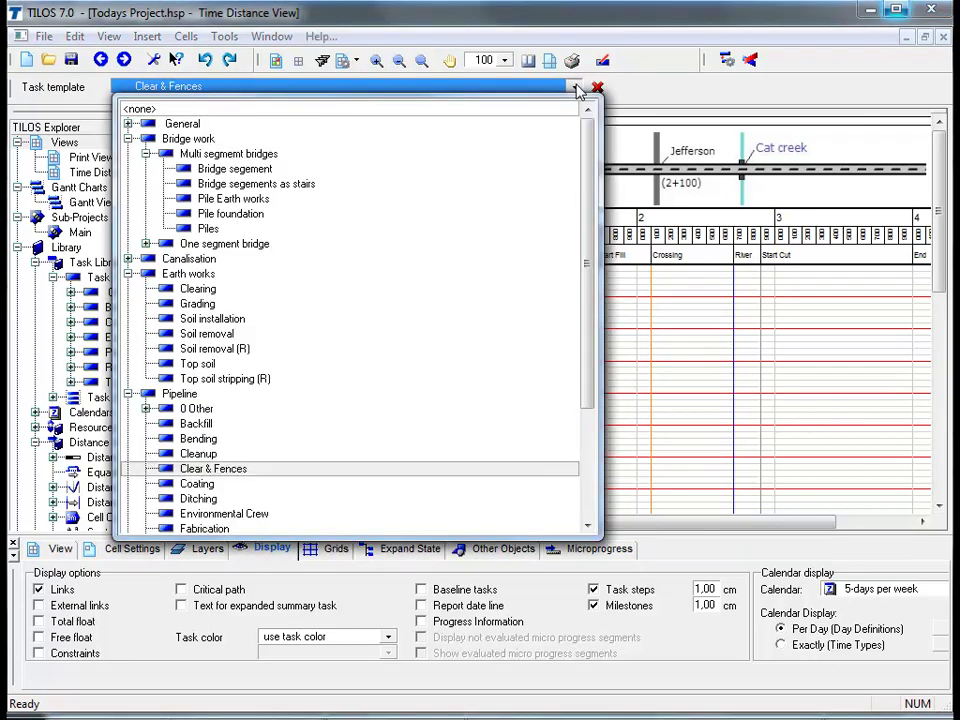
left_click(525, 109)
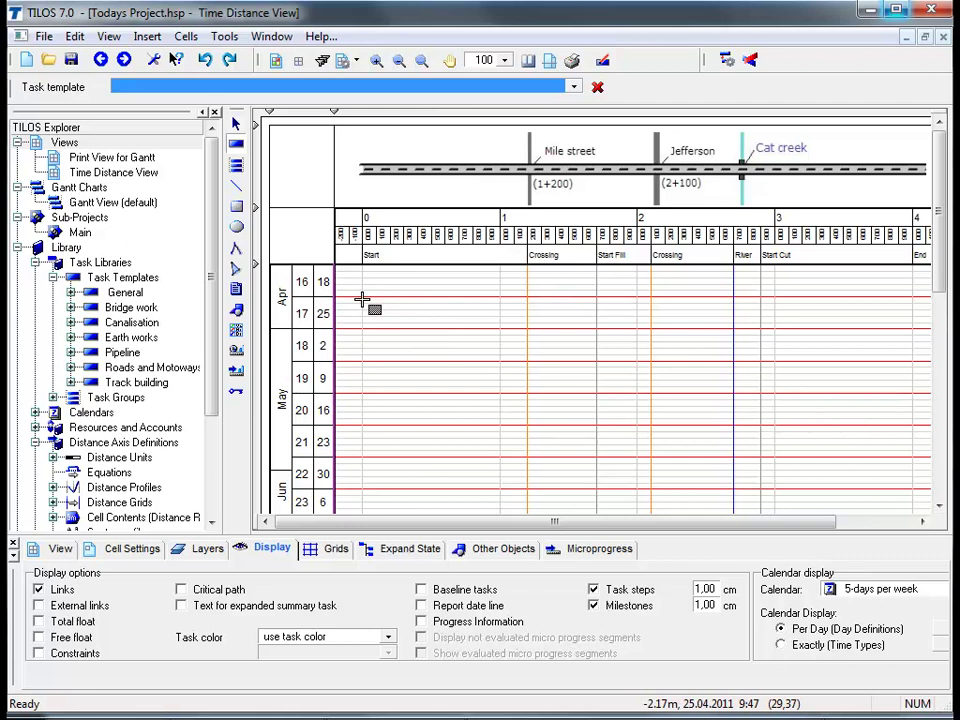
mouse_move(362, 299)
left_mouse_down()
mouse_move(467, 347)
mouse_move(658, 391)
mouse_move(733, 397)
left_mouse_up()
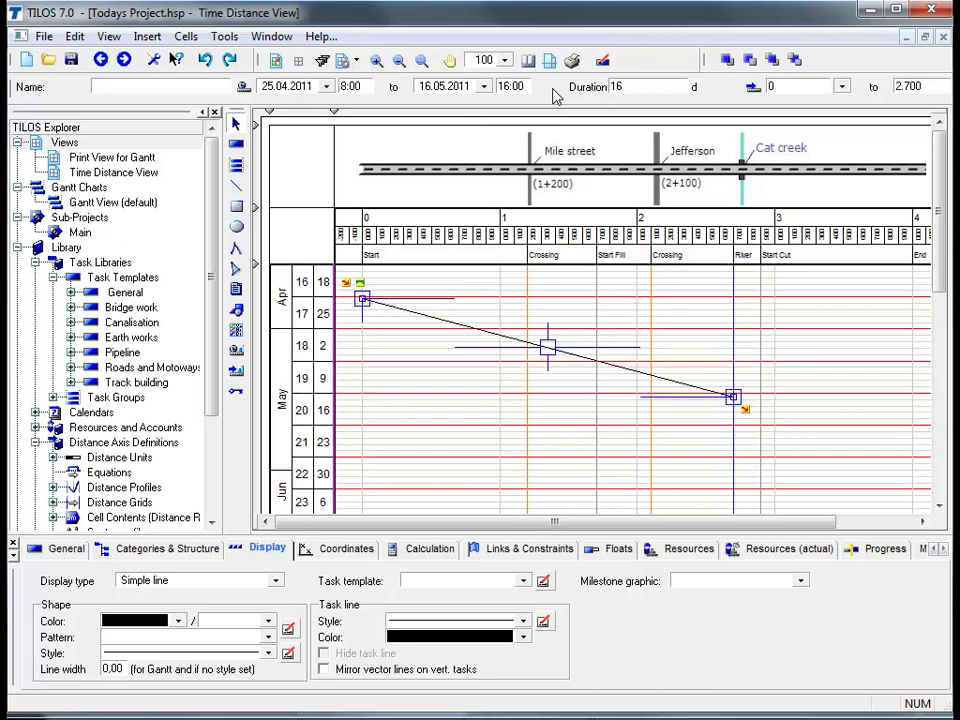
Set the task's duration to 20 days and its end distance to 2800.
double_click(615, 87)
type("20")
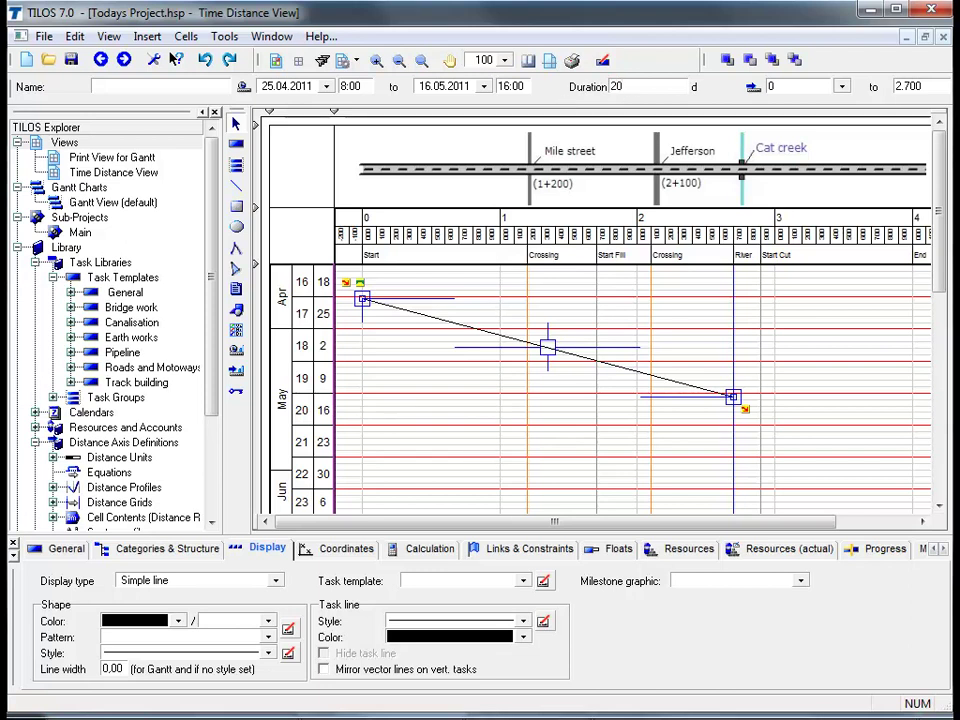
key("Return")
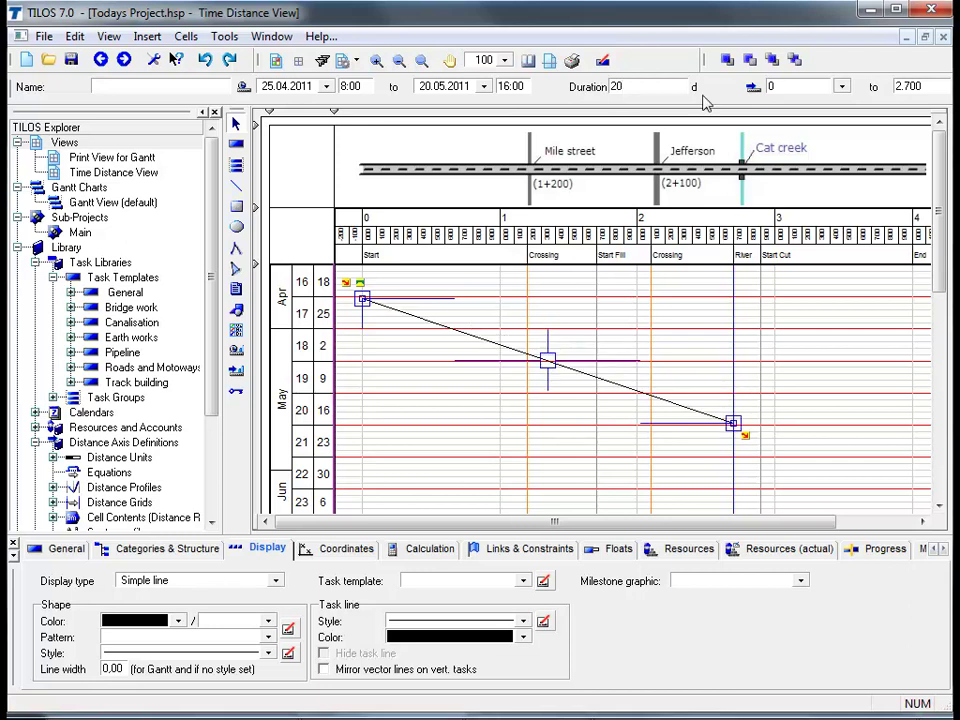
double_click(931, 89)
type("2800")
key("Return")
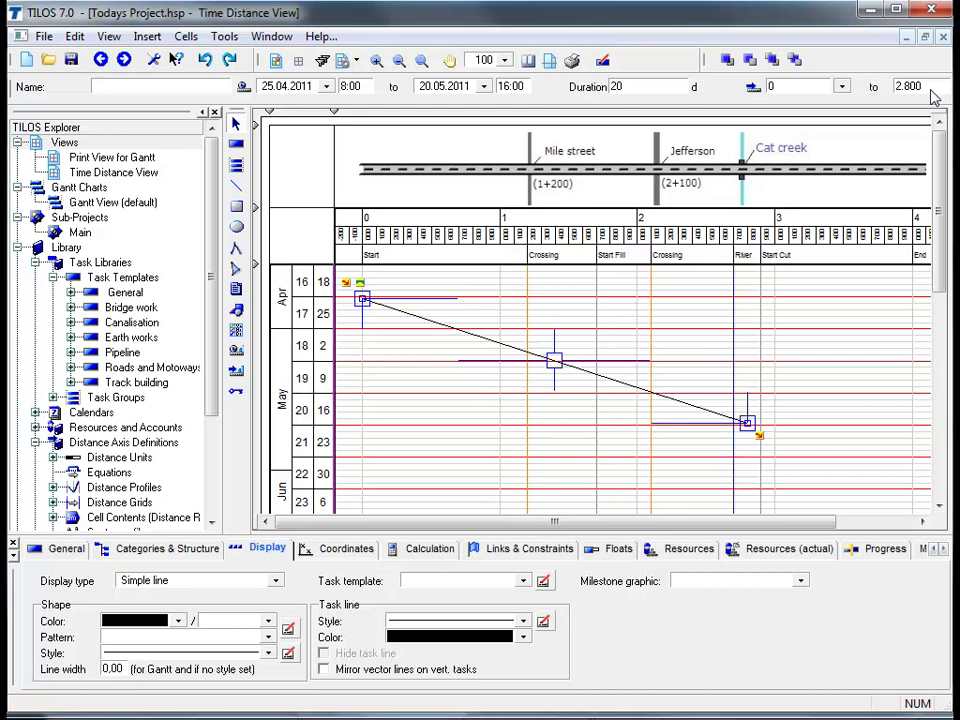
Move the task's end point back to 16.05.2011 at distance 2.700.
left_click(706, 408)
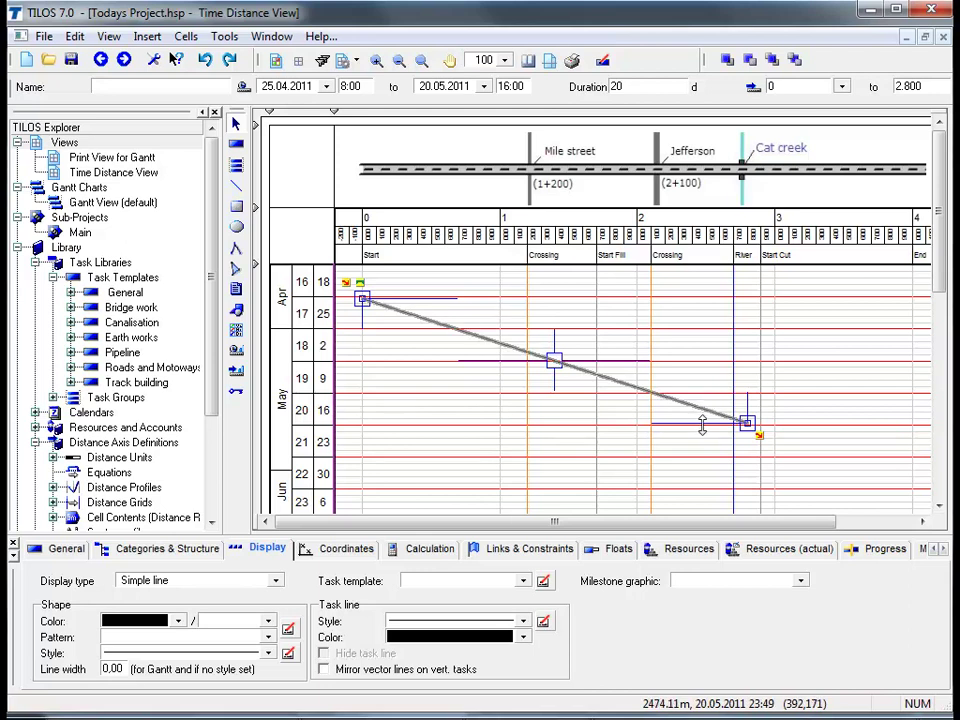
left_click(702, 425)
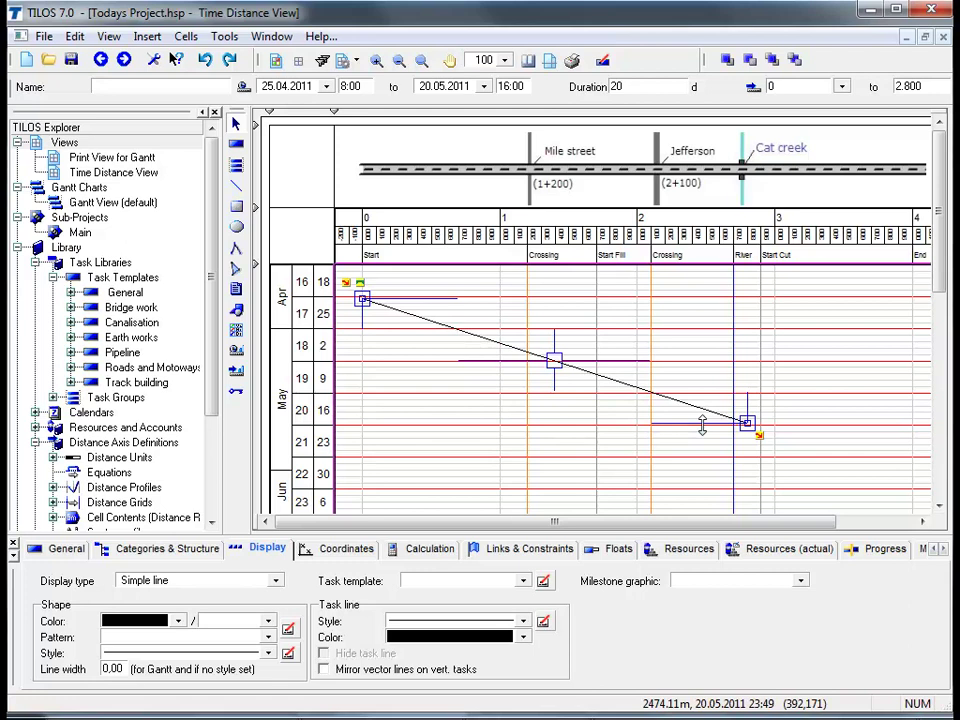
left_click_drag(702, 425, 736, 380)
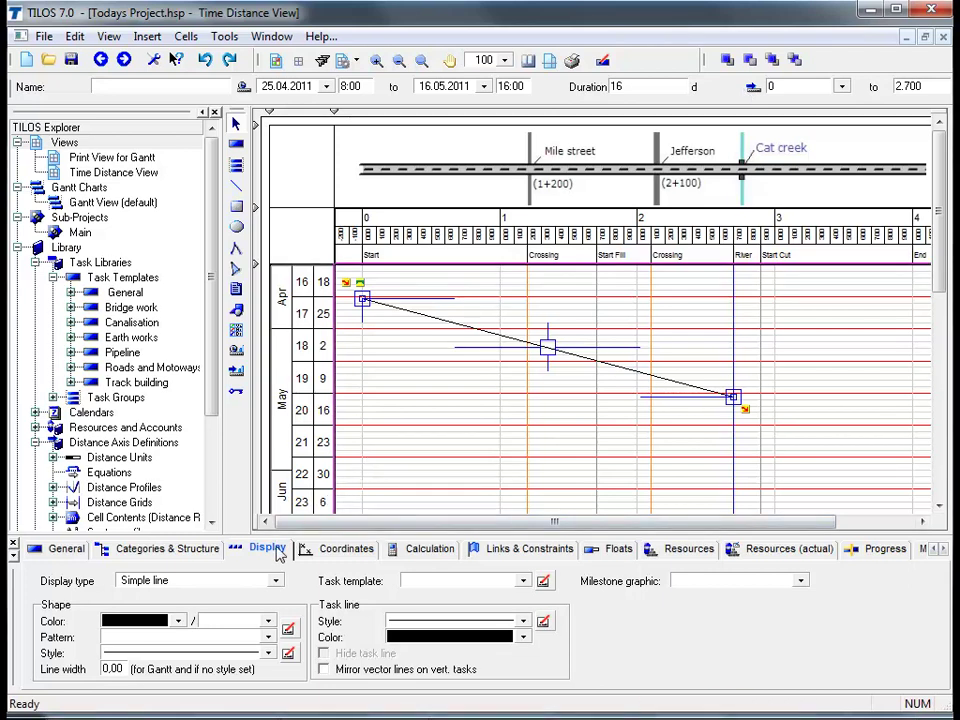
Name the task "Top soil stripping" in its general properties.
left_click(72, 551)
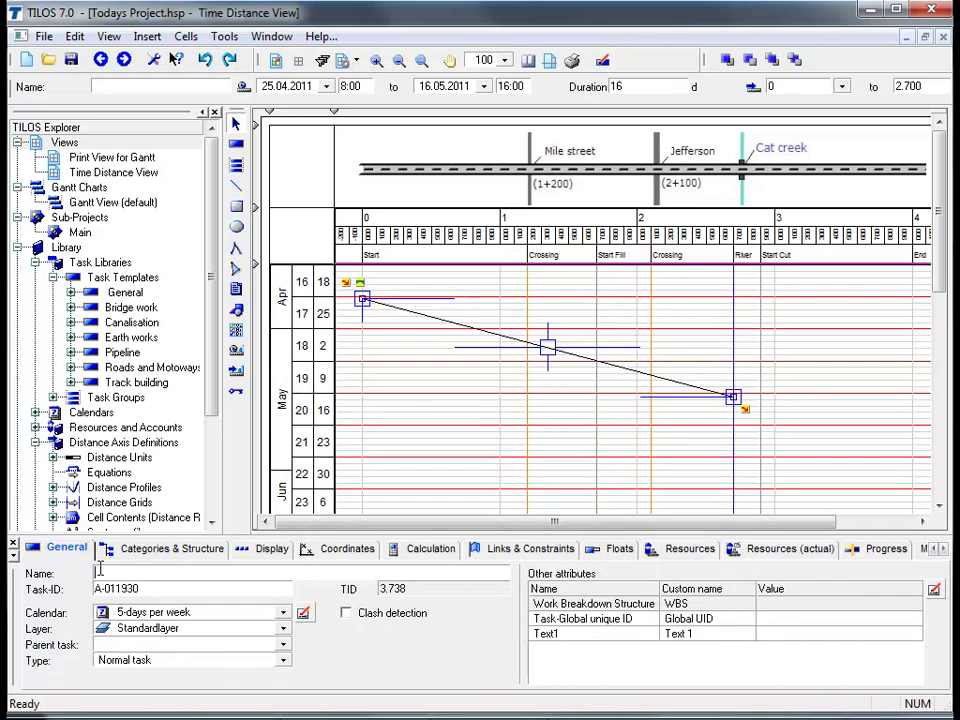
left_click(100, 572)
type("Top soil stripping")
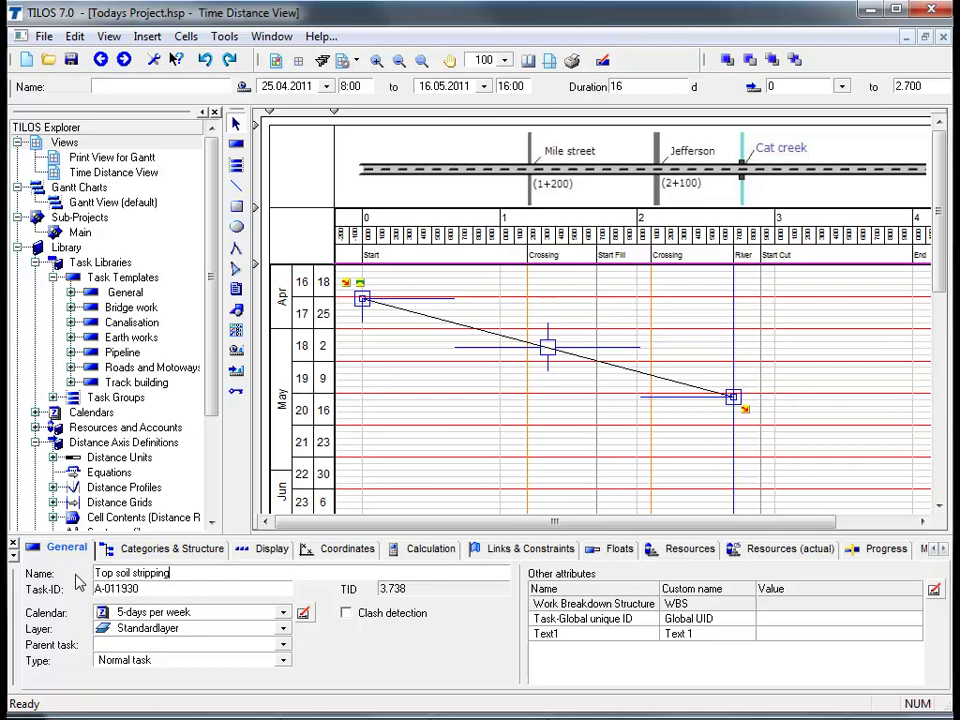
key("Return")
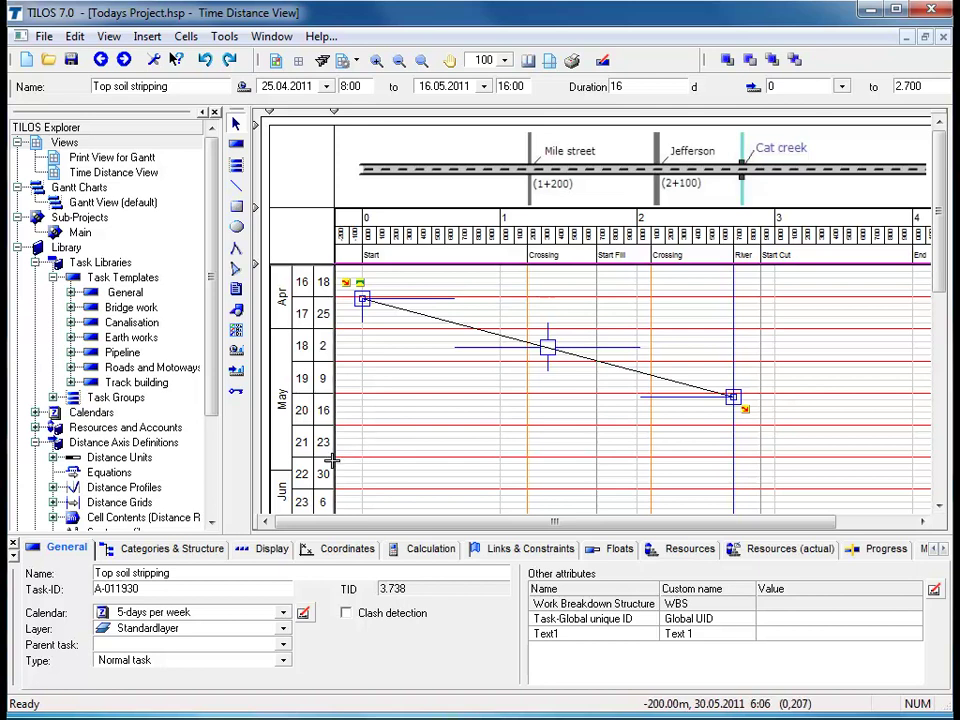
Change the task's display type to Parallelogram (distance) and view the shape with the task deselected.
left_click(275, 556)
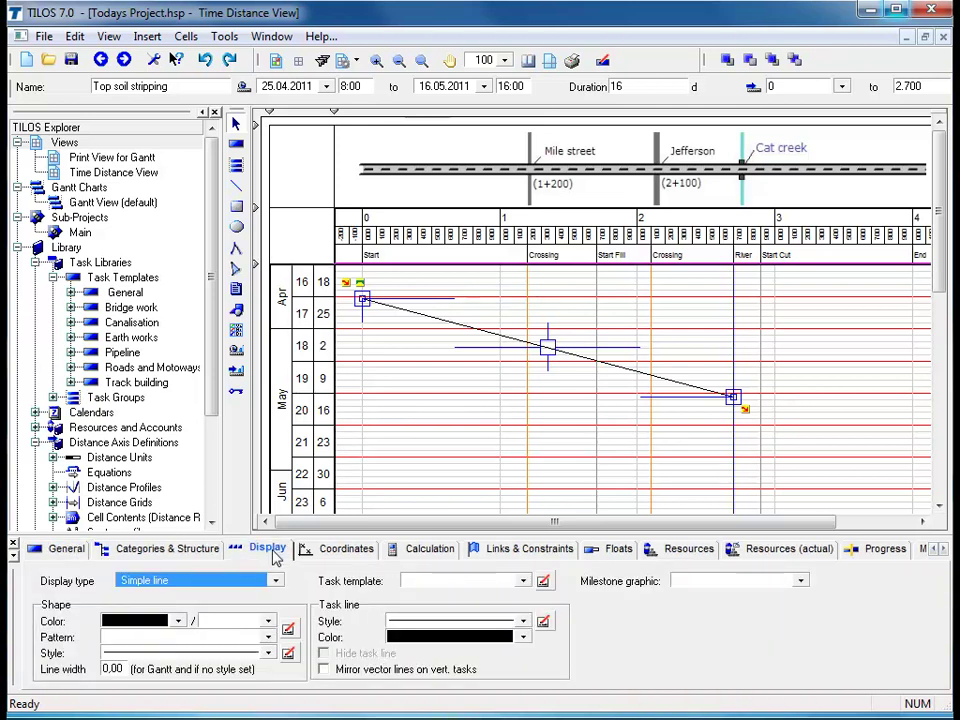
left_click(276, 581)
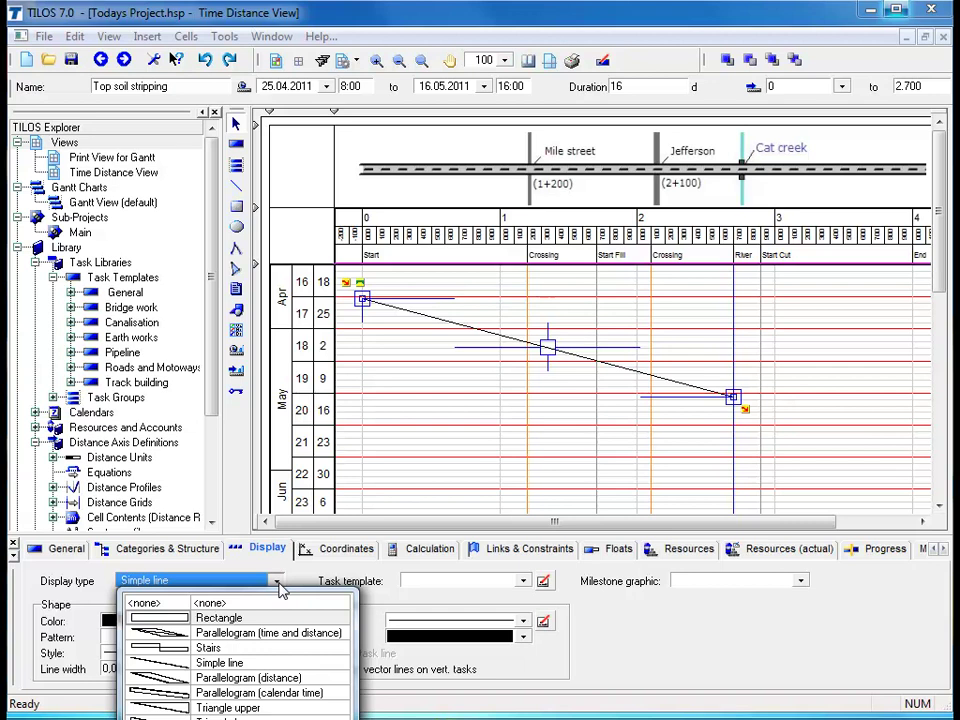
left_click(244, 664)
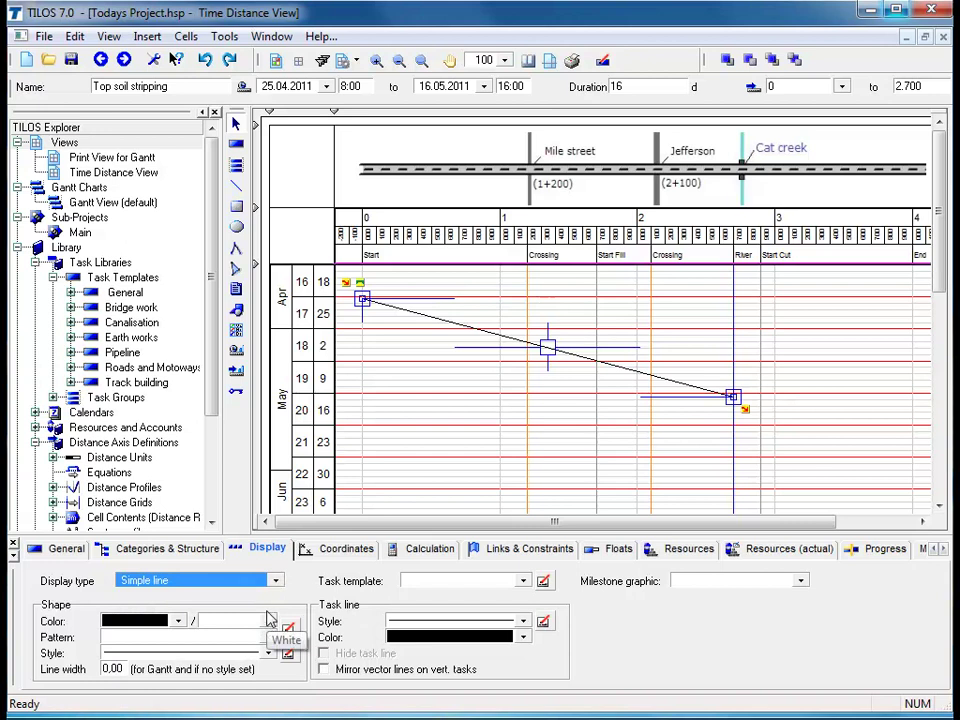
left_click(275, 580)
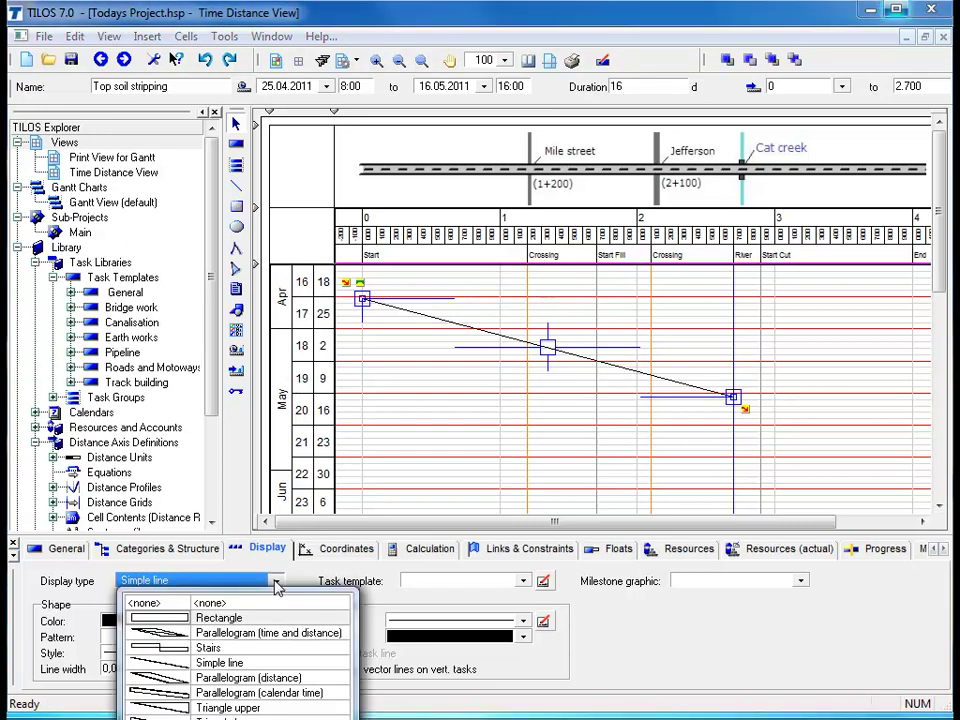
left_click(259, 680)
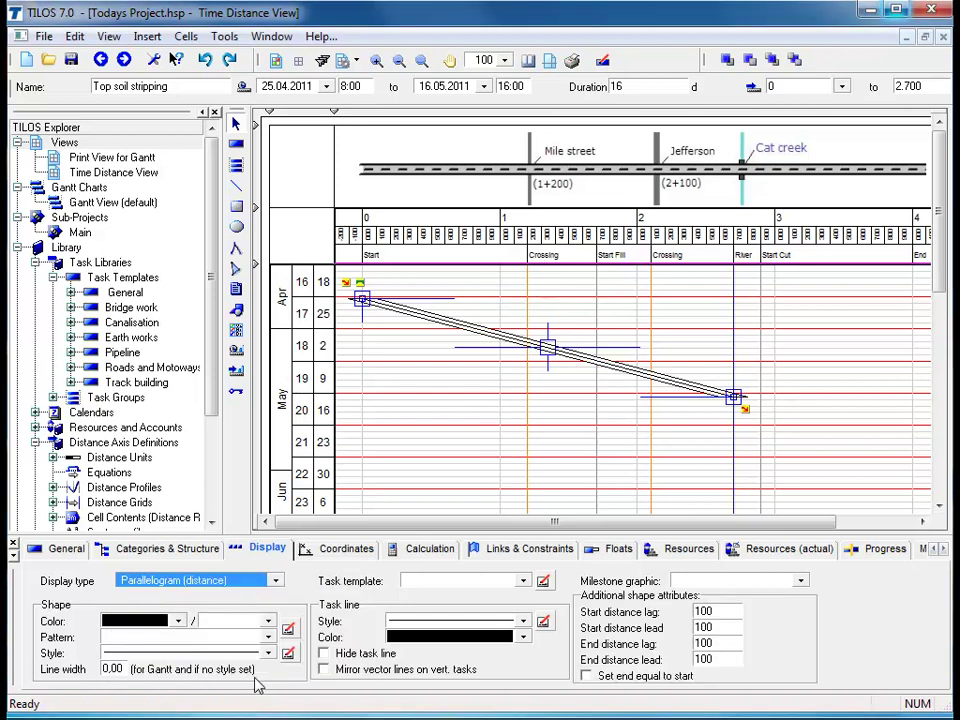
left_click(431, 426)
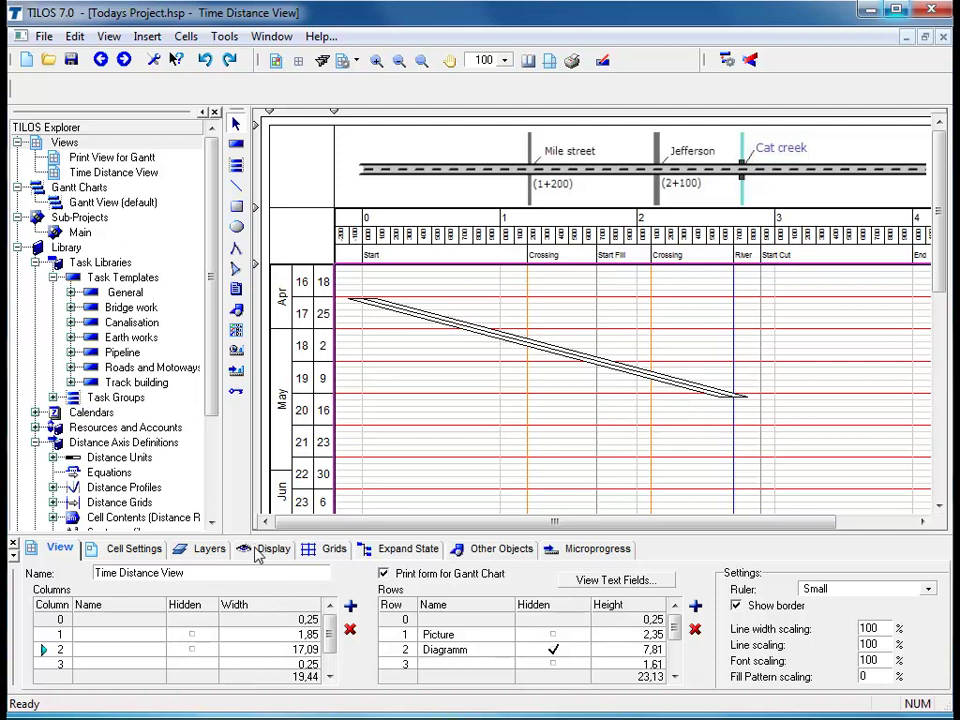
left_click(596, 354)
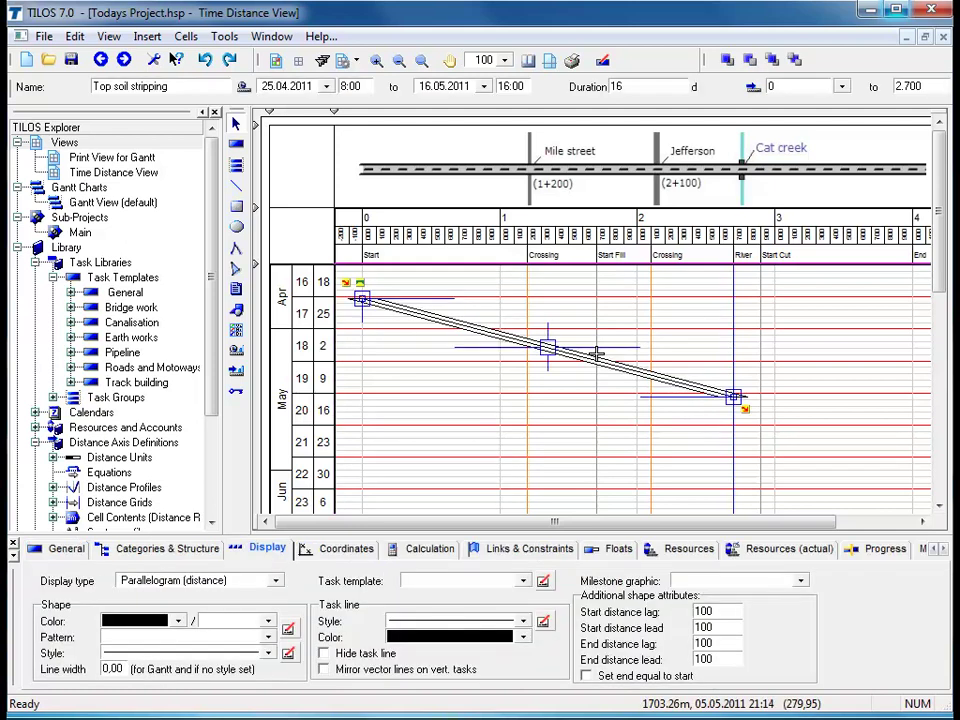
Change the task's display type to Rectangle and view the block with the task deselected.
left_click(276, 584)
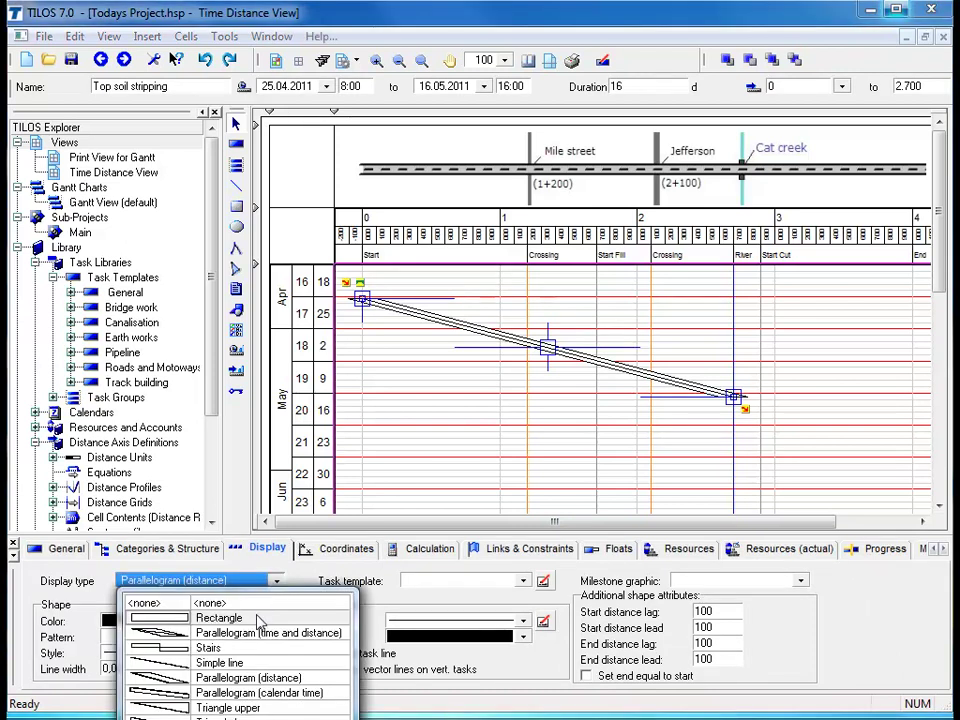
left_click(263, 618)
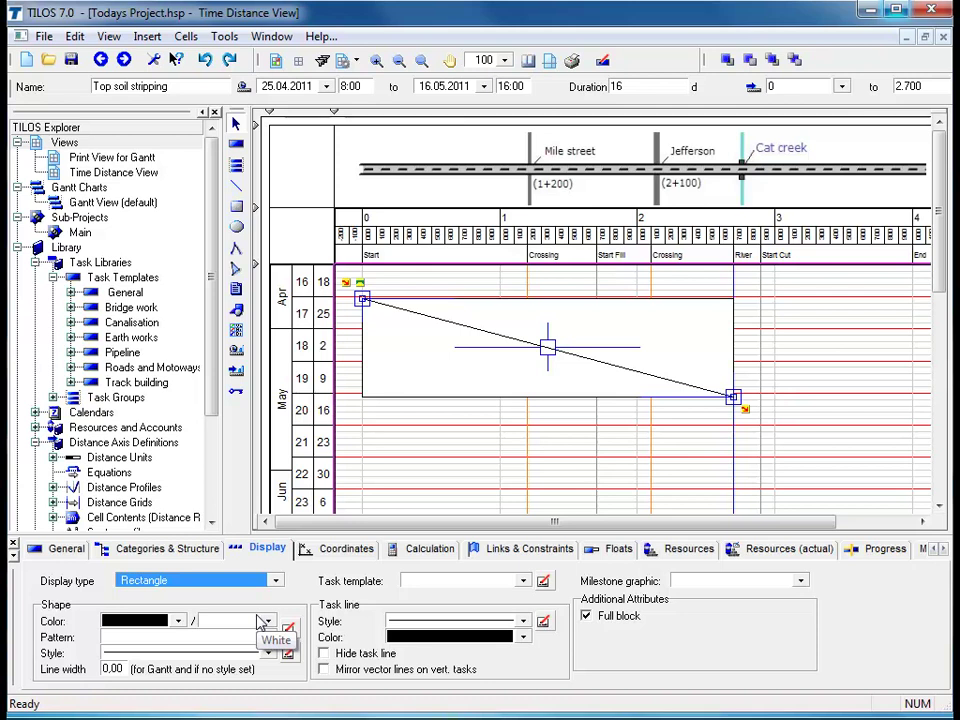
left_click(451, 460)
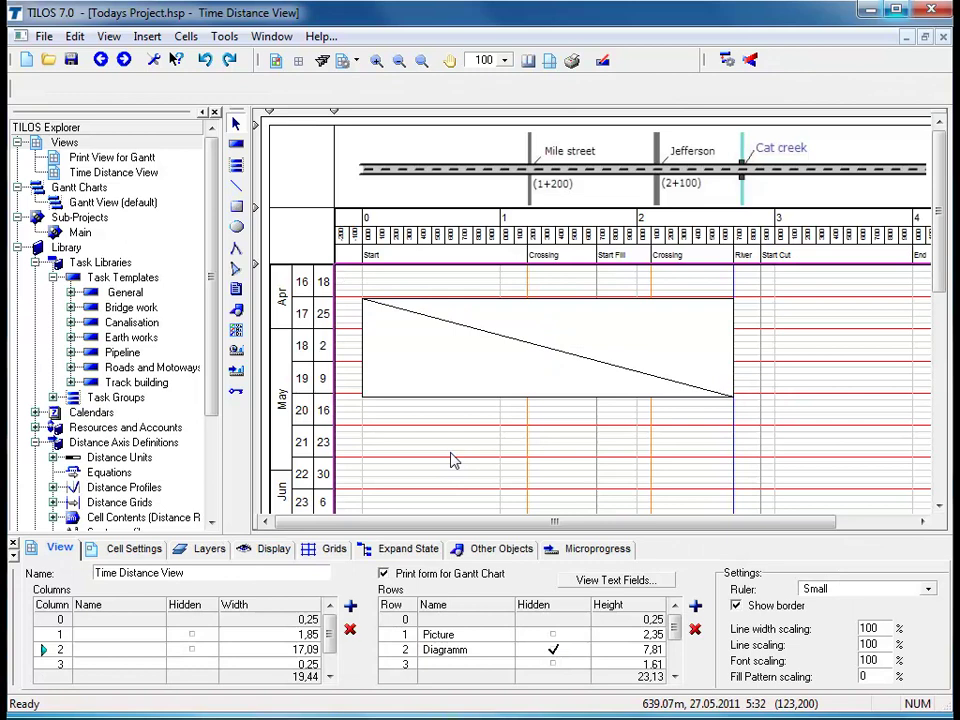
left_click(479, 397)
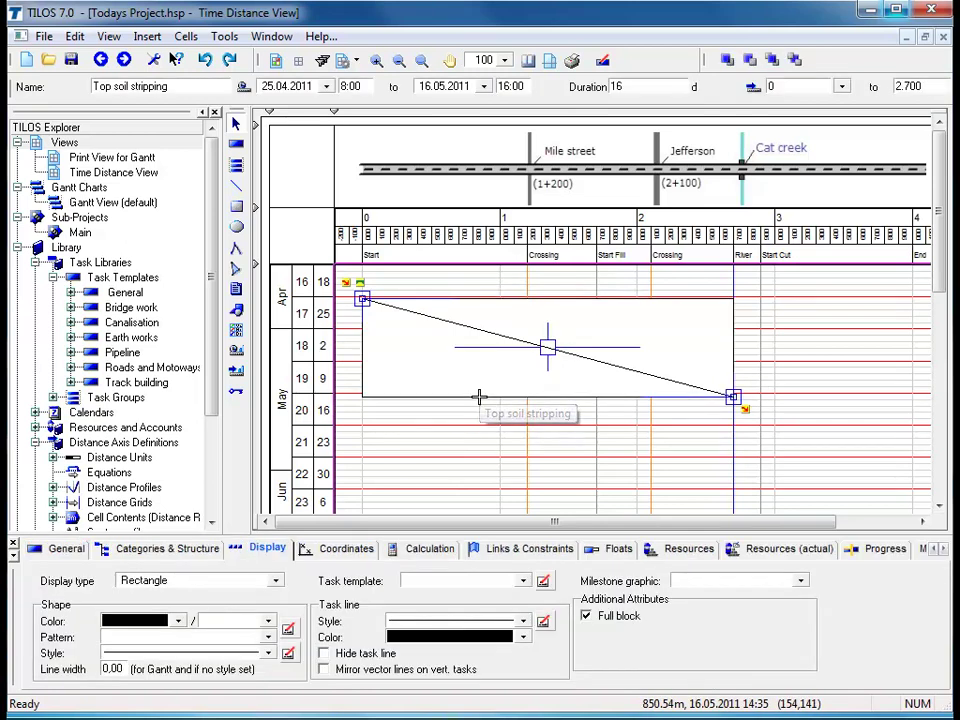
Set the task's display type to Simple line and its task line style to 05 Line parallel.
left_click(277, 584)
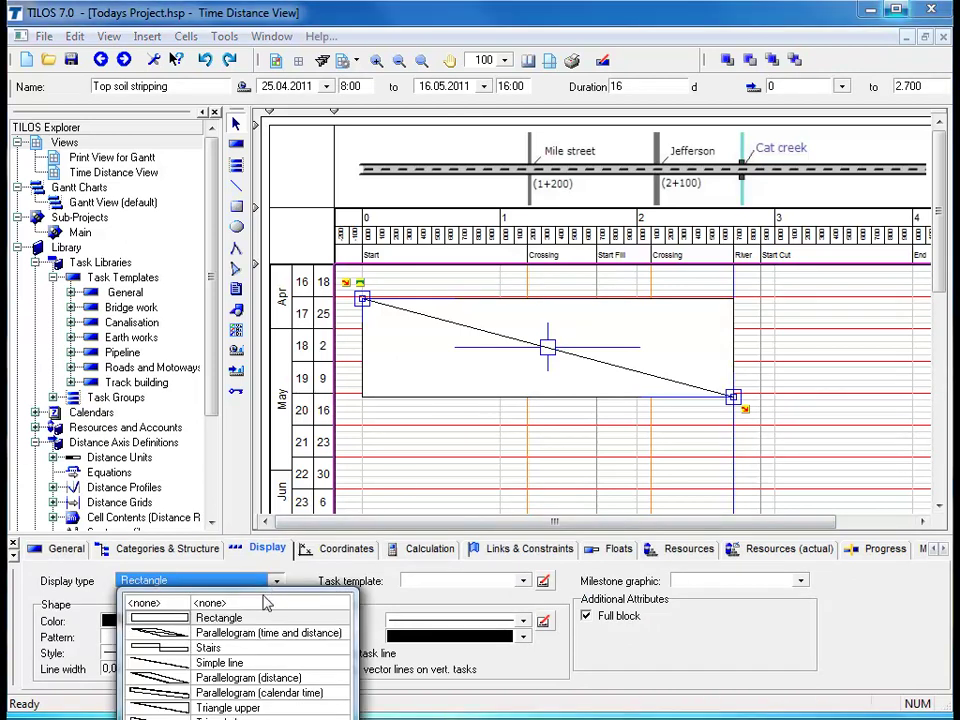
left_click(220, 663)
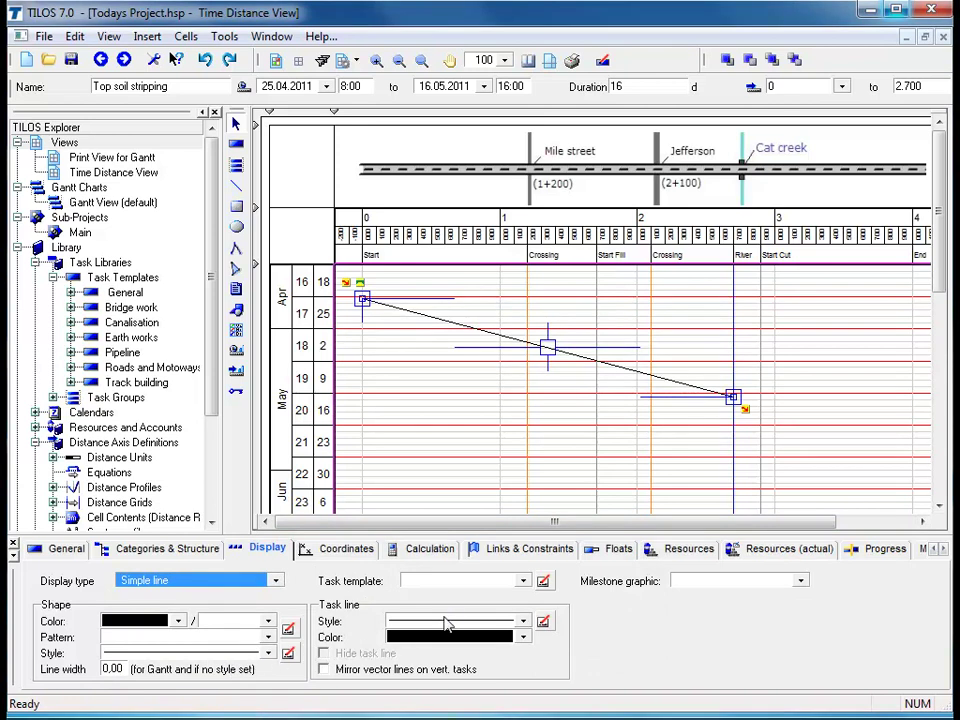
left_click(527, 625)
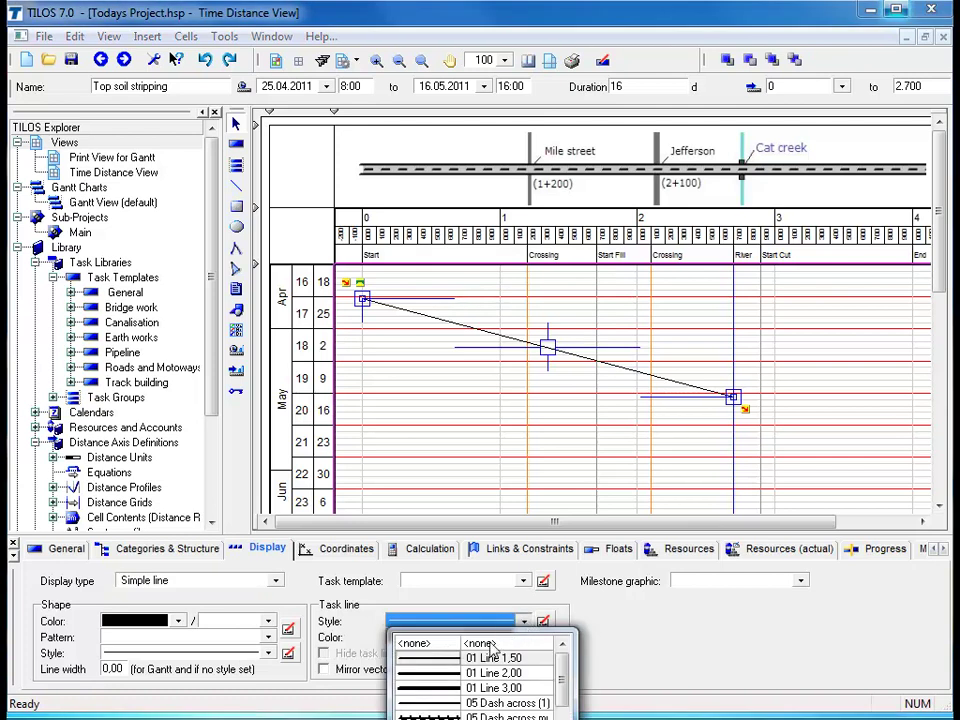
left_click_drag(563, 681, 563, 697)
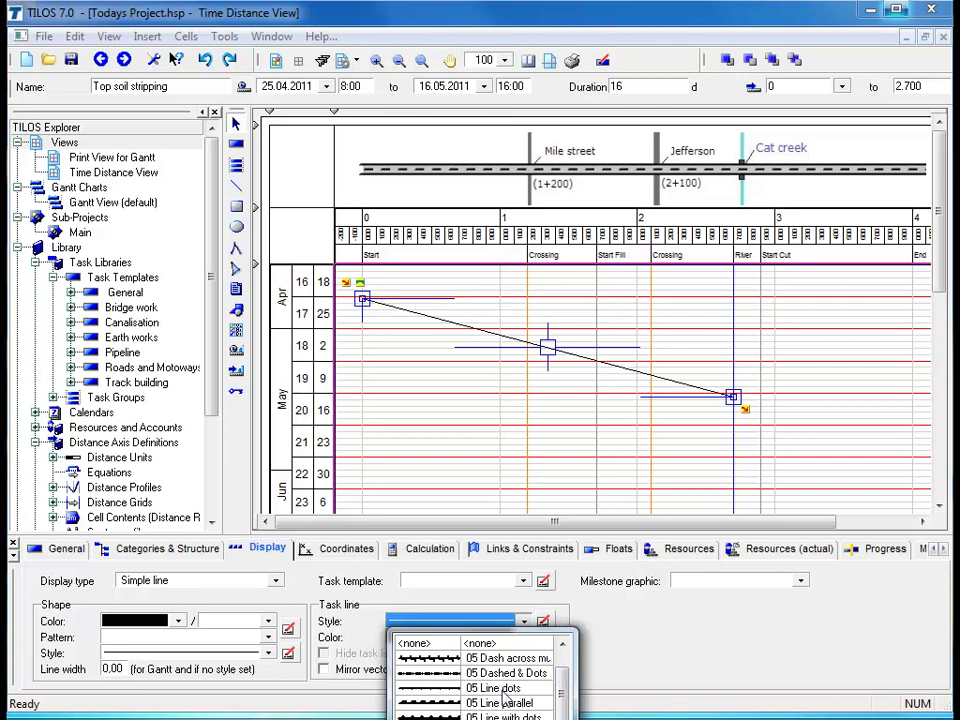
left_click(441, 710)
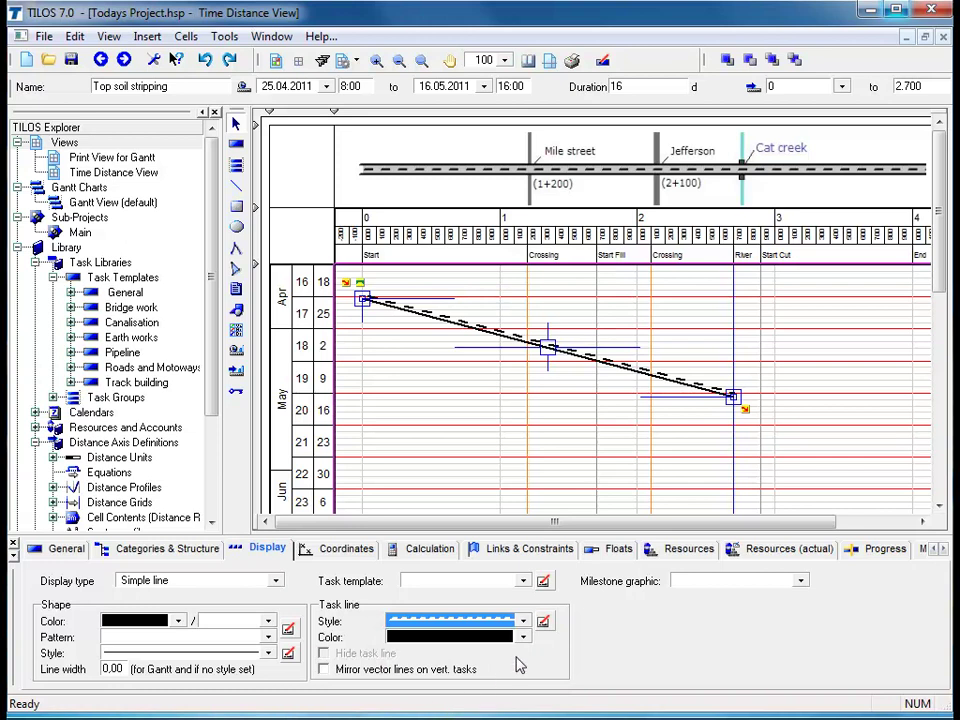
Try yellow as the task line colour and set it back to black.
left_click(521, 638)
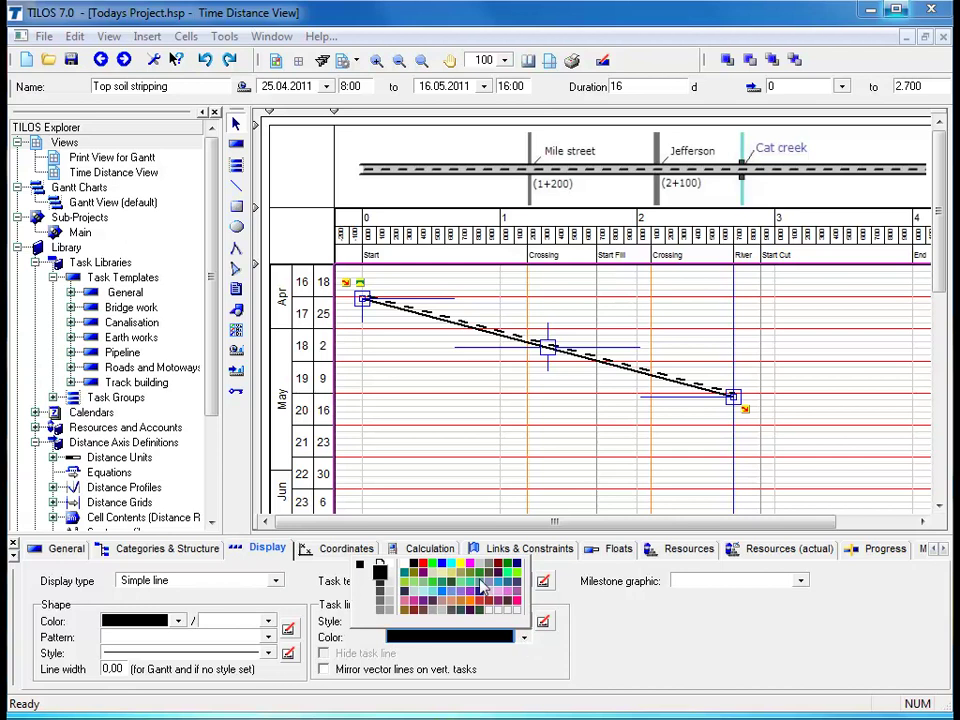
left_click(452, 566)
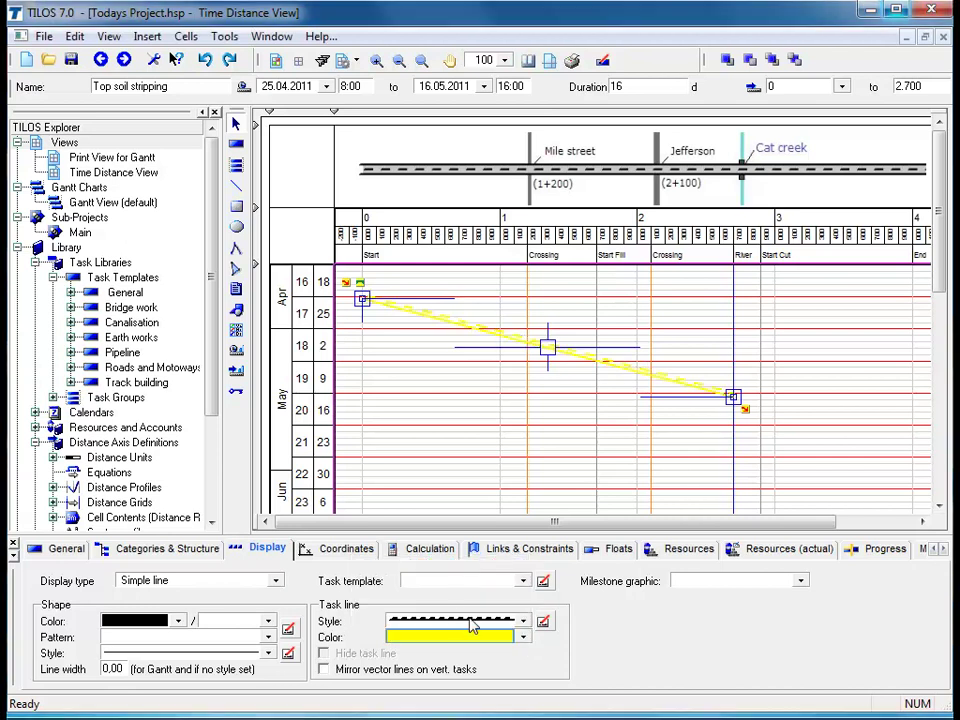
left_click(523, 638)
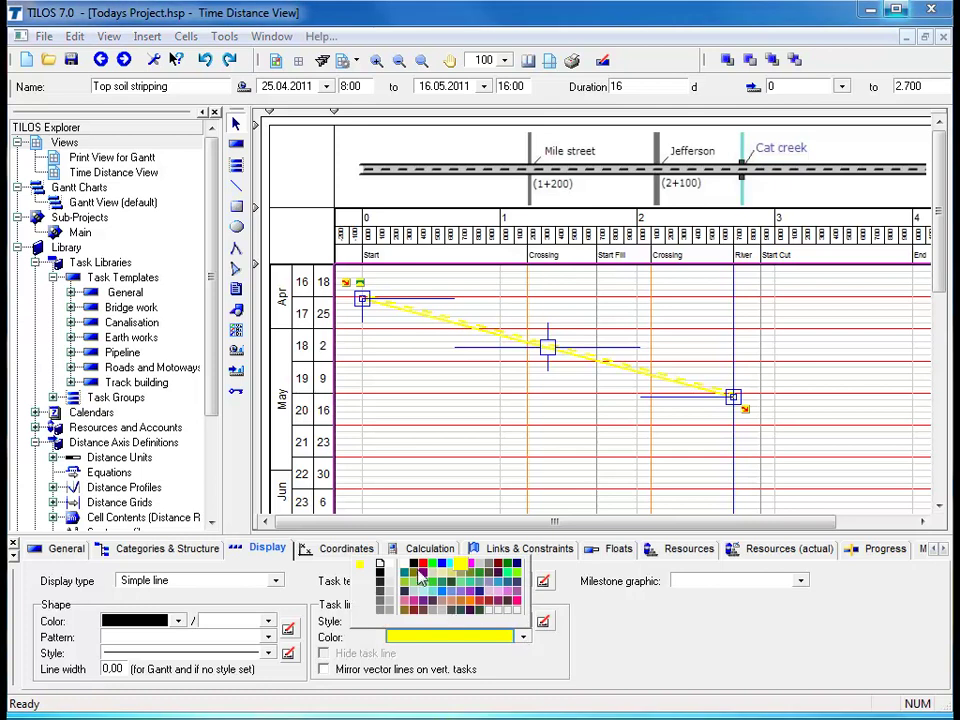
left_click(416, 565)
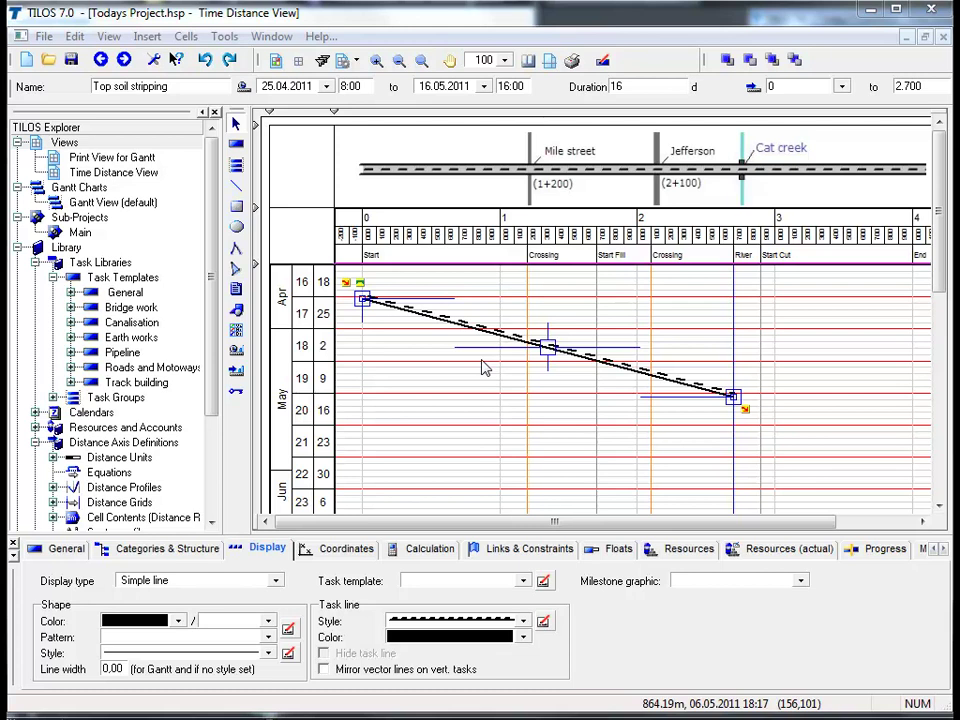
Place a free multiline text box below the task line and replace its default text with "Today".
left_click(236, 291)
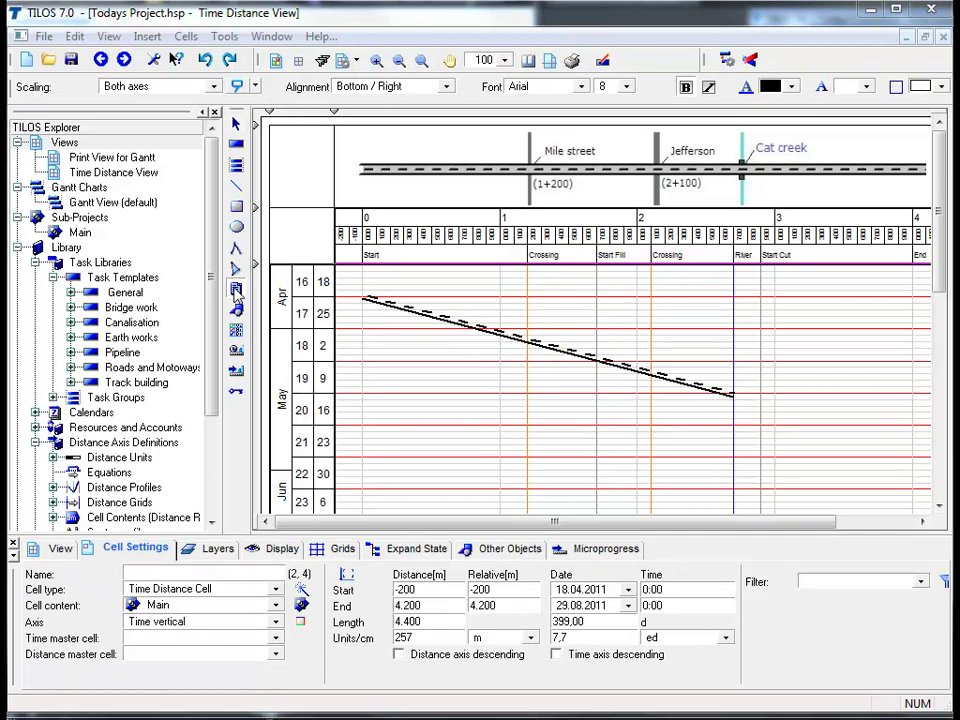
mouse_move(453, 358)
left_mouse_down()
mouse_move(494, 383)
mouse_move(530, 384)
left_mouse_up()
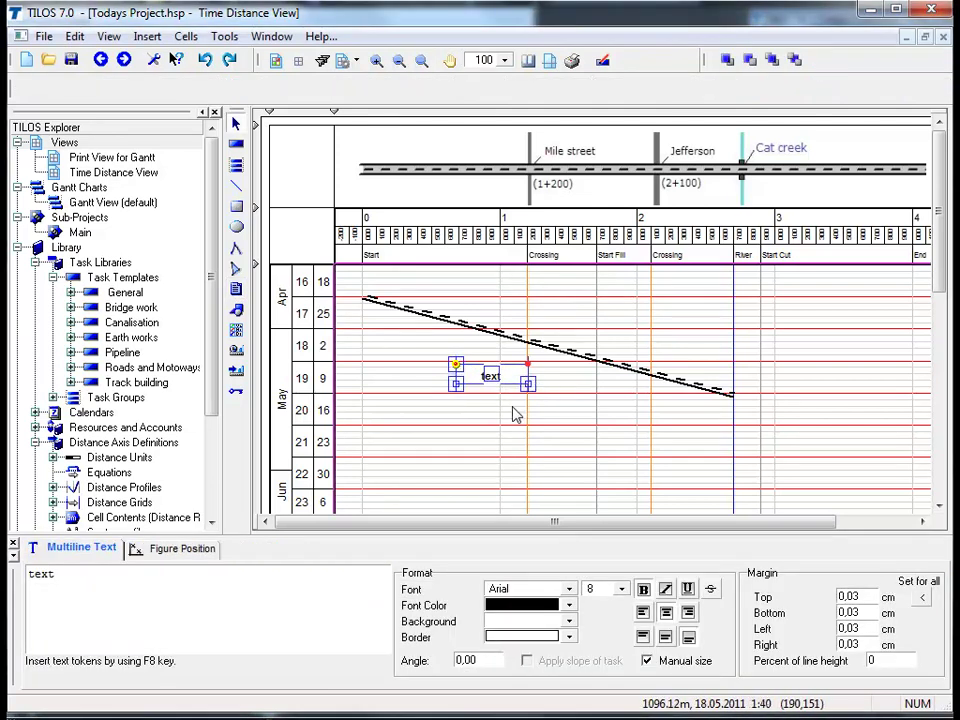
left_click(89, 577)
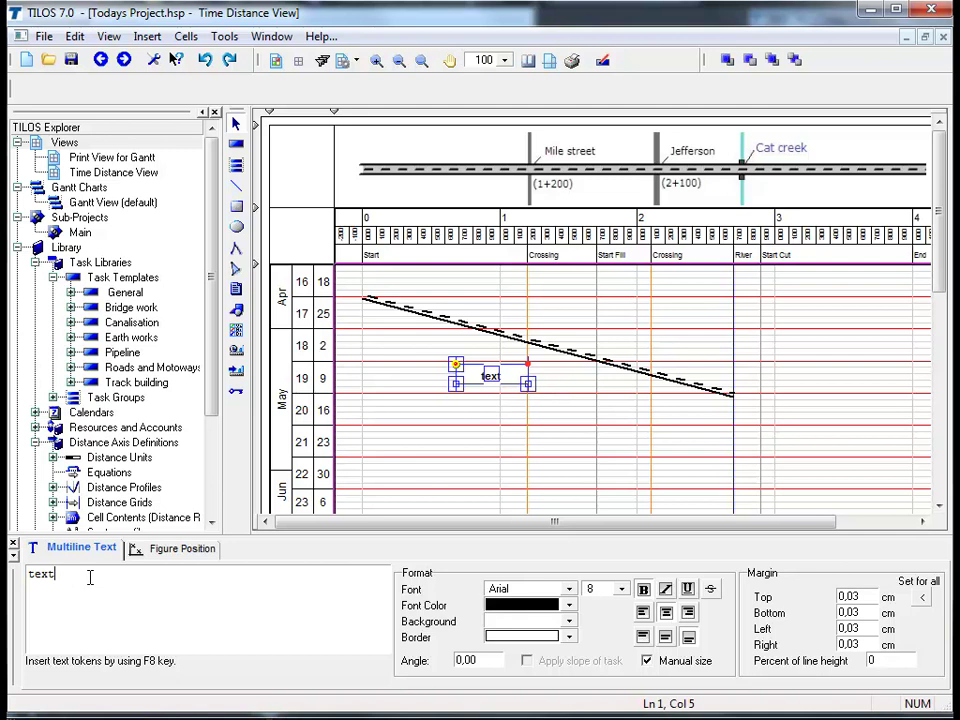
key("BackSpace")
key("BackSpace")
key("BackSpace")
key("BackSpace")
type("Today")
left_click(507, 431)
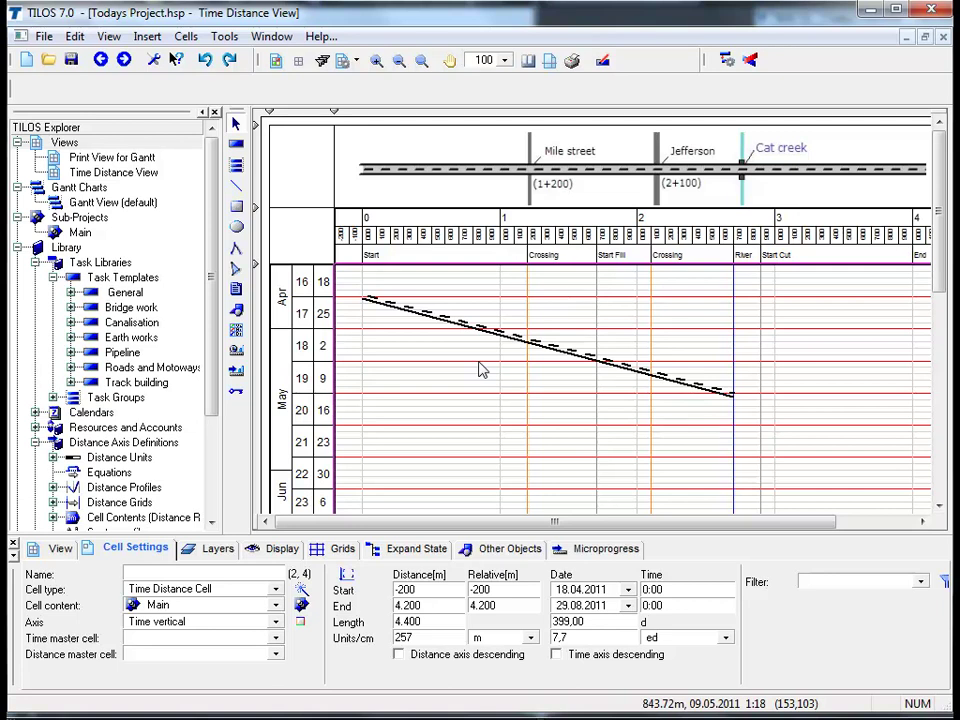
Start a task annotation for Top soil stripping with pinpoint Centre, the task's slope applied and box position BC.
left_click(541, 345)
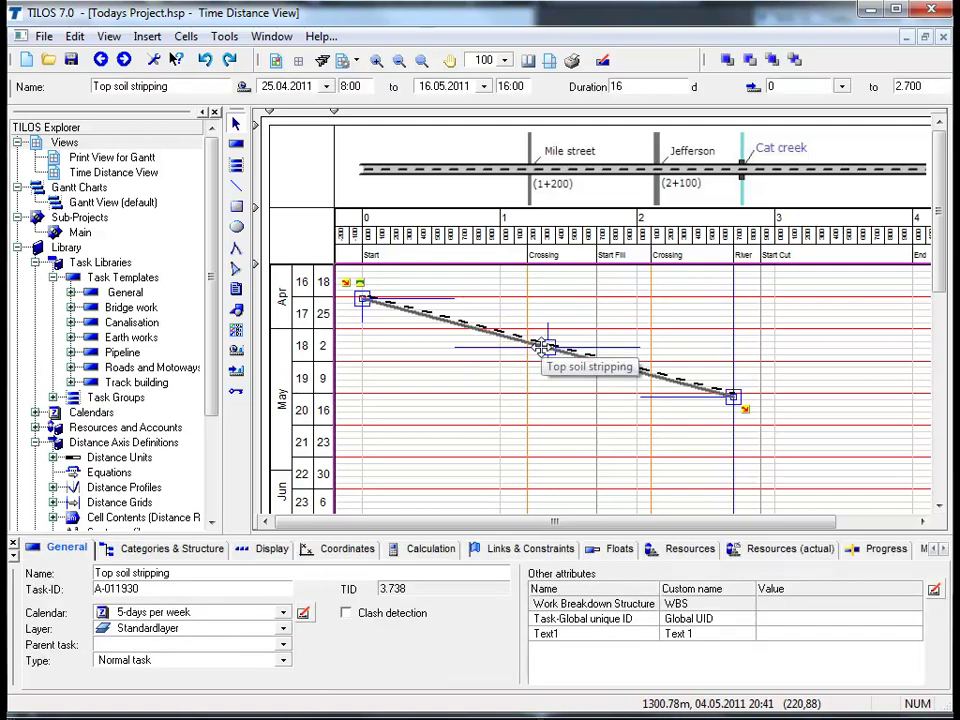
right_click(545, 347)
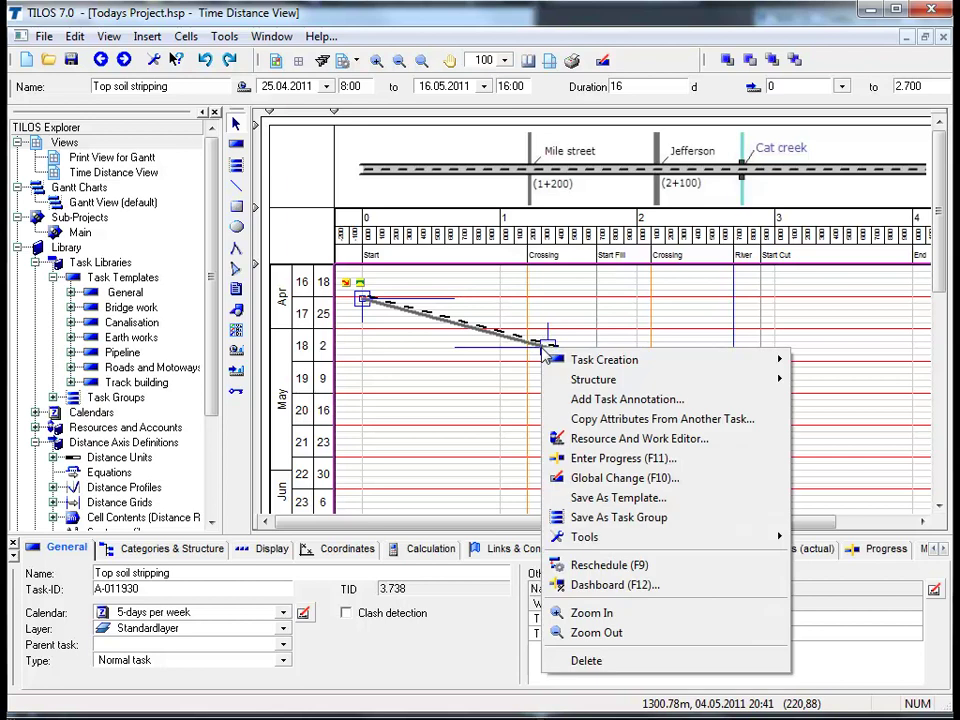
left_click(585, 400)
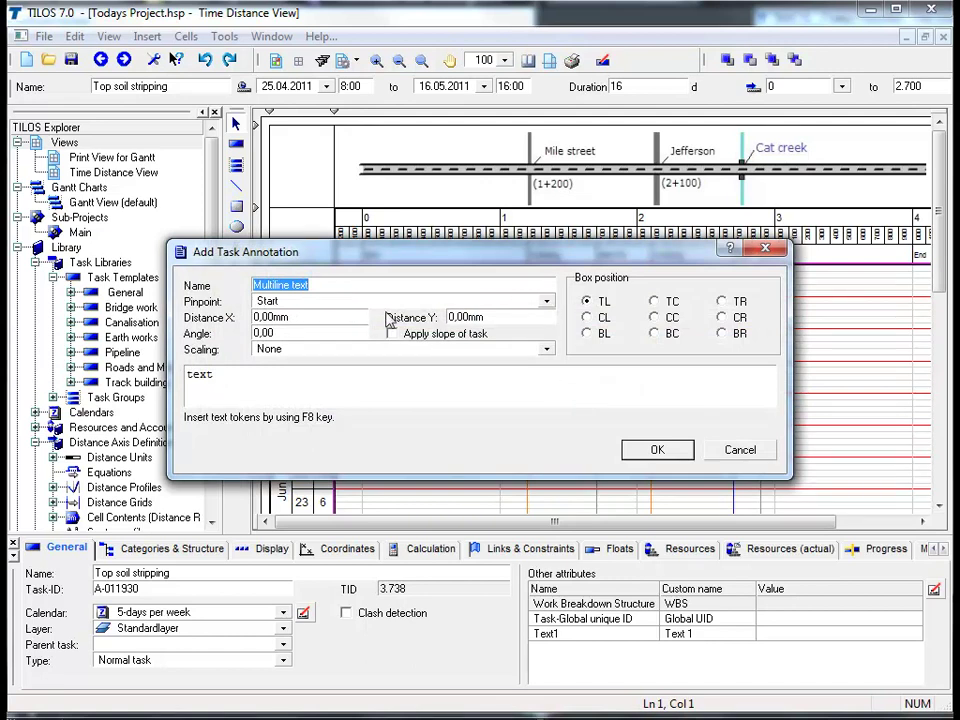
left_click(547, 303)
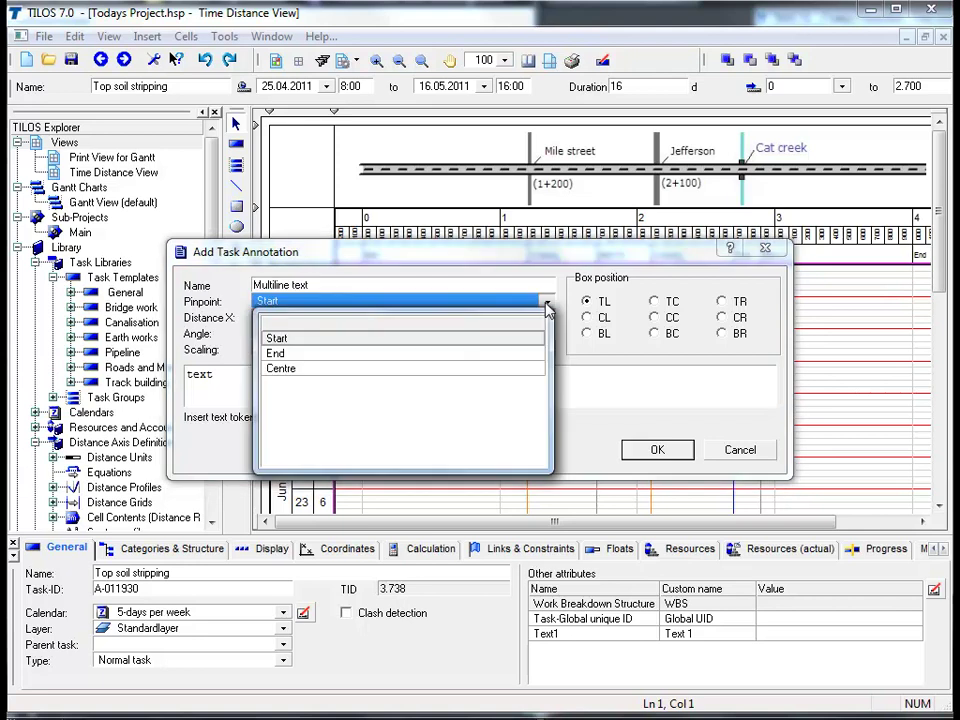
left_click(380, 369)
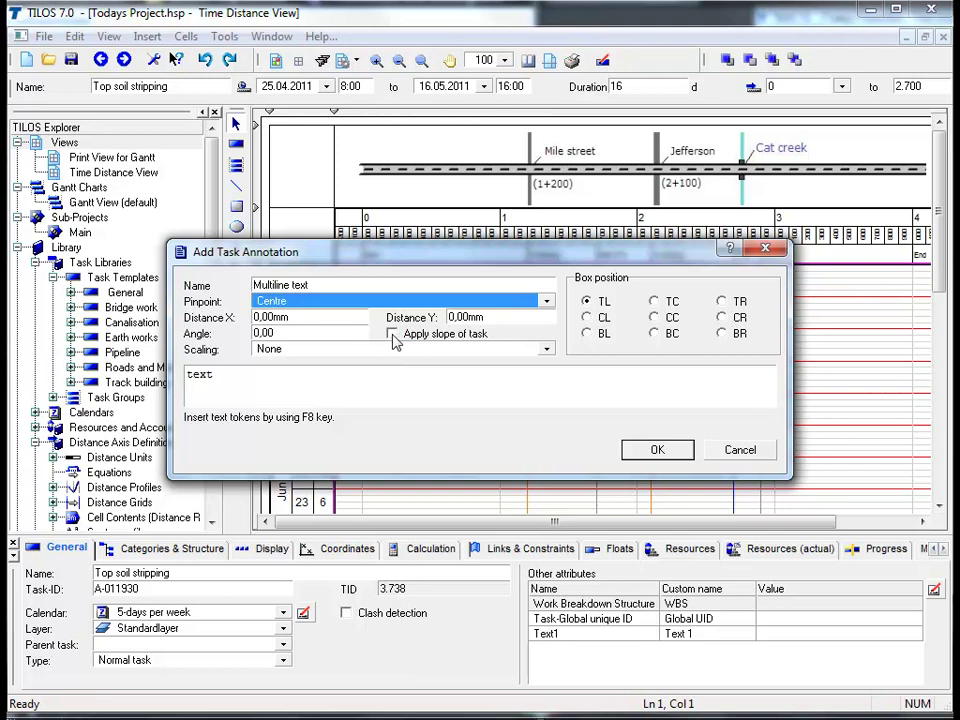
left_click(393, 336)
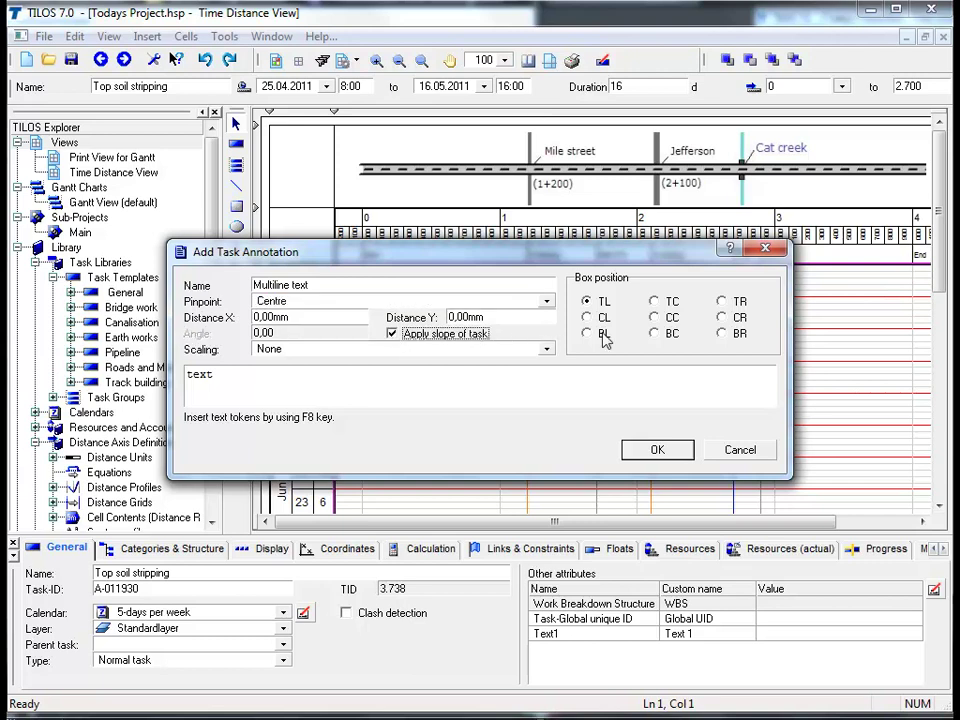
left_click(656, 338)
Replace the annotation's default text with "Today's Project".
key("Tab")
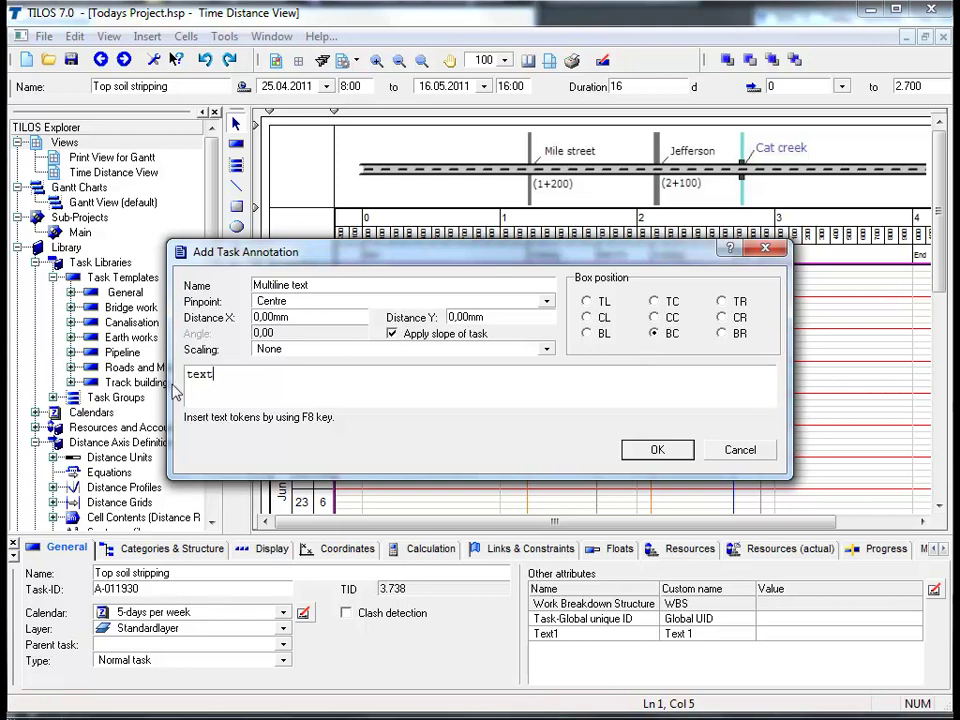
key("BackSpace")
key("BackSpace")
key("BackSpace")
key("BackSpace")
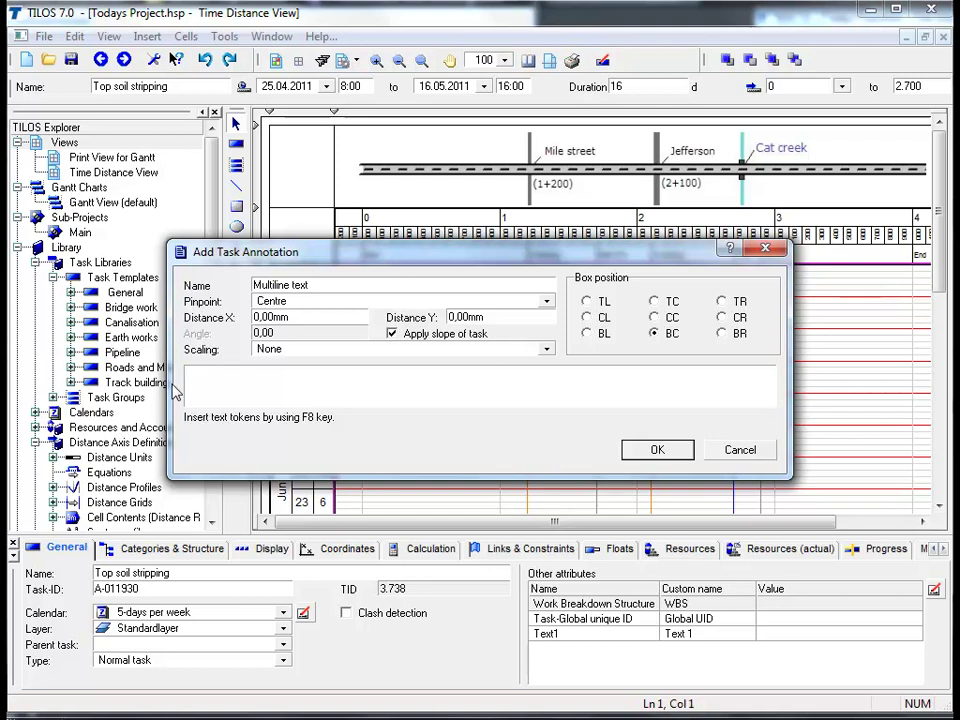
type("To")
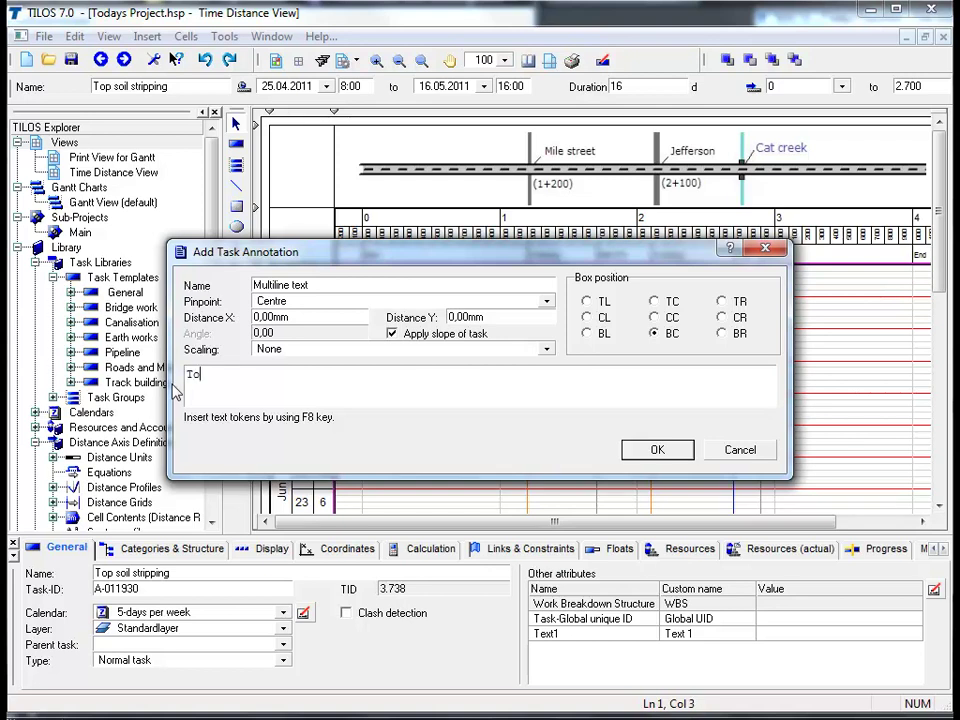
type("day's Project")
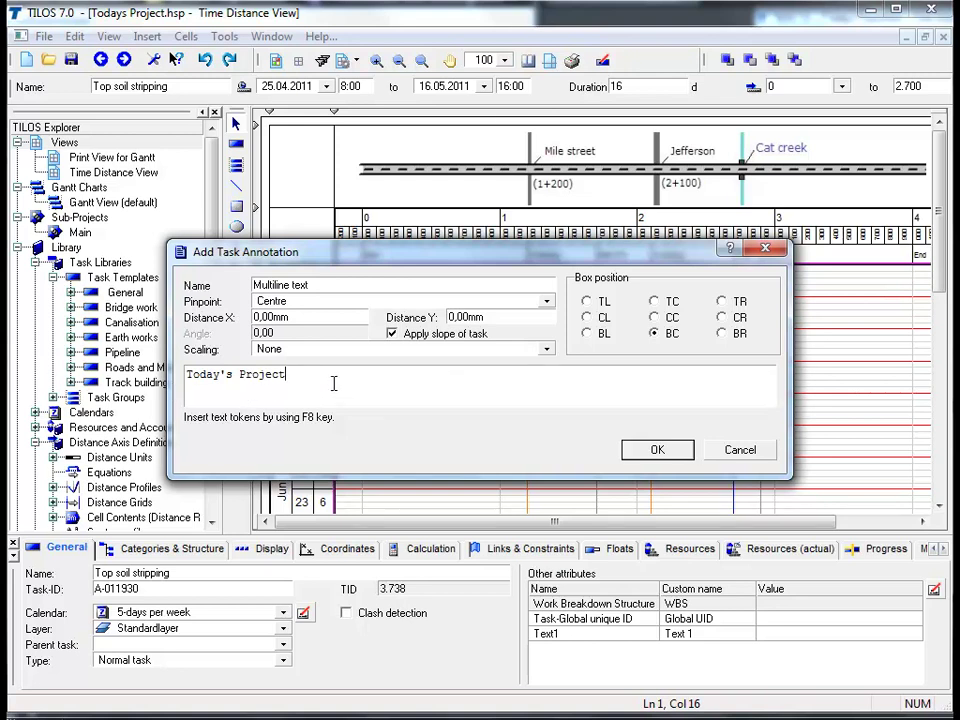
Replace the annotation text with the Name token from the General group.
left_click_drag(328, 379, 195, 387)
key("Delete")
key("F8")
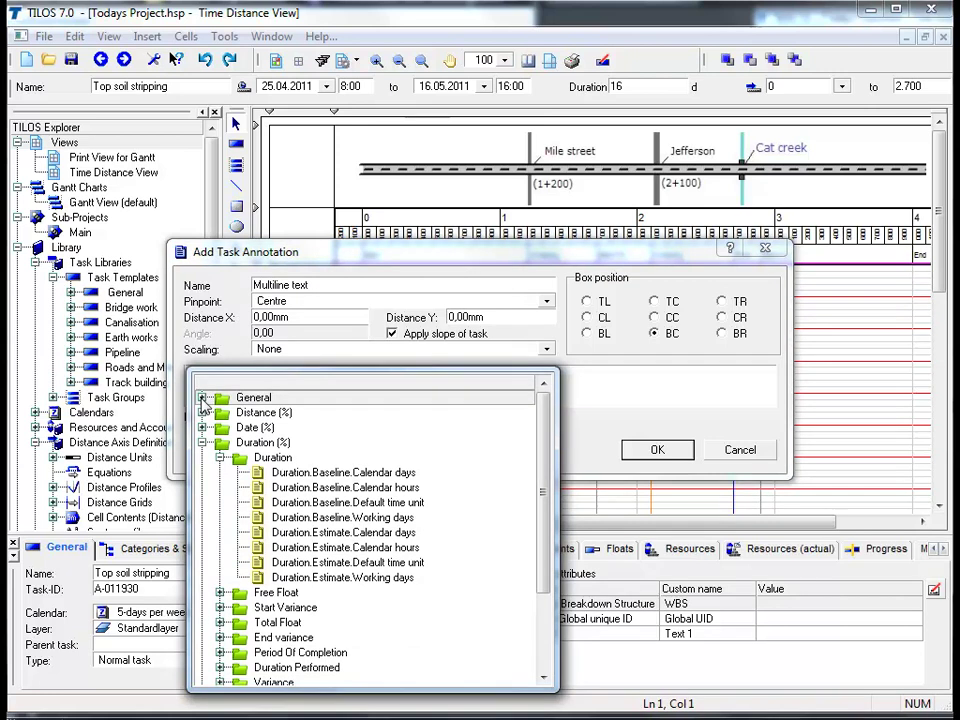
left_click(202, 398)
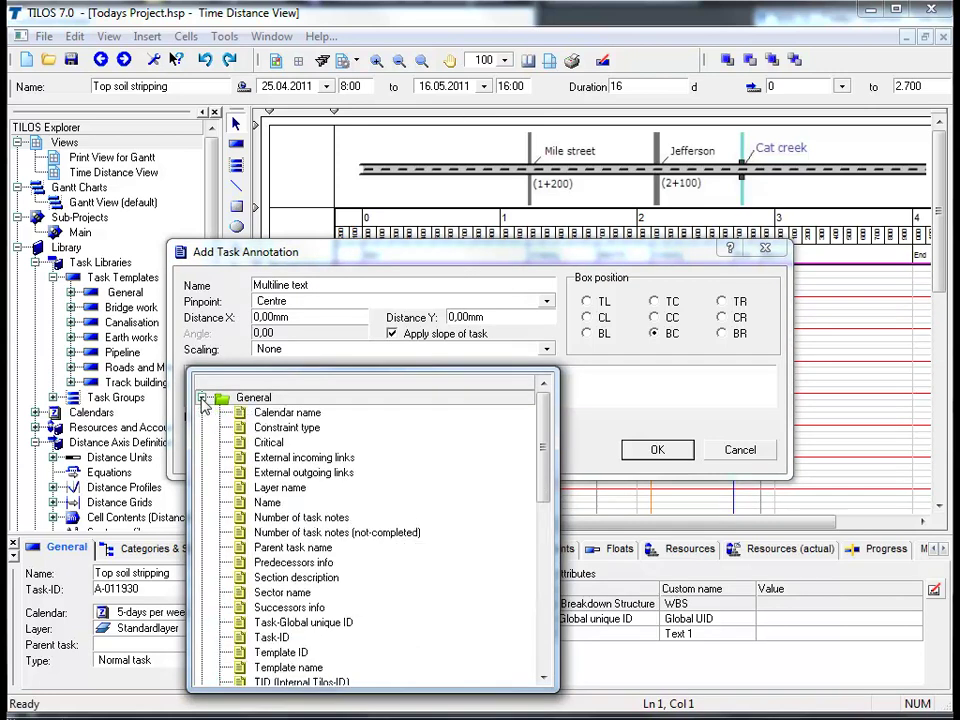
double_click(267, 502)
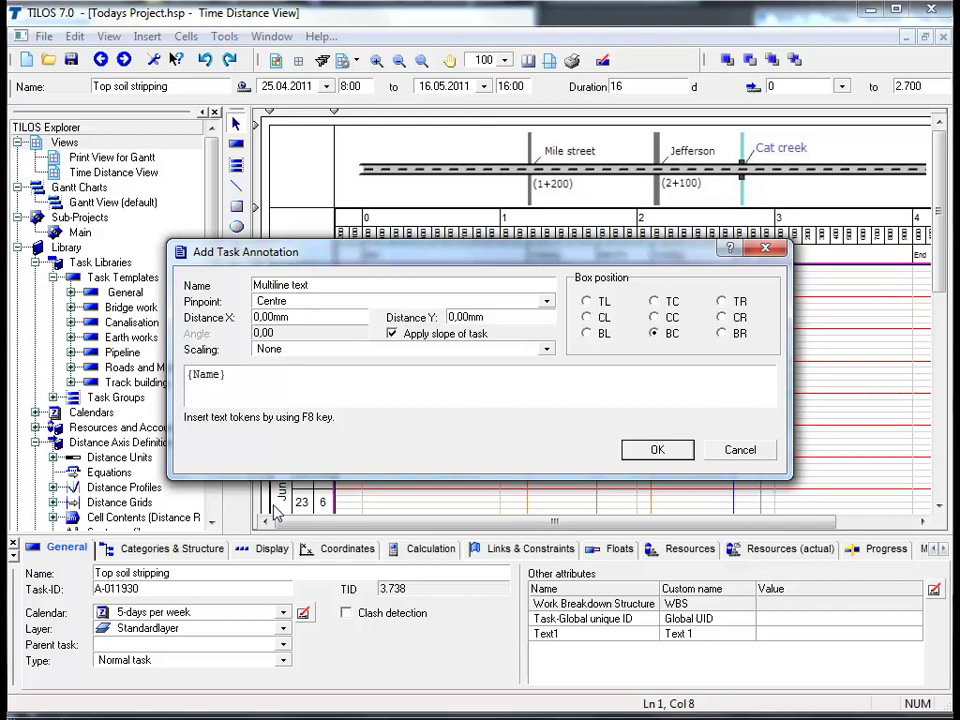
Append the Duration.Estimate.Default time unit token to the annotation text, create the annotation and deselect it.
key("F8")
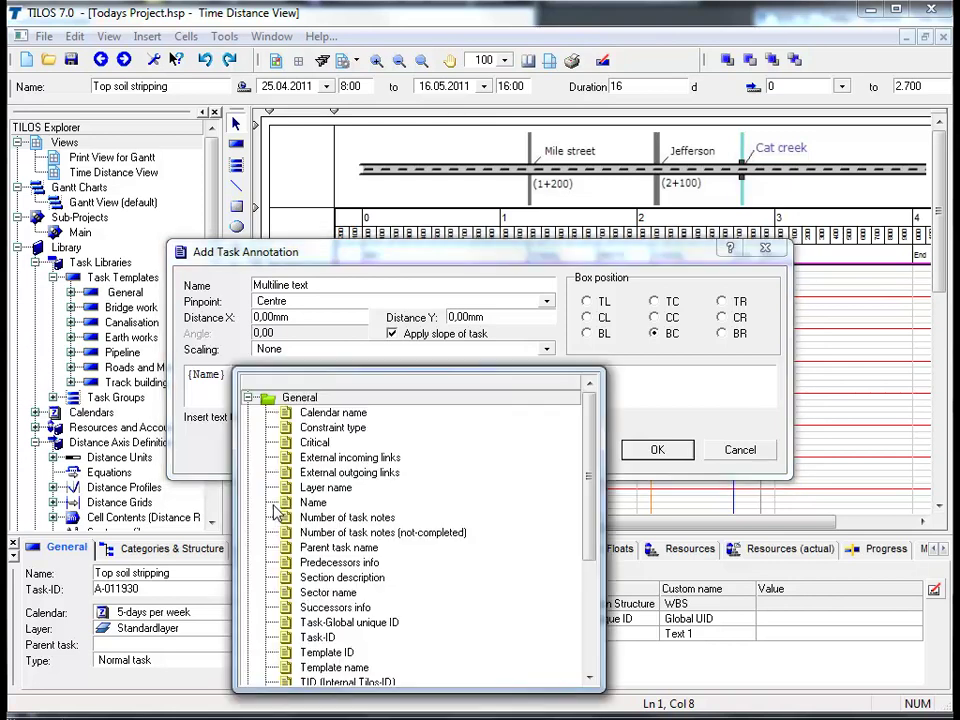
left_click(248, 398)
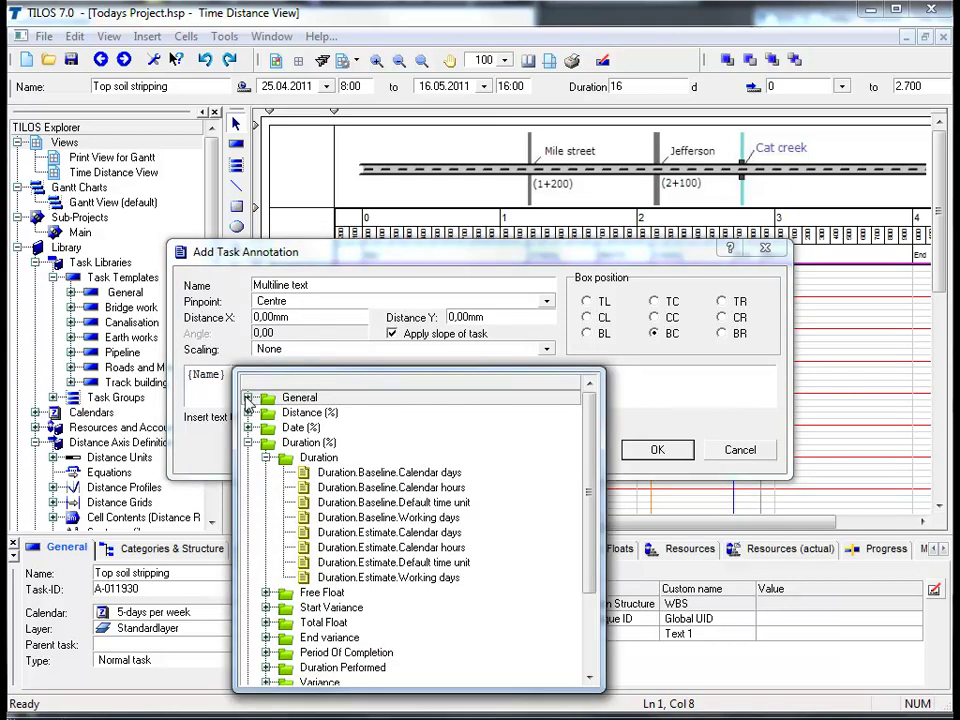
double_click(441, 563)
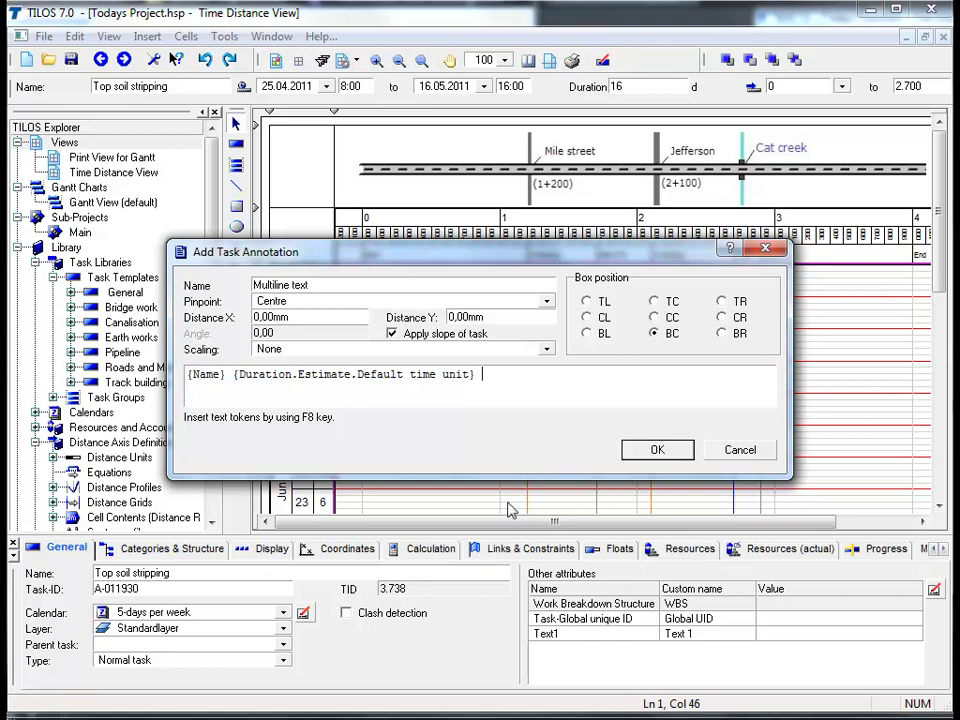
left_click(652, 449)
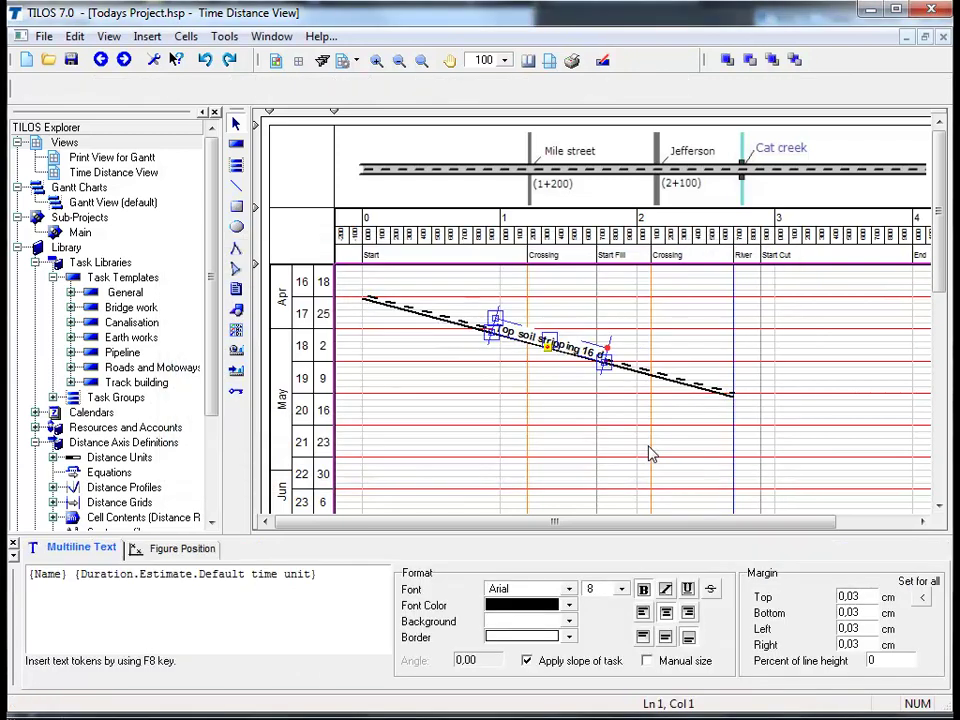
left_click(650, 453)
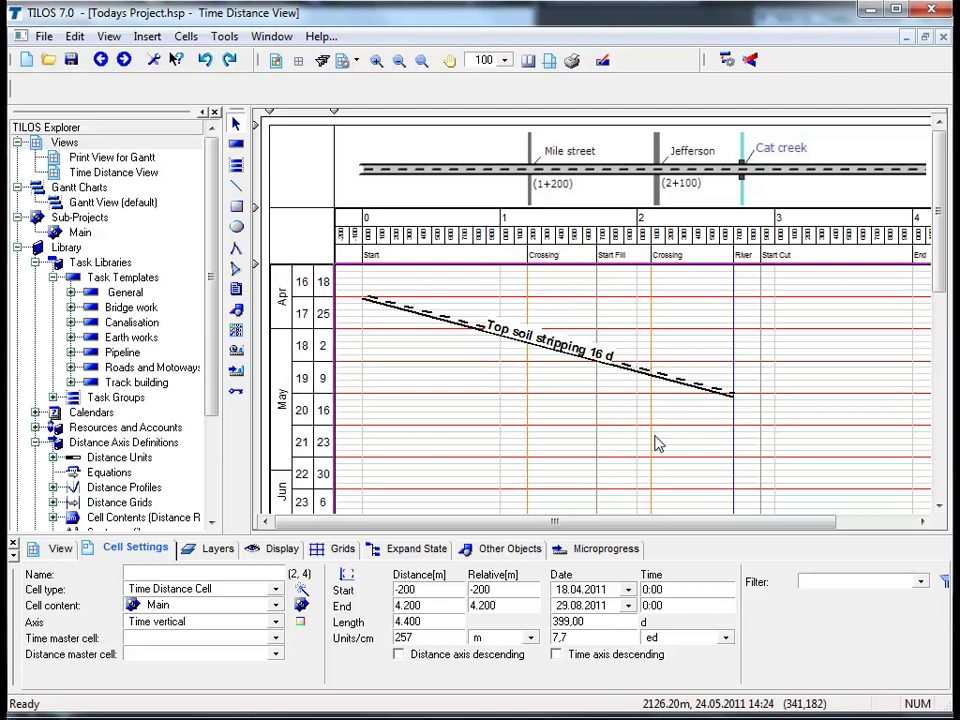
Set the Top soil stripping task to calculate Work rate and enter a quantity of 27000 m2.
left_click(634, 372)
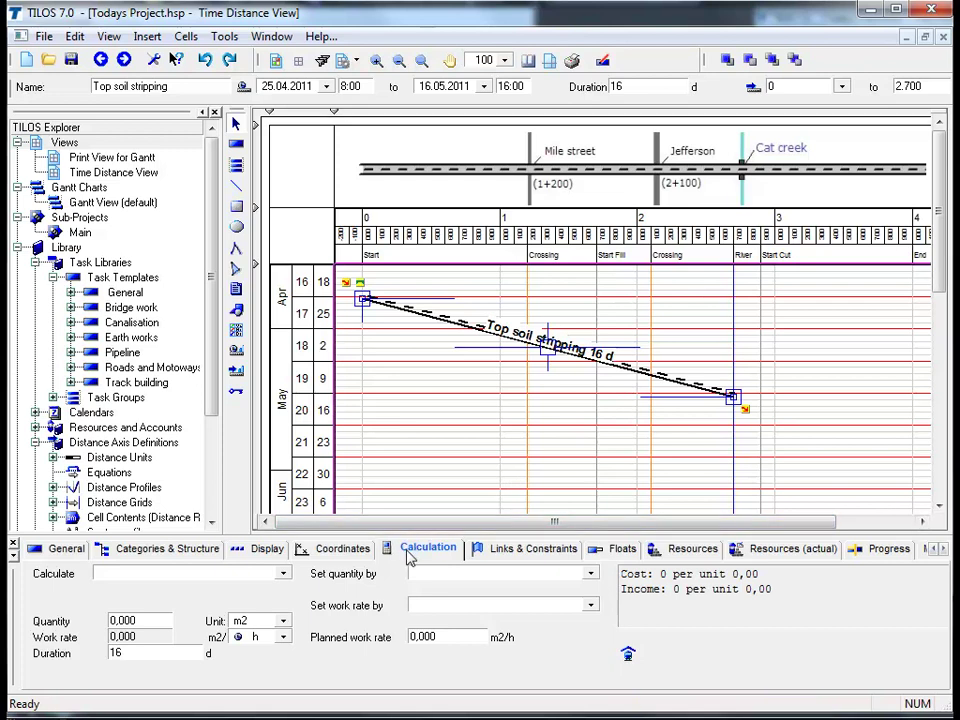
left_click(282, 575)
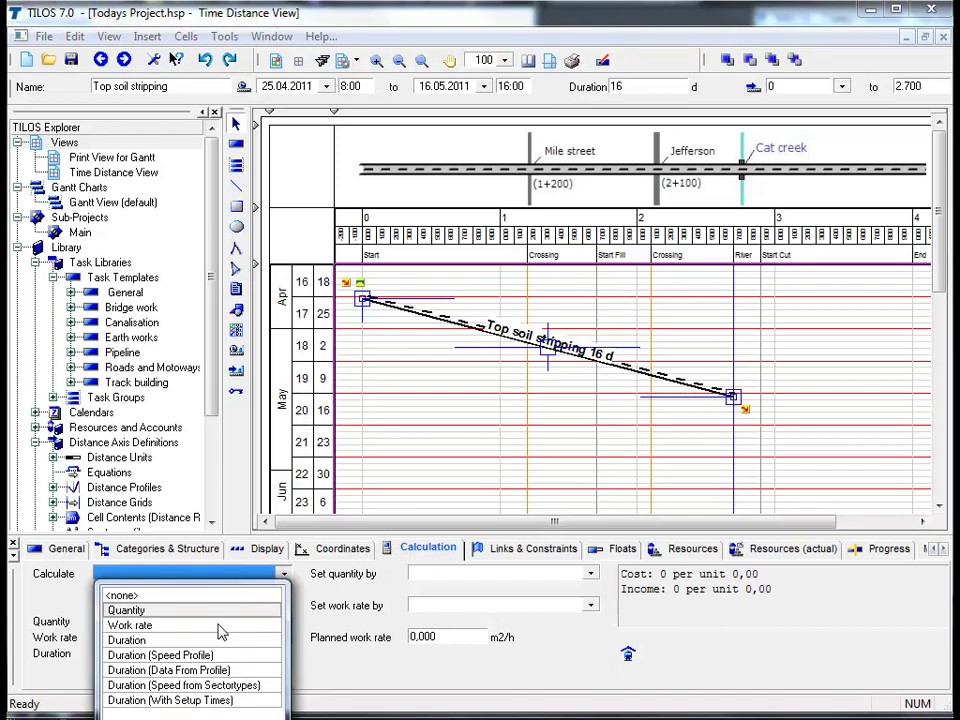
left_click(160, 625)
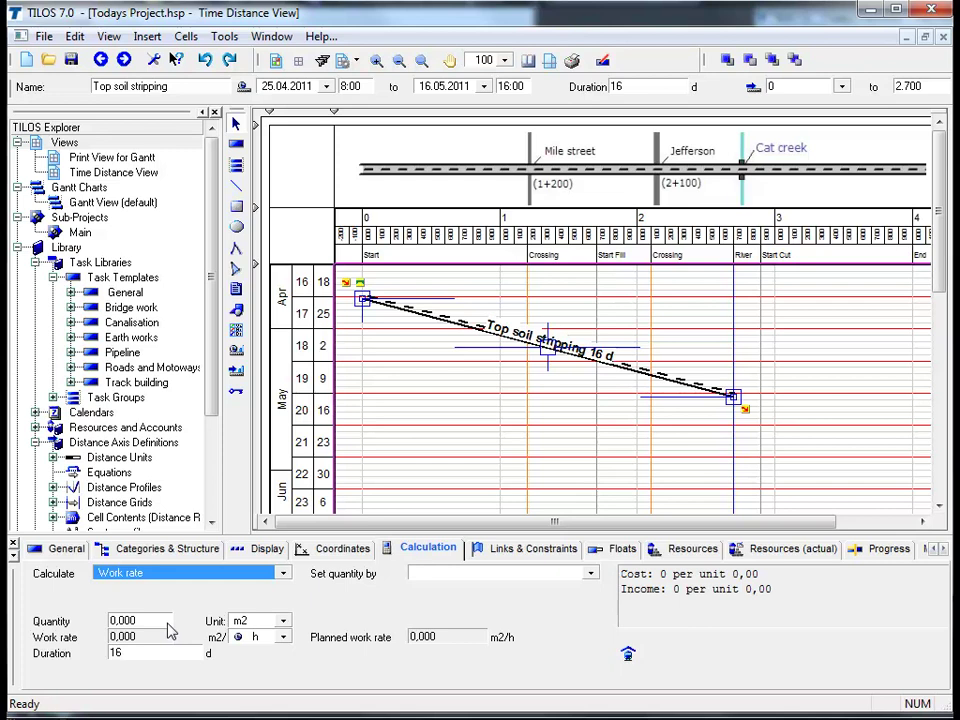
left_click(168, 622)
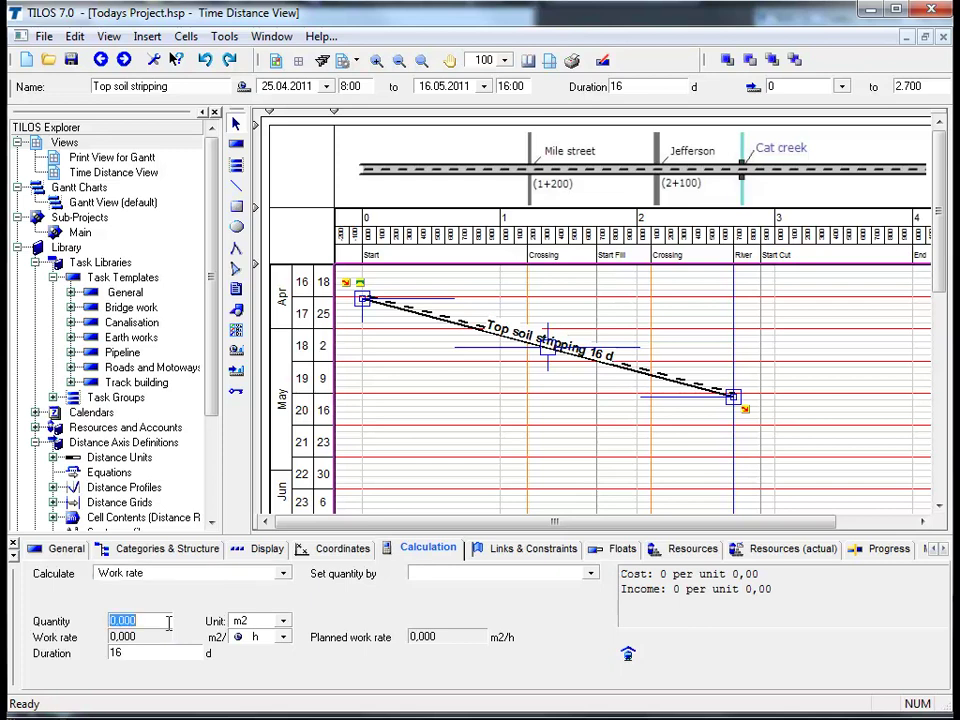
type("27")
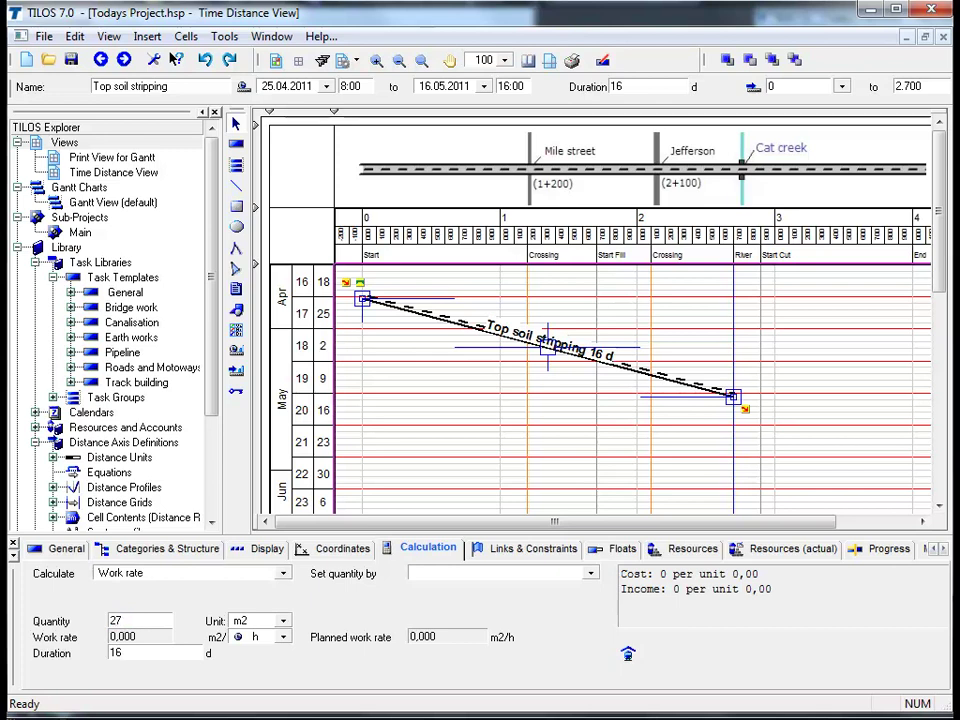
type("000")
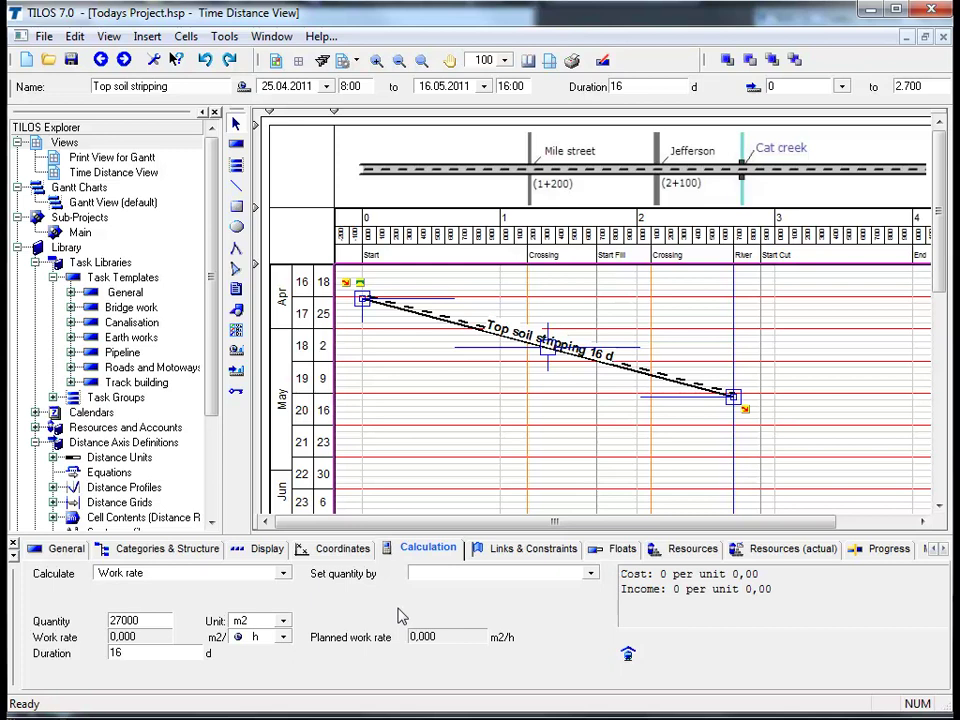
key("Return")
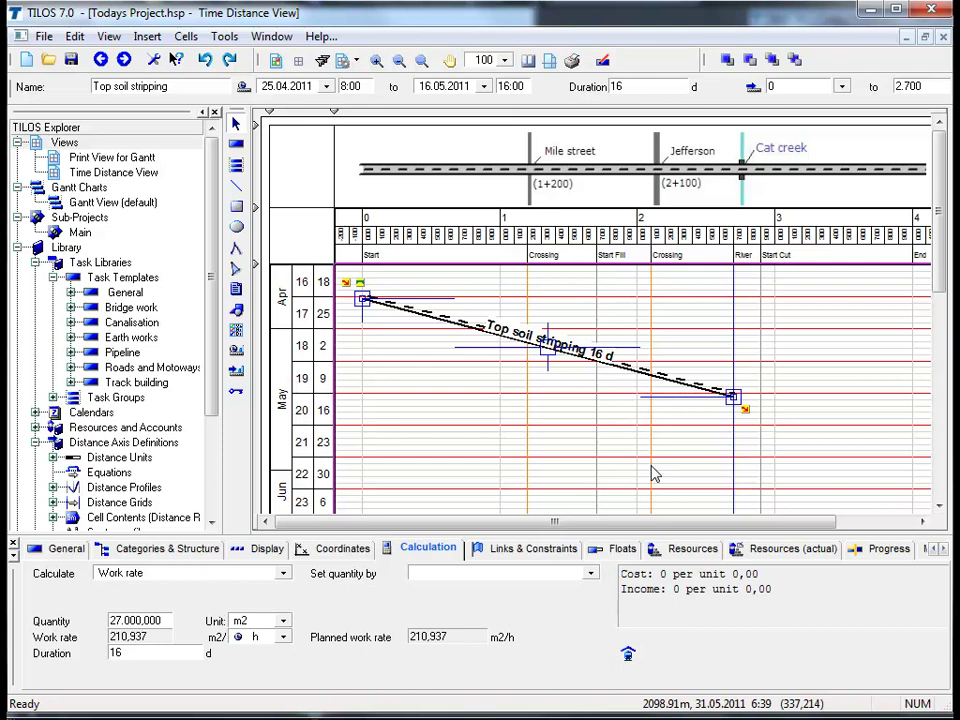
Change the value calculated for the Top soil stripping task to Duration.
left_click(278, 574)
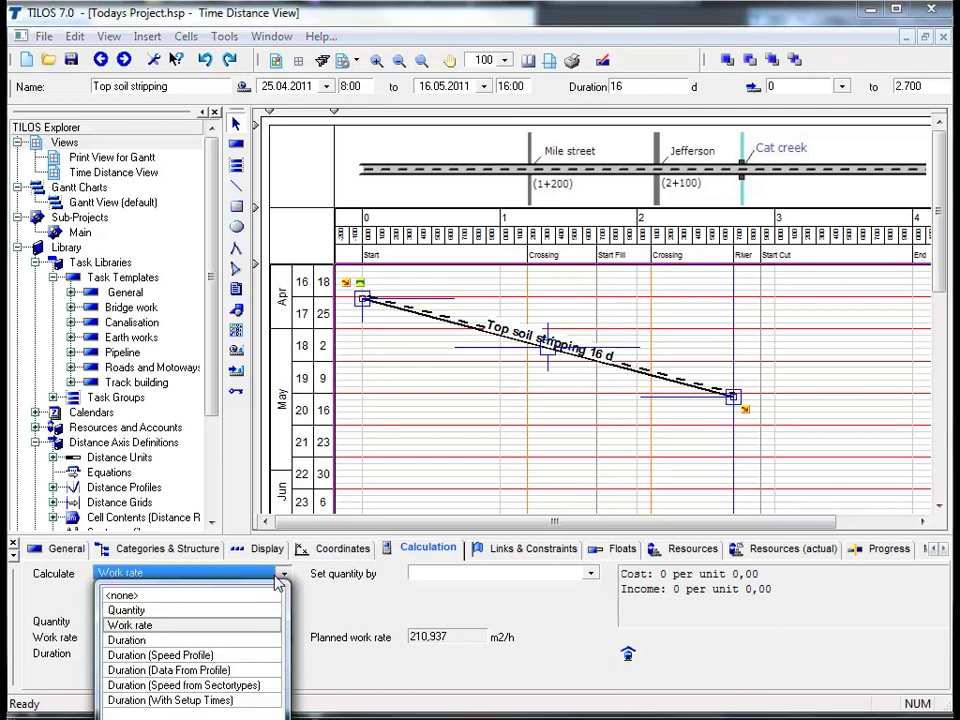
left_click(230, 642)
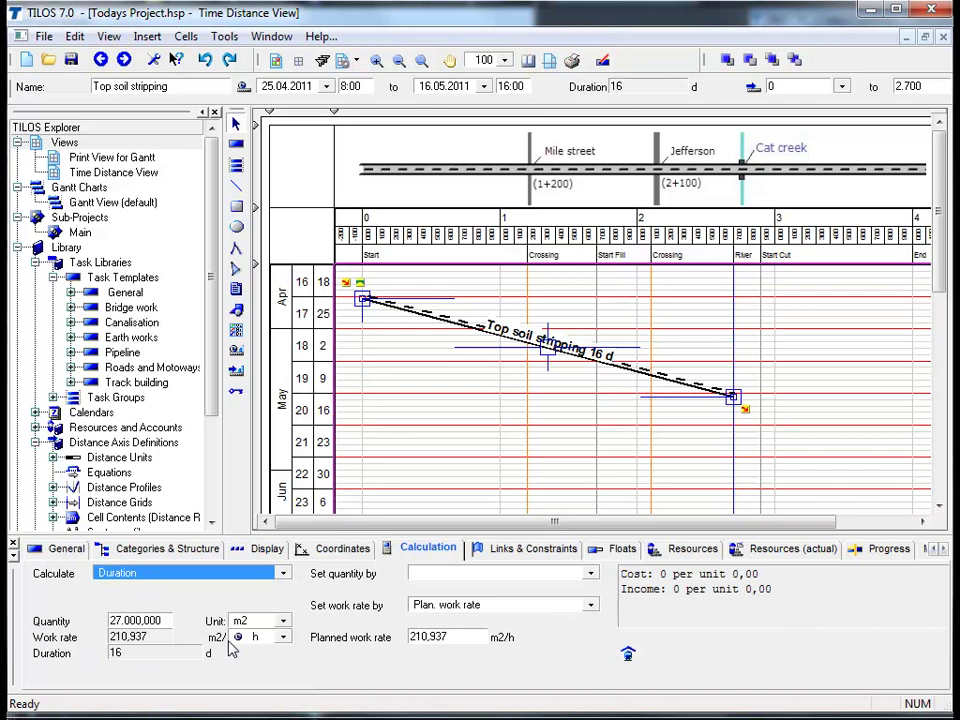
Set the planned work rate of the Top soil stripping task to 240 m2/h.
left_click(455, 637)
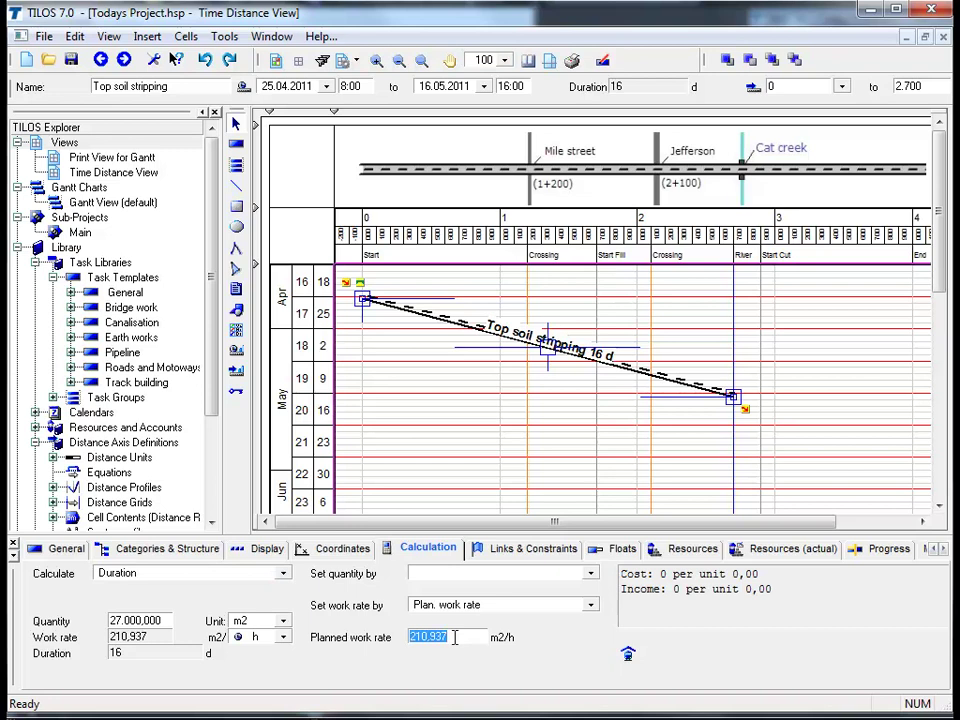
type("240")
key("Return")
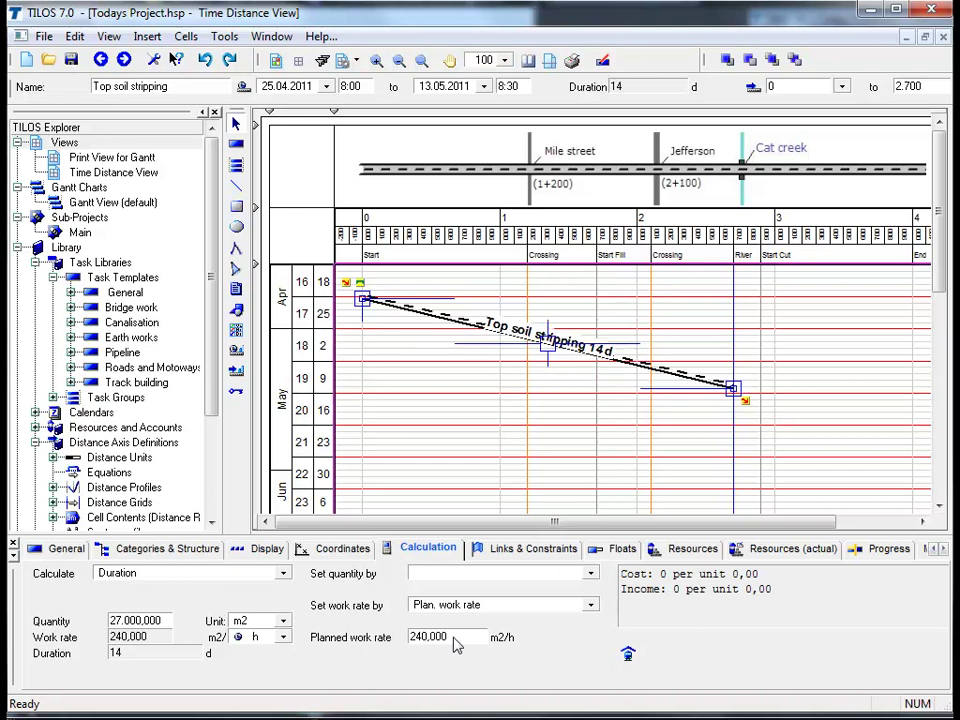
double_click(192, 655)
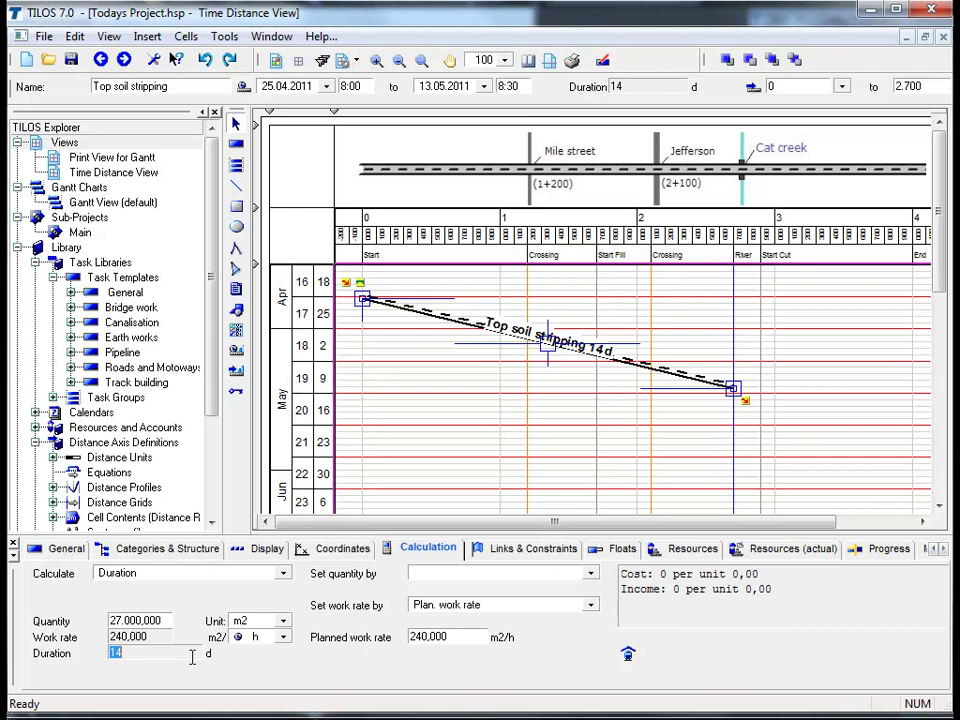
left_click(633, 377)
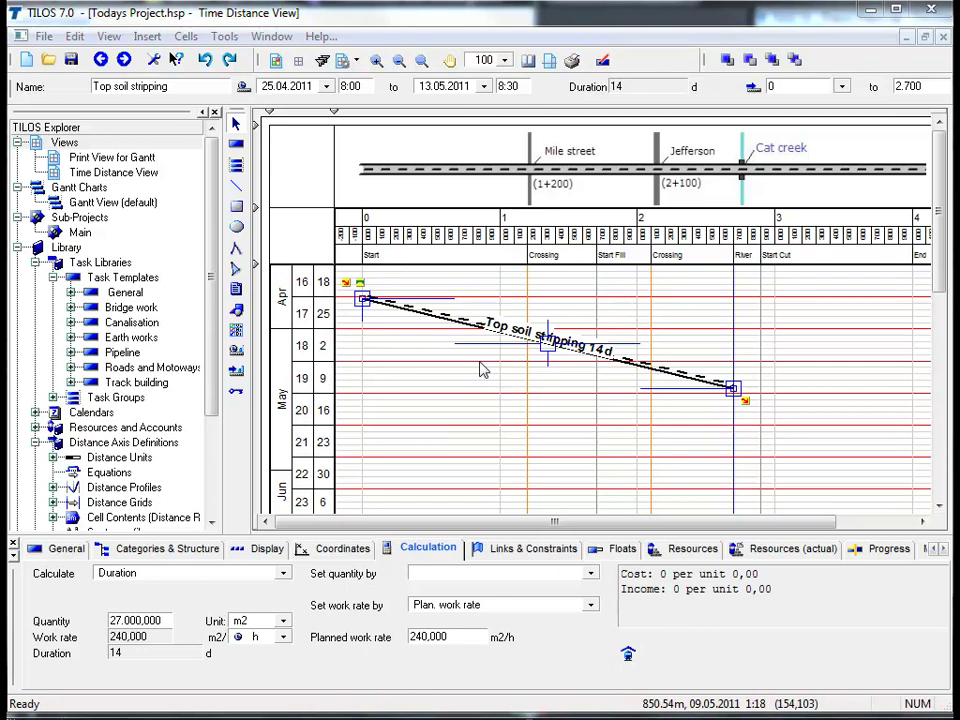
Set the task's quantity by Task length, with a quantity factor of 12 m2 per metre.
left_click(591, 574)
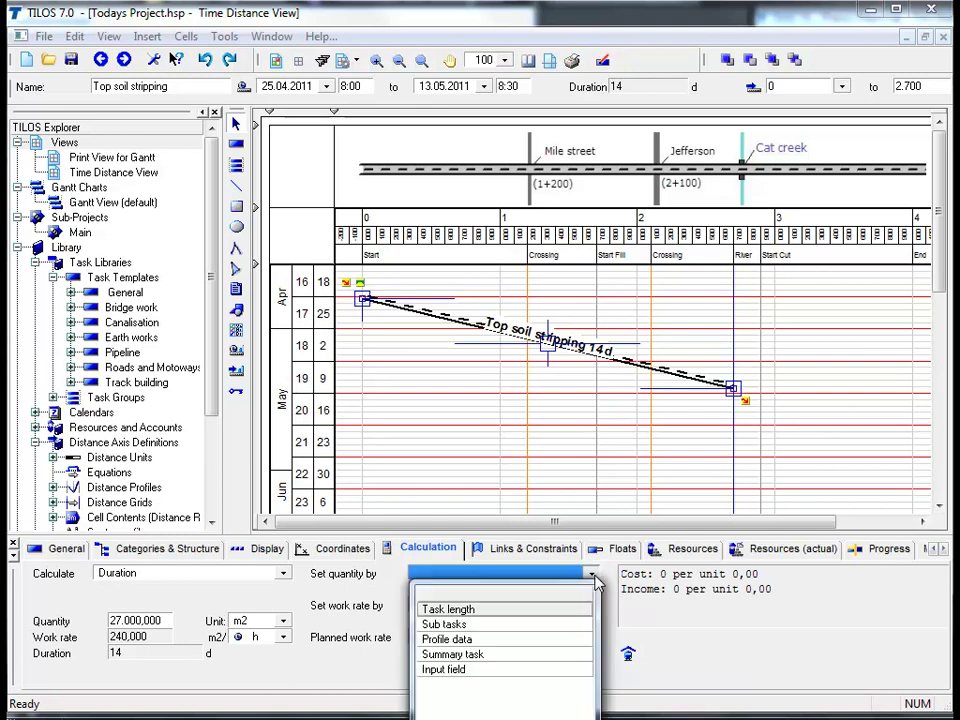
left_click(551, 612)
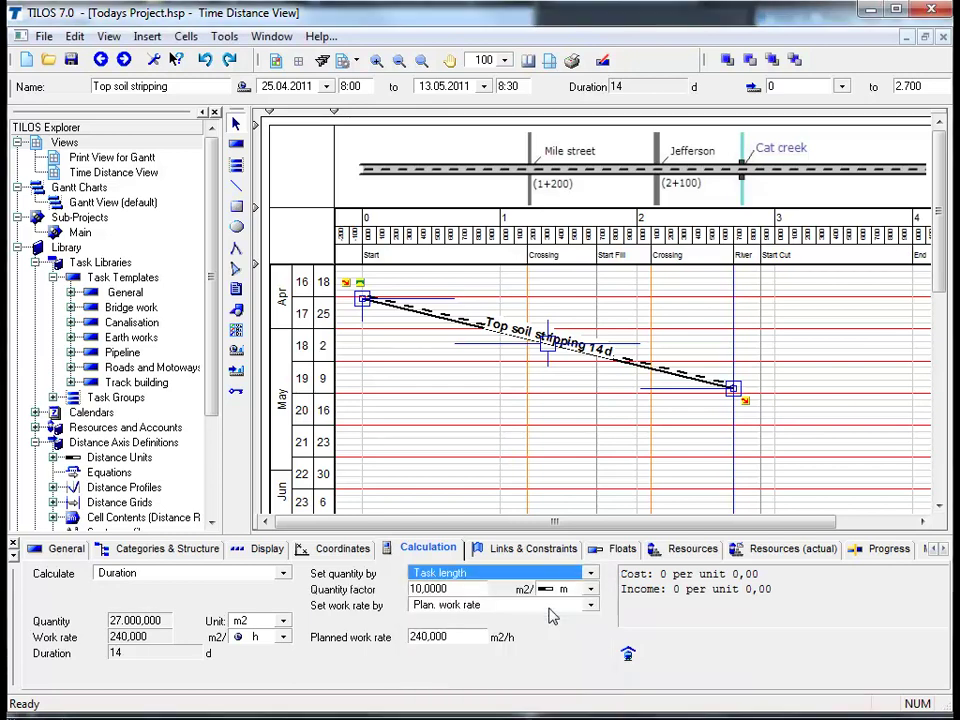
double_click(467, 590)
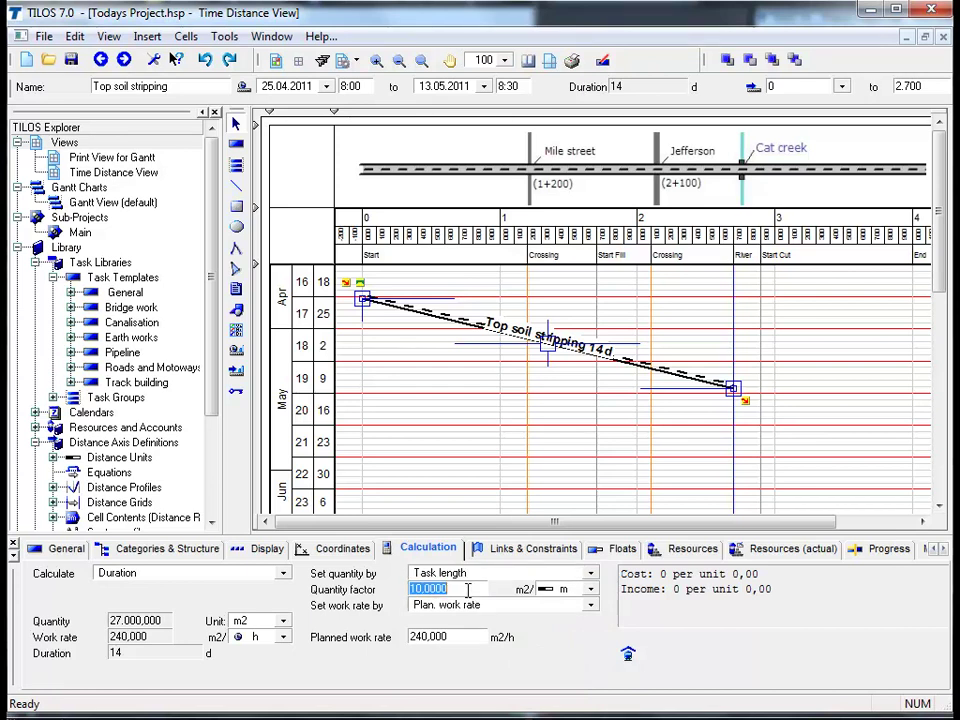
type("12")
key("Return")
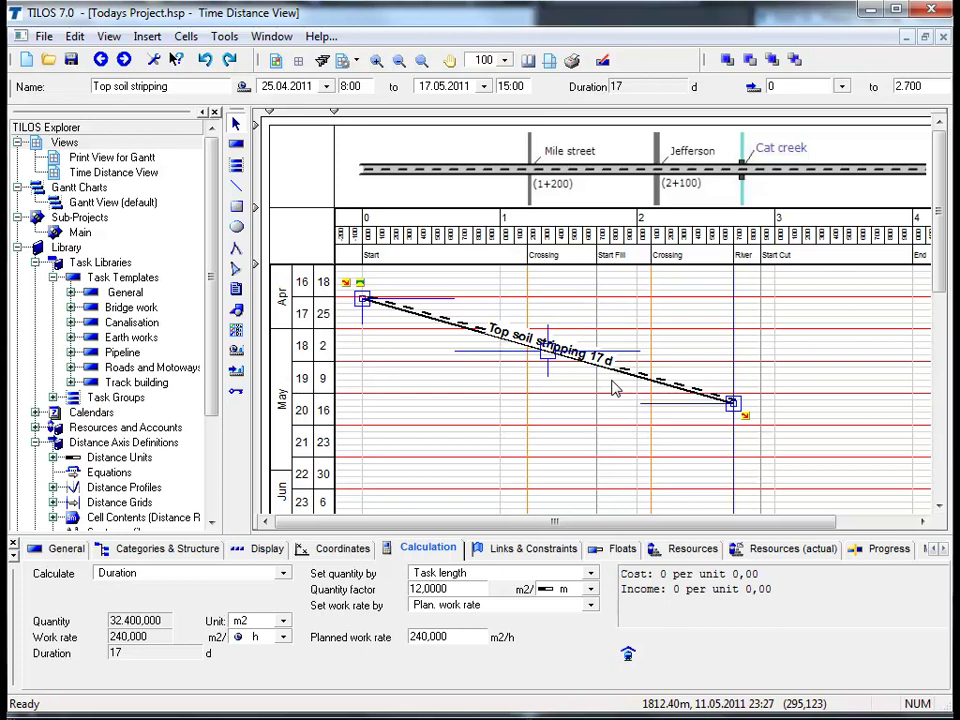
left_click(478, 357)
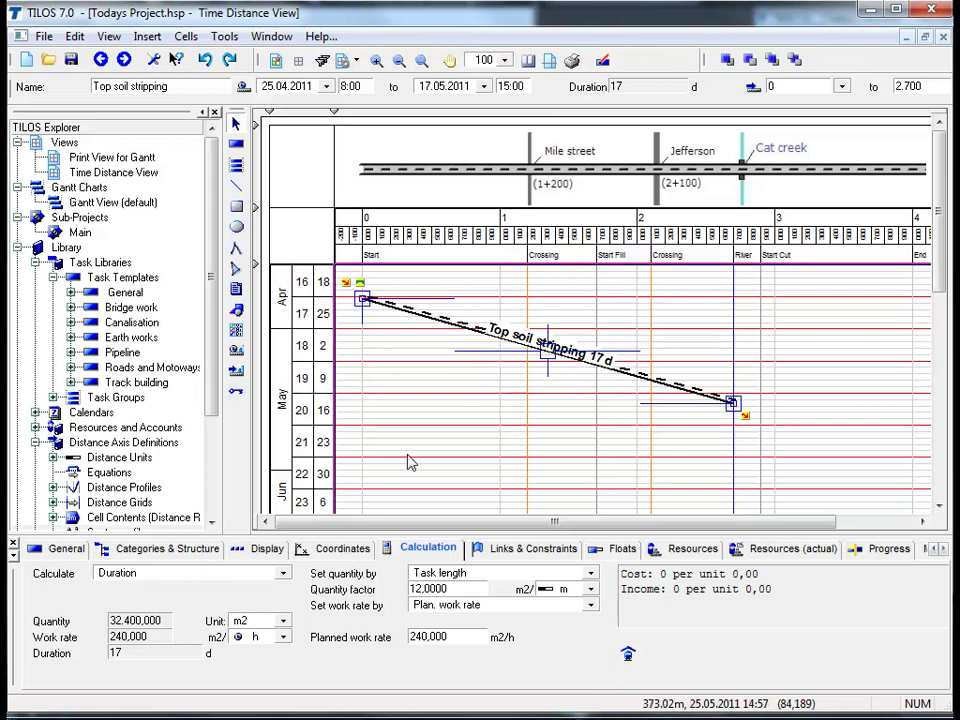
Move the task's start distance to the Crossing station point at 1.200 and back to the Start at 0.
left_click(350, 556)
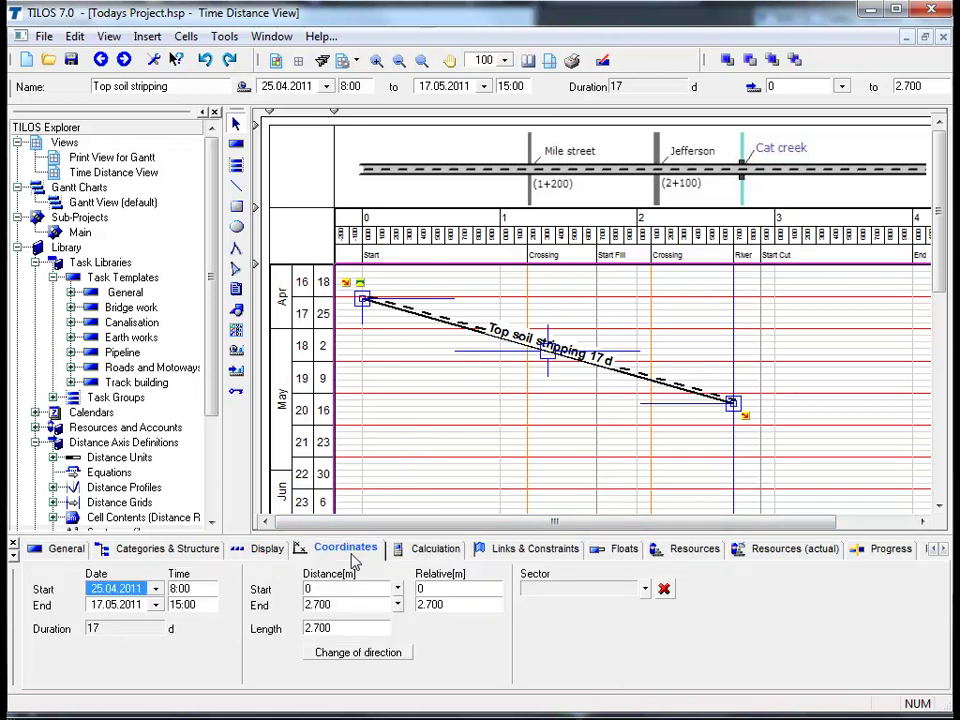
left_click(398, 590)
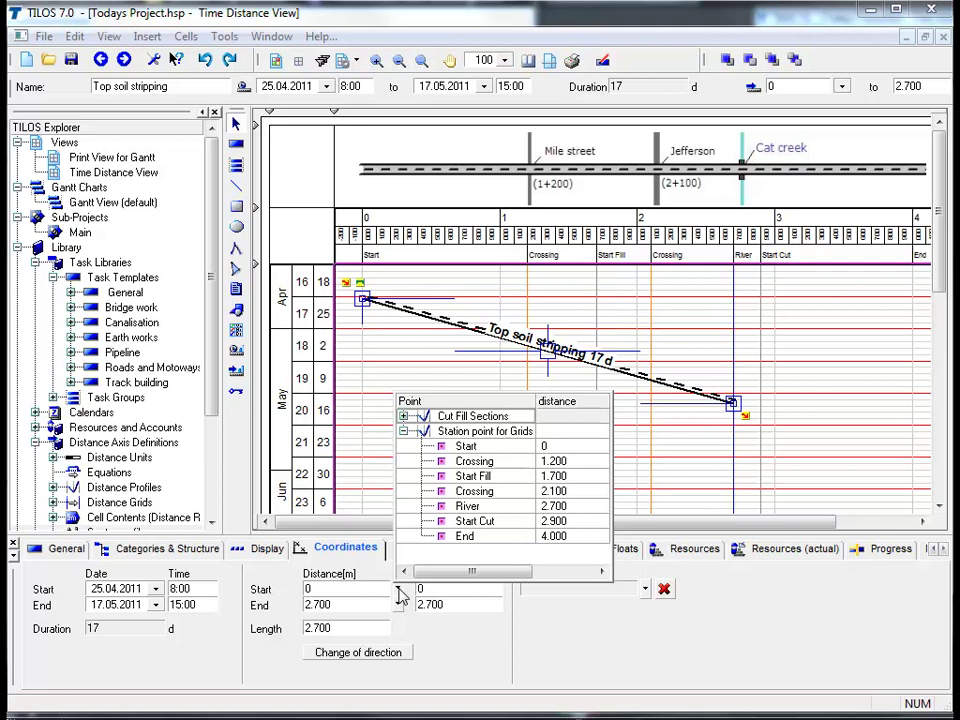
left_click(576, 465)
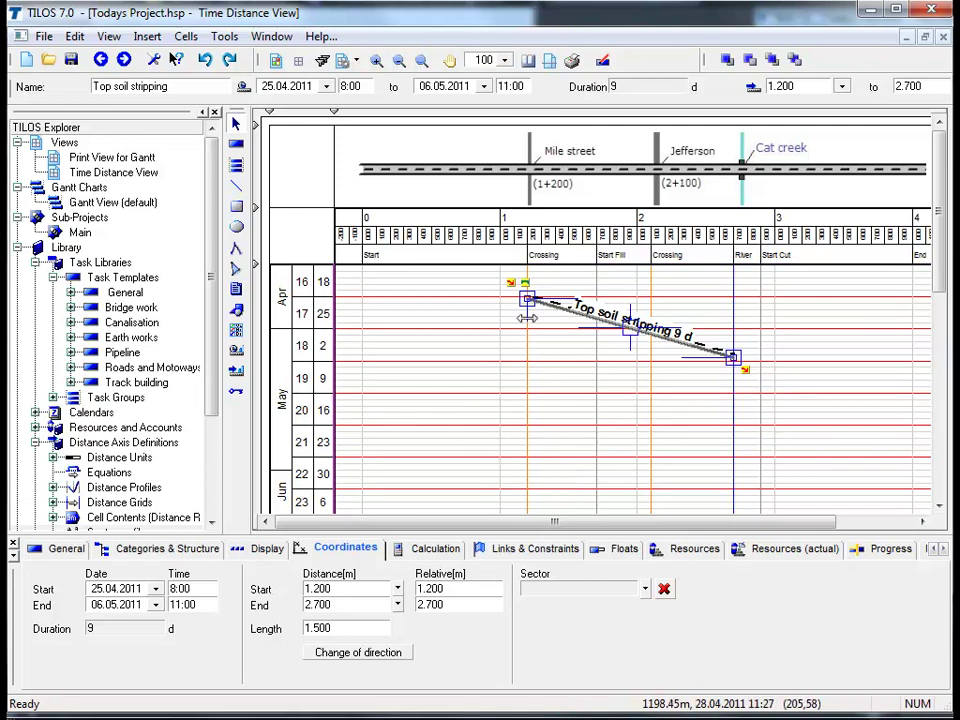
left_click_drag(526, 317, 366, 336)
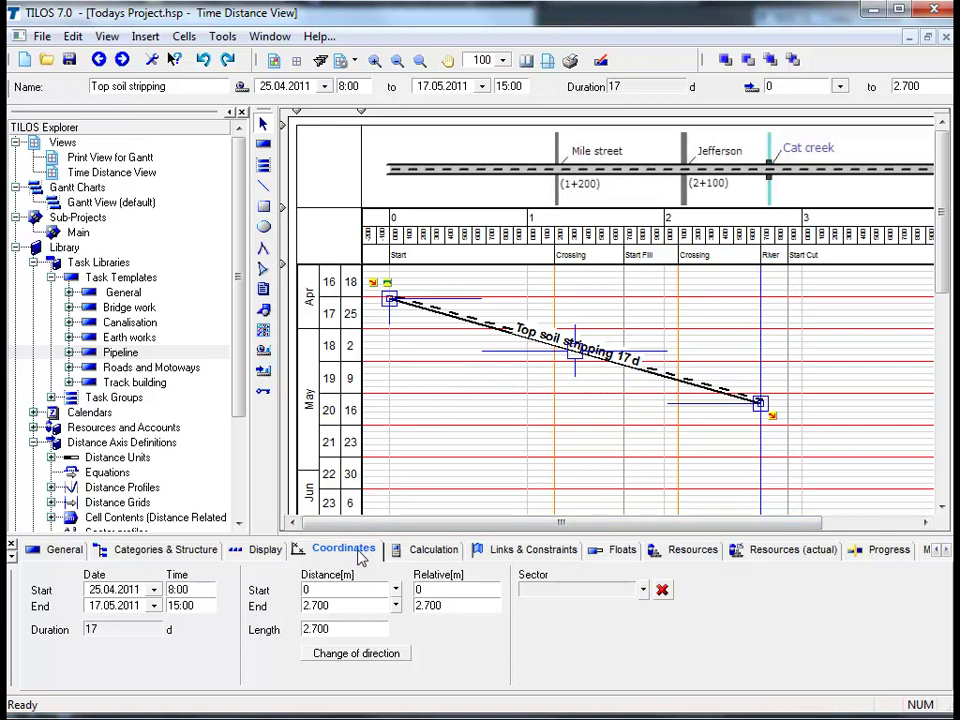
Reverse the Top soil stripping task's direction and save the task as template "Top soil stripping today" beneath Earth works.
left_click(356, 654)
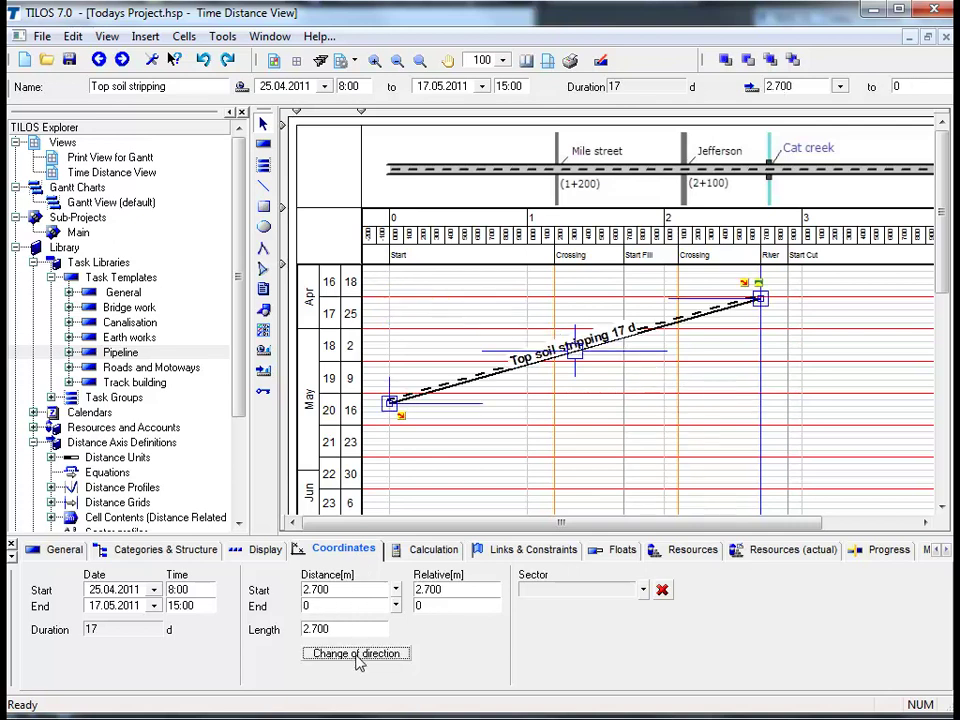
right_click(458, 383)
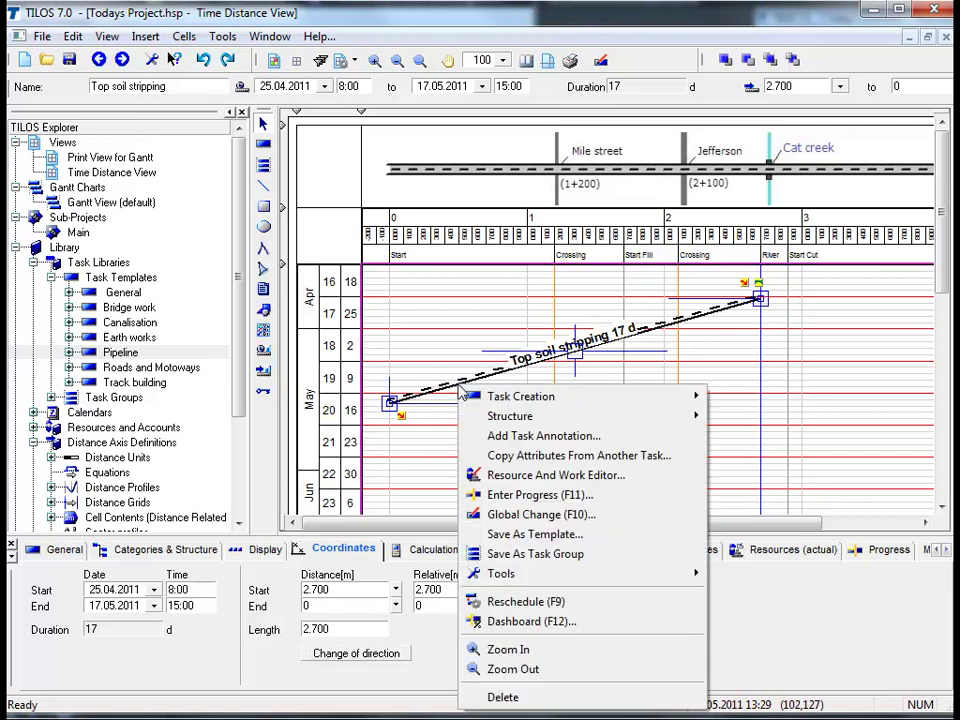
left_click(510, 536)
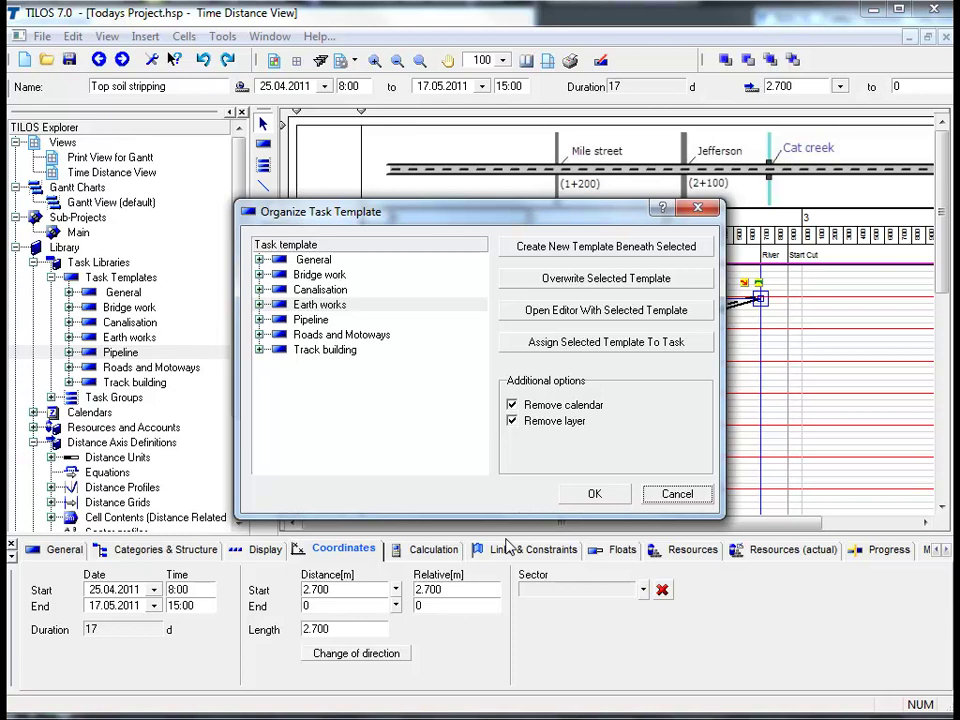
left_click(259, 305)
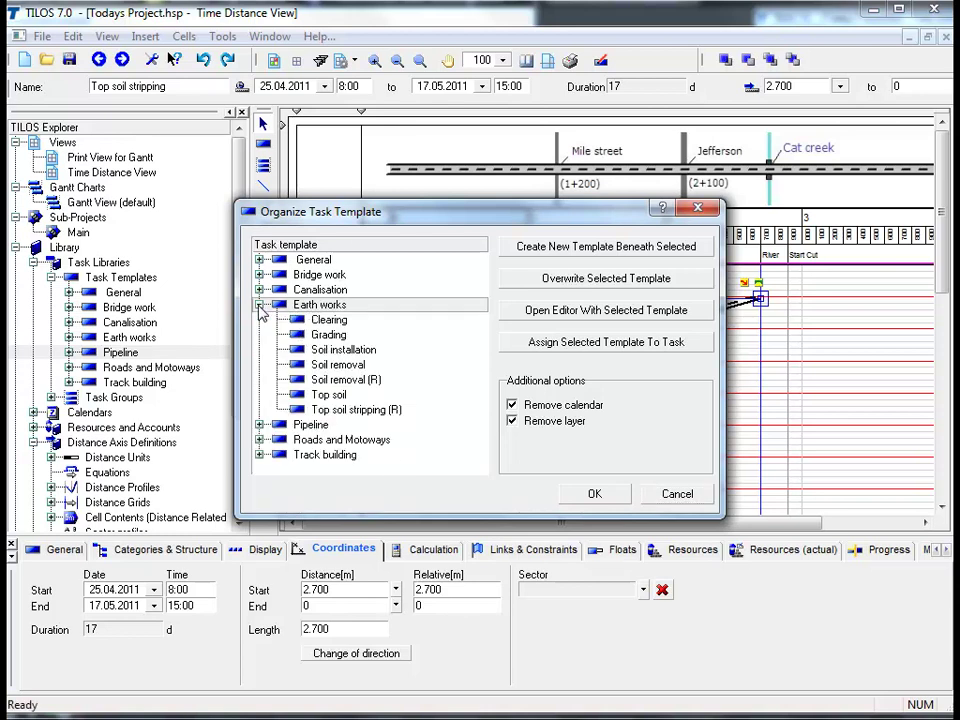
left_click(573, 254)
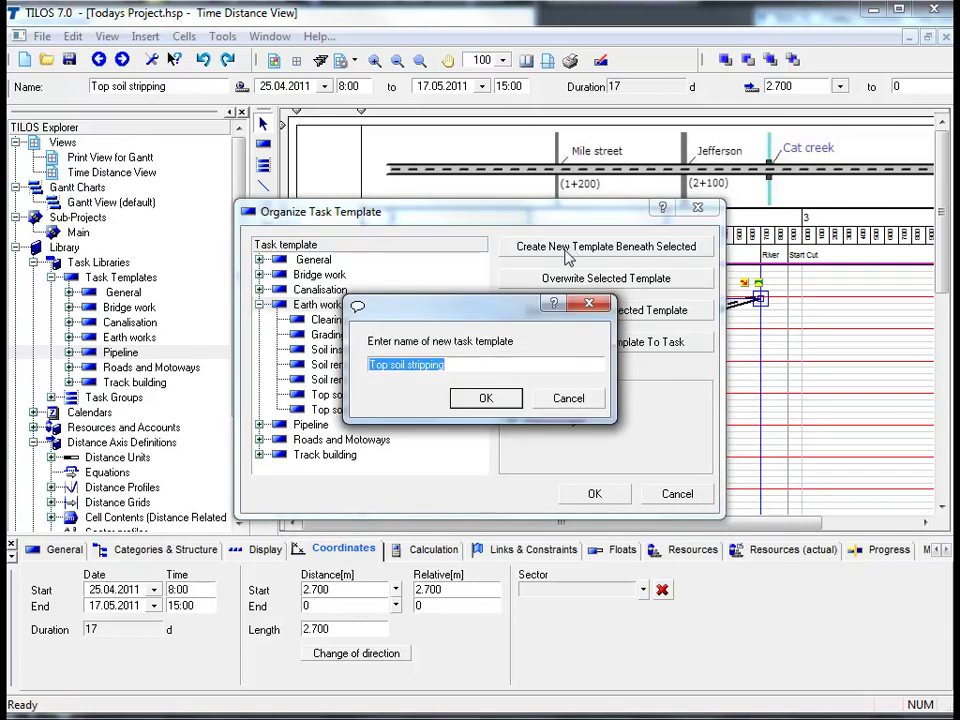
left_click(502, 363)
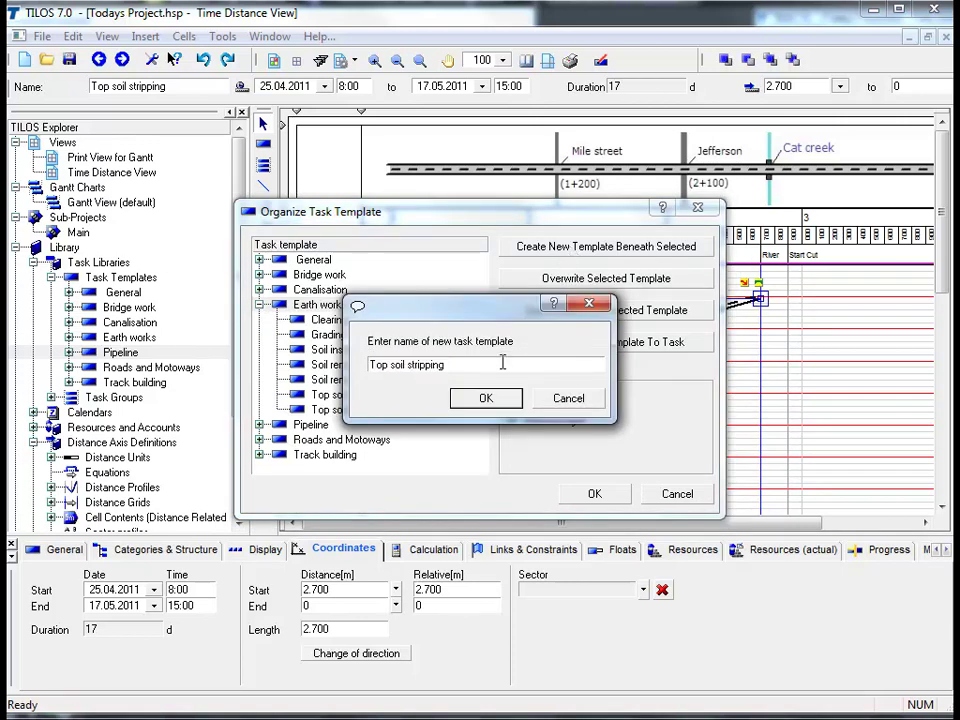
type("today")
left_click(463, 399)
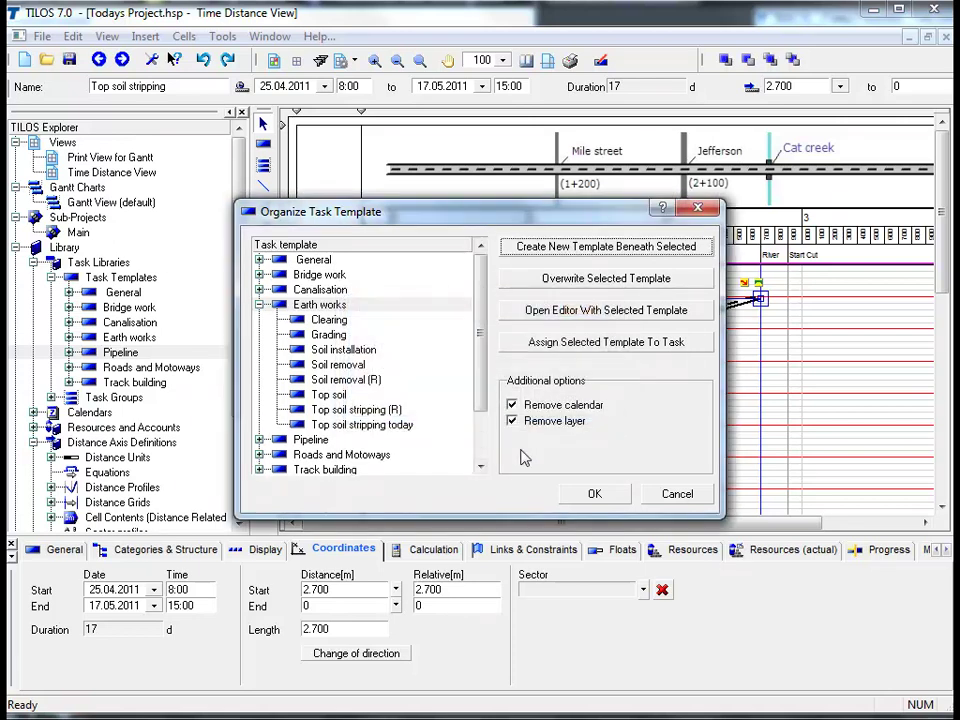
left_click(590, 494)
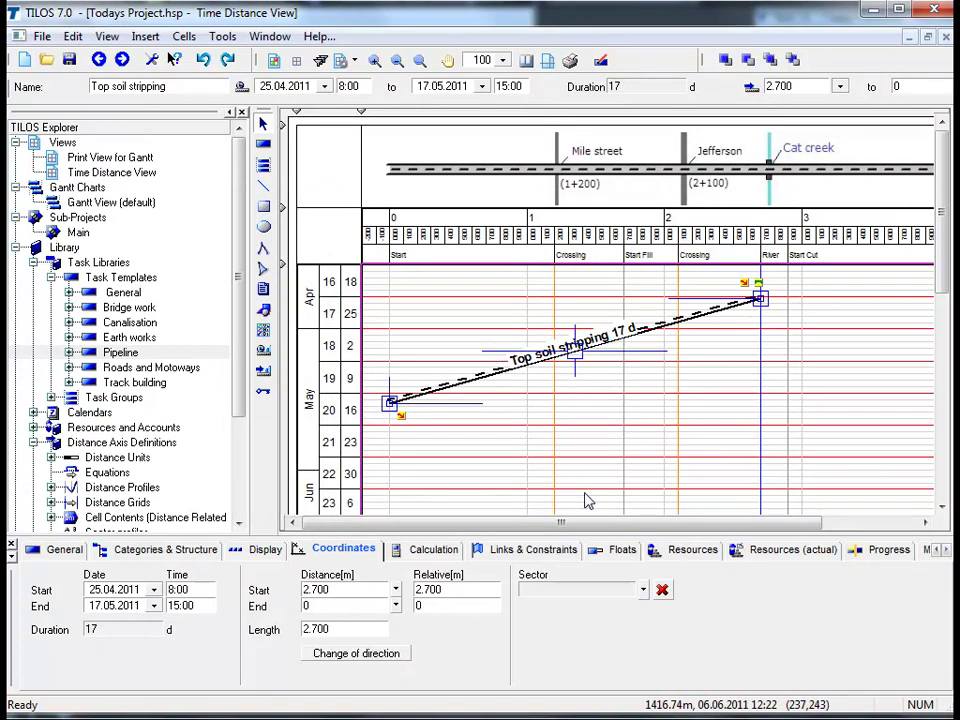
left_click(530, 462)
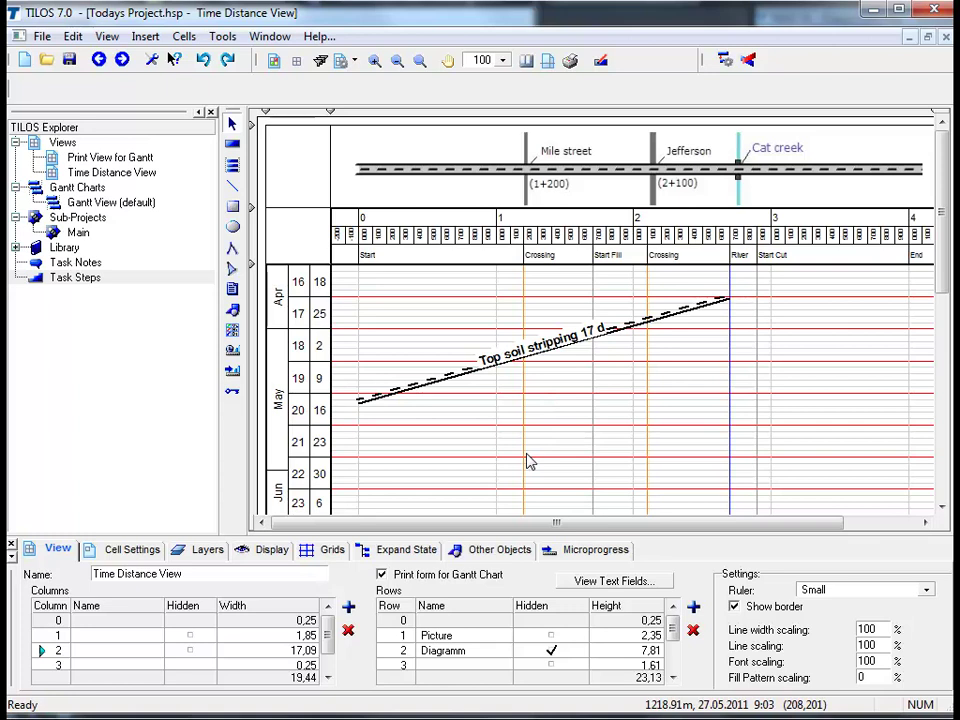
Draw a task from the "Top soil stripping today" template from the River at 2.700 to the End at 4.000, starting 17.05.2011.
left_click(233, 146)
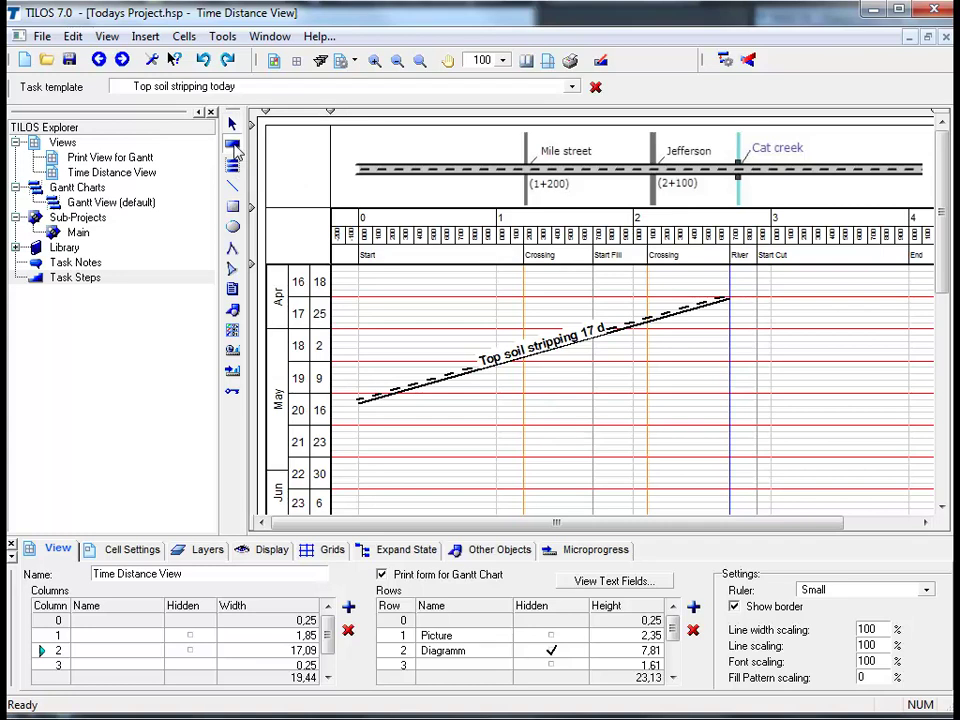
left_click(572, 91)
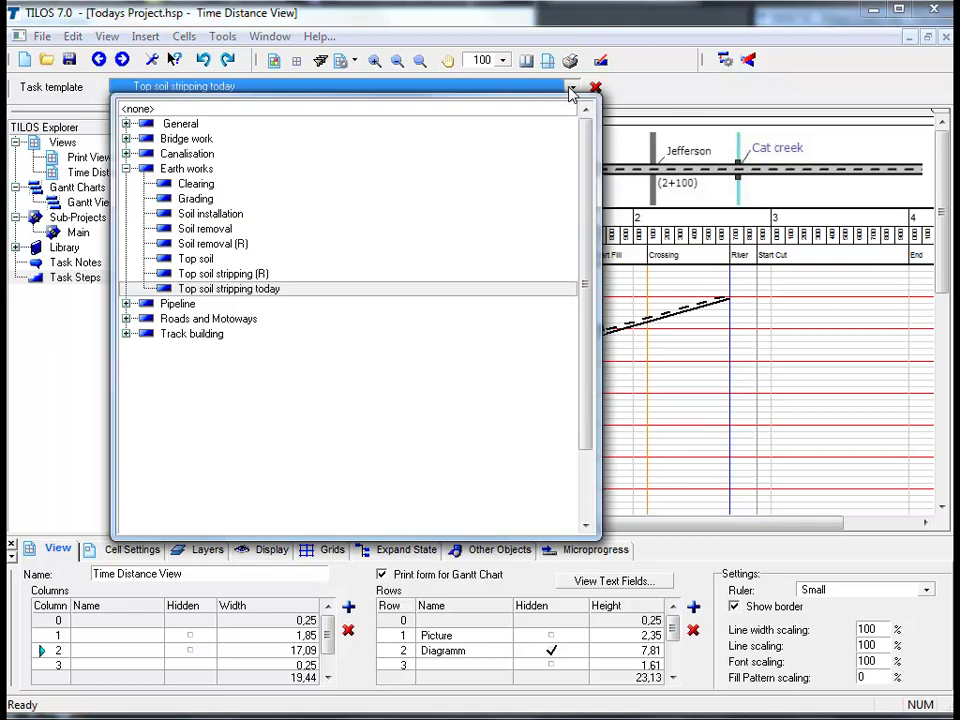
left_click(276, 290)
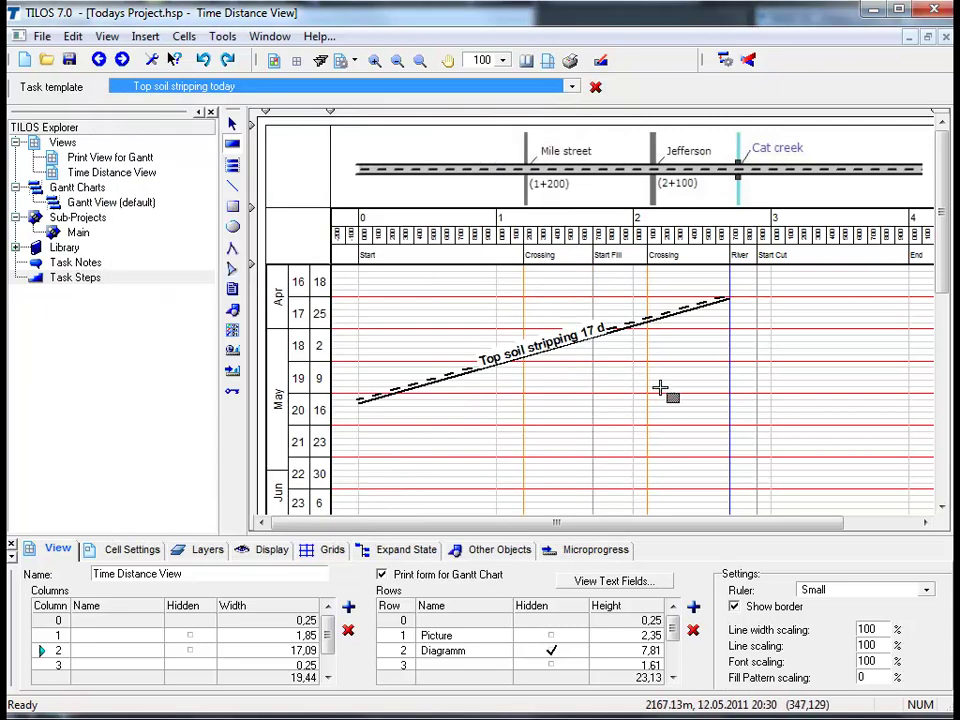
left_click(728, 398)
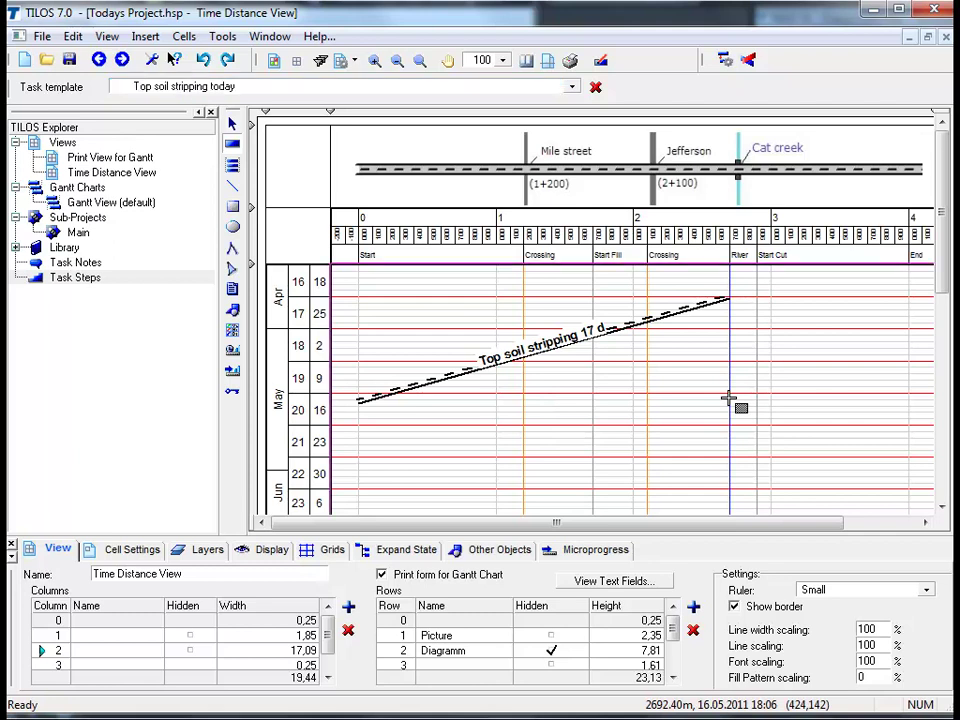
left_click_drag(728, 398, 907, 462)
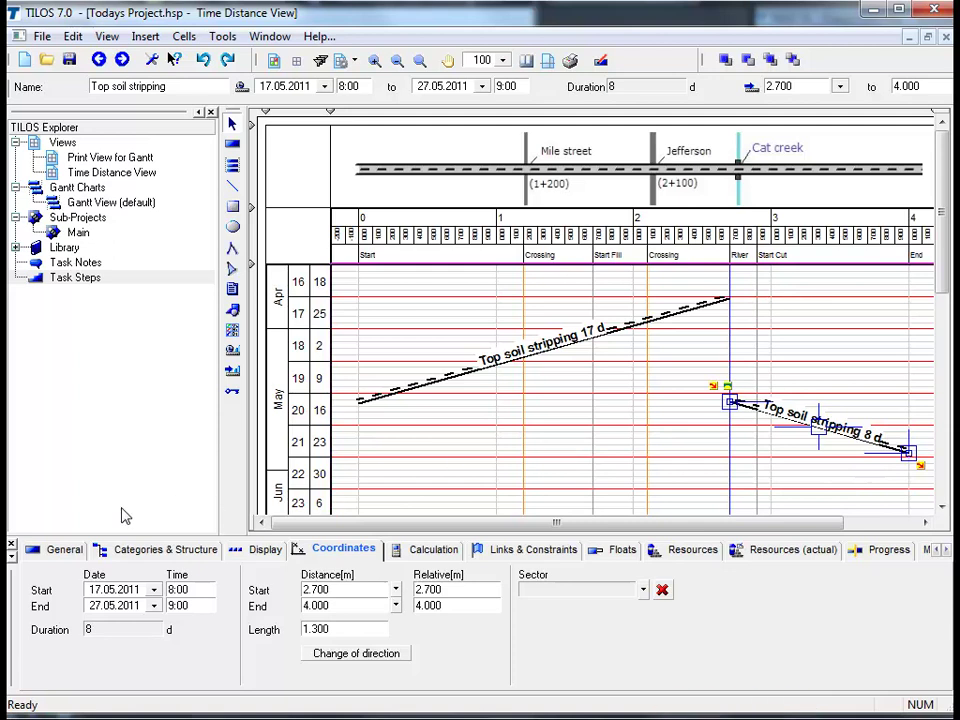
Examine the new task's general, category, display, coordinate and calculation settings inherited from the template, and deselect the task.
left_click(65, 550)
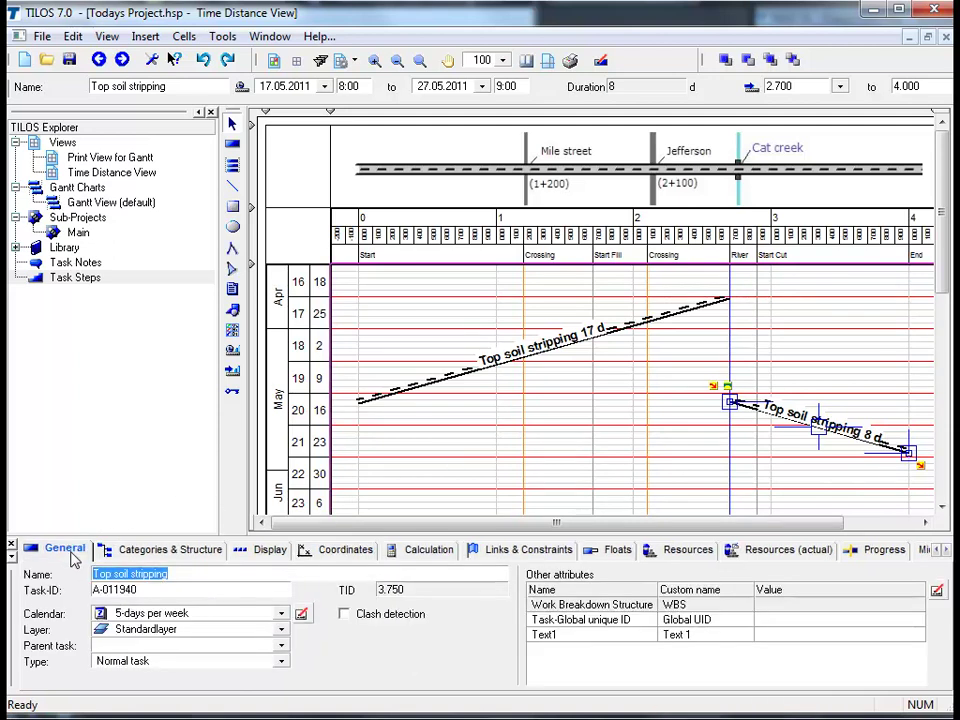
left_click(216, 550)
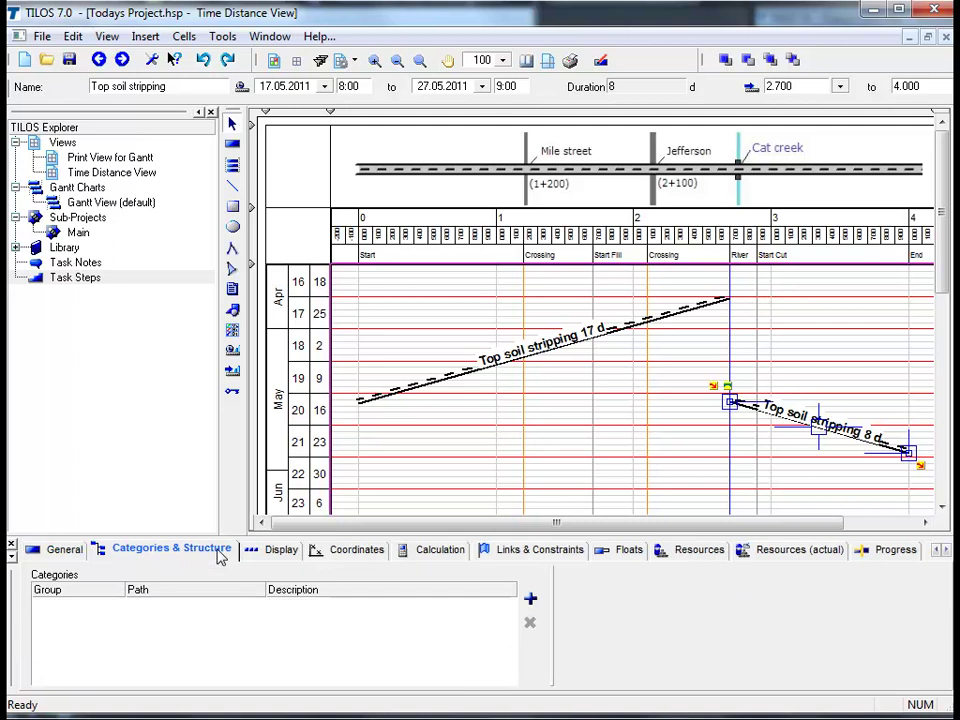
left_click(272, 550)
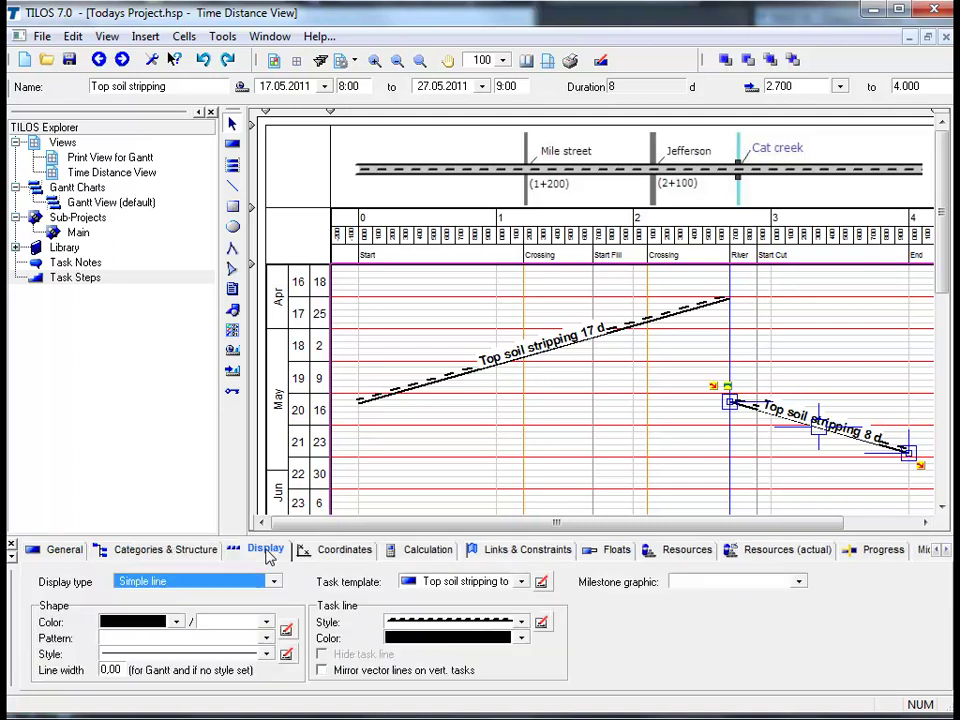
left_click(336, 550)
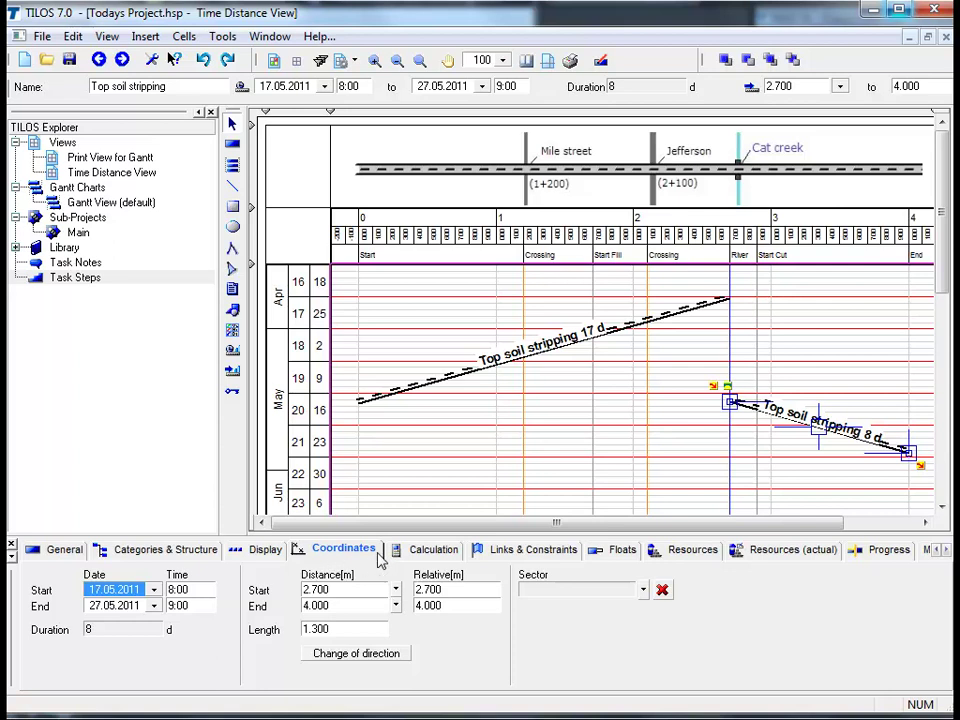
left_click(426, 550)
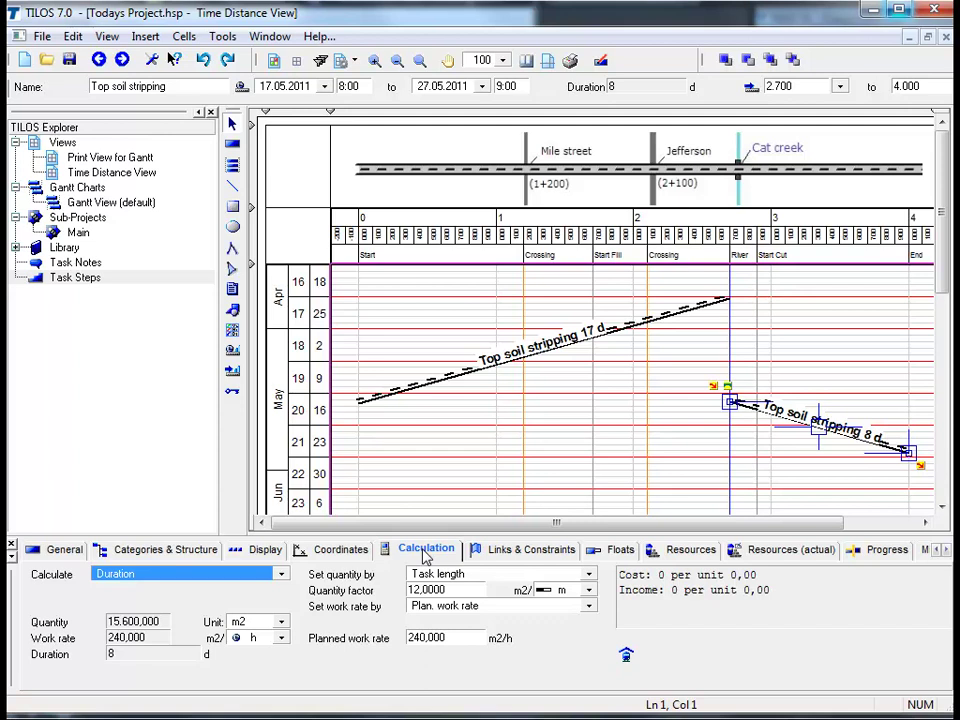
left_click(425, 552)
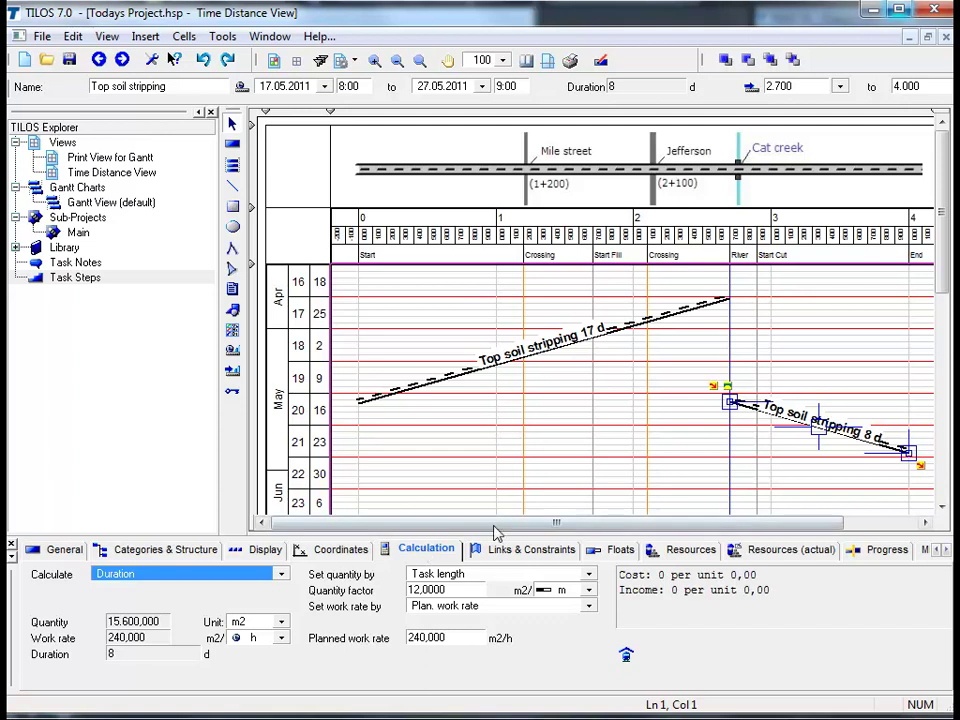
left_click(571, 497)
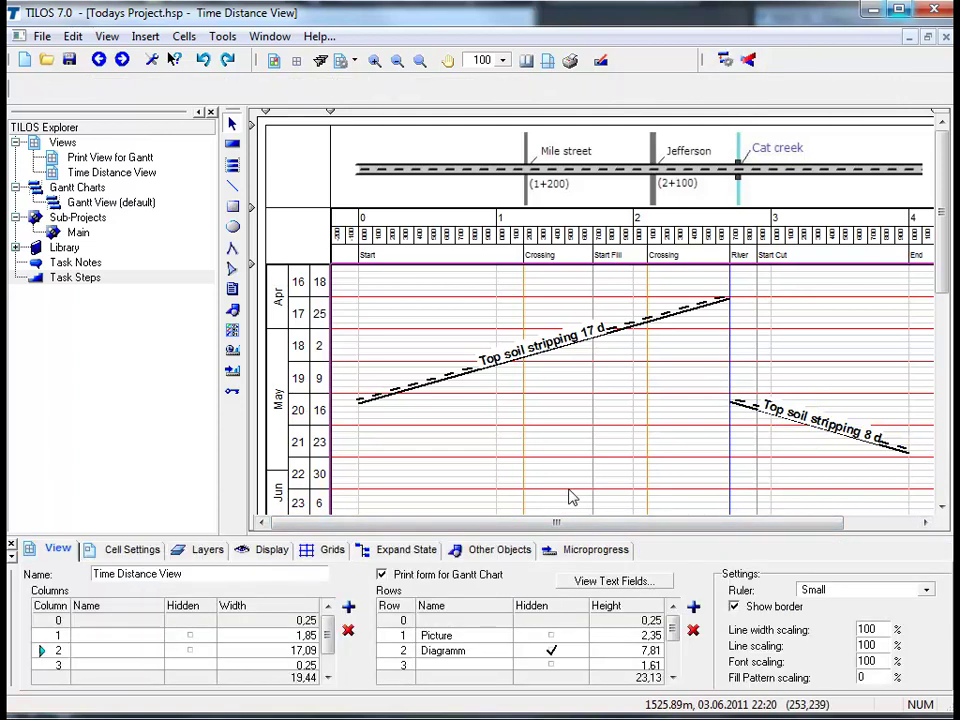
scroll(481, 372, "down", 2)
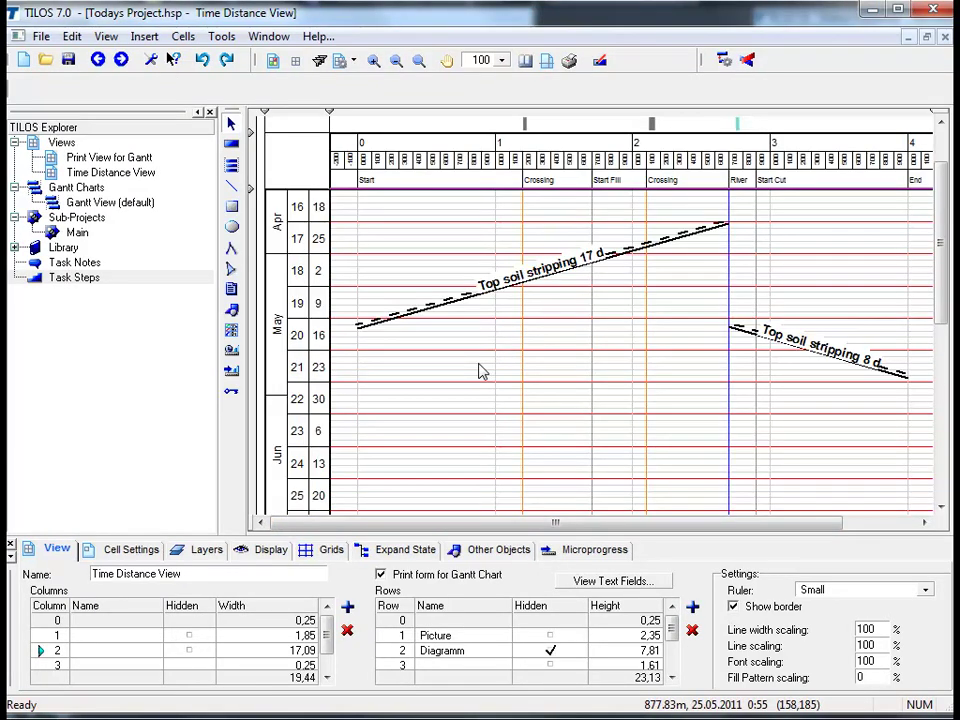
Draw a task from the Earth works template "Soil removal (R)" from Start Fill at 1.700 to the Start at 0, from 10.05.2011 to 21.06.2011.
left_click(236, 150)
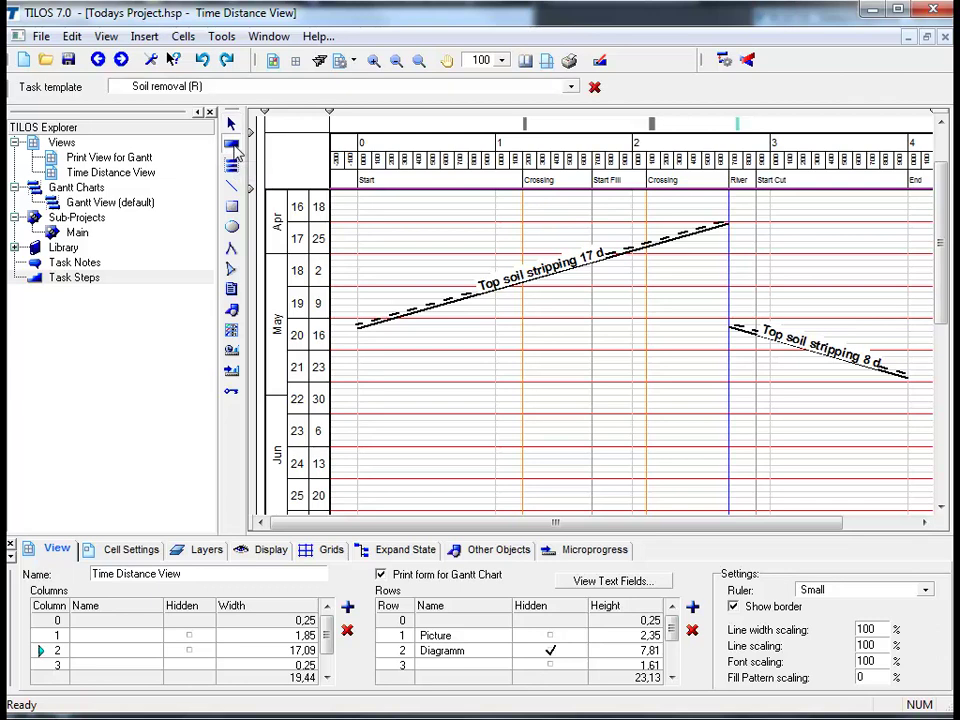
left_click(16, 248)
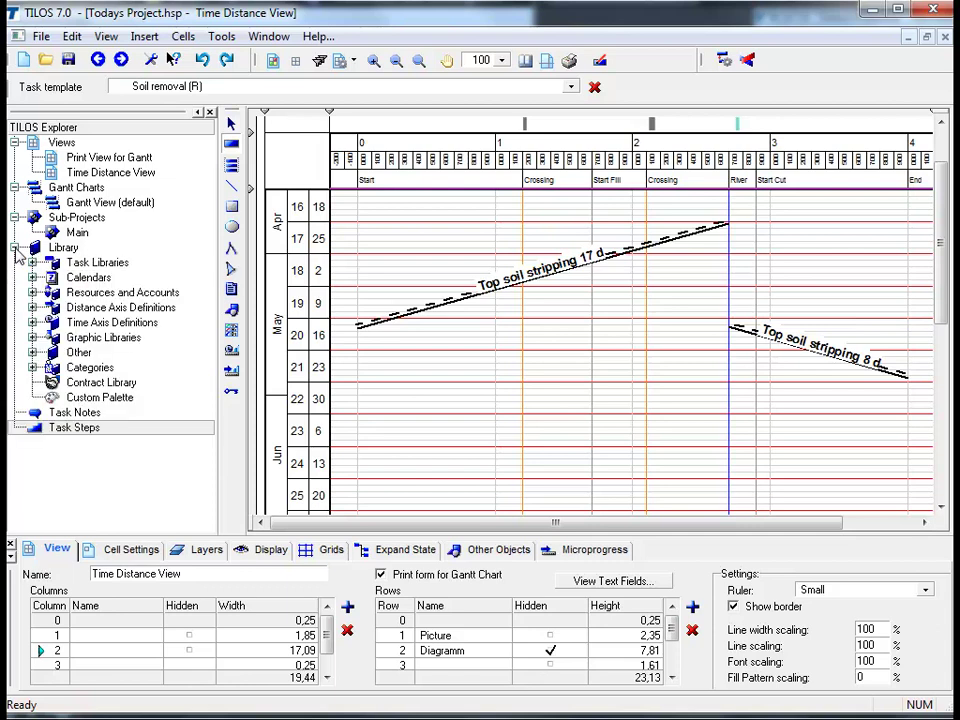
left_click(32, 262)
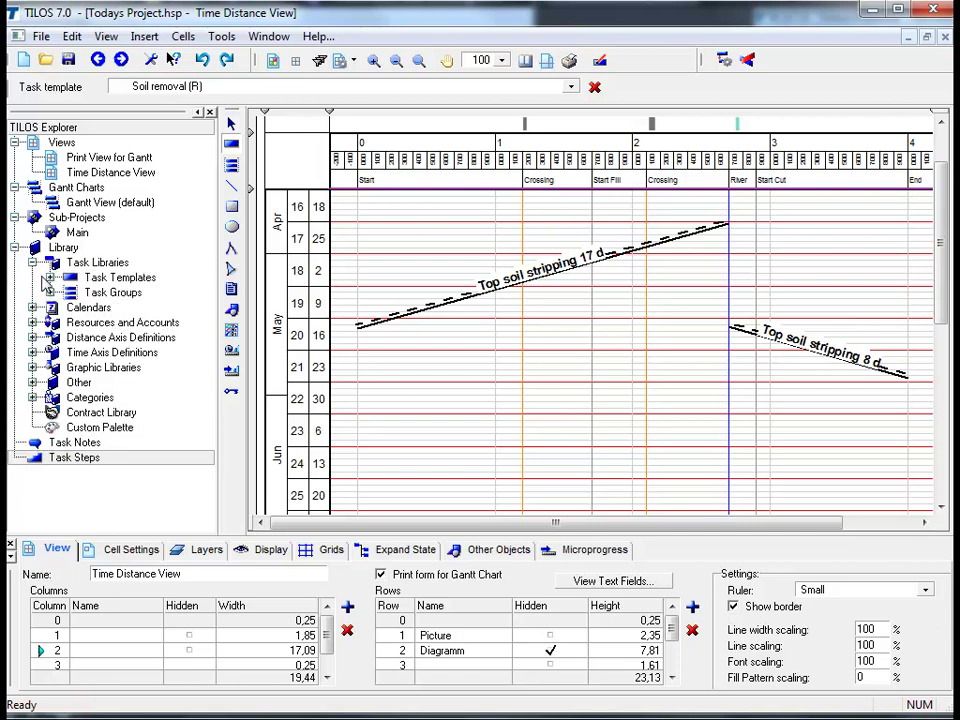
left_click(49, 279)
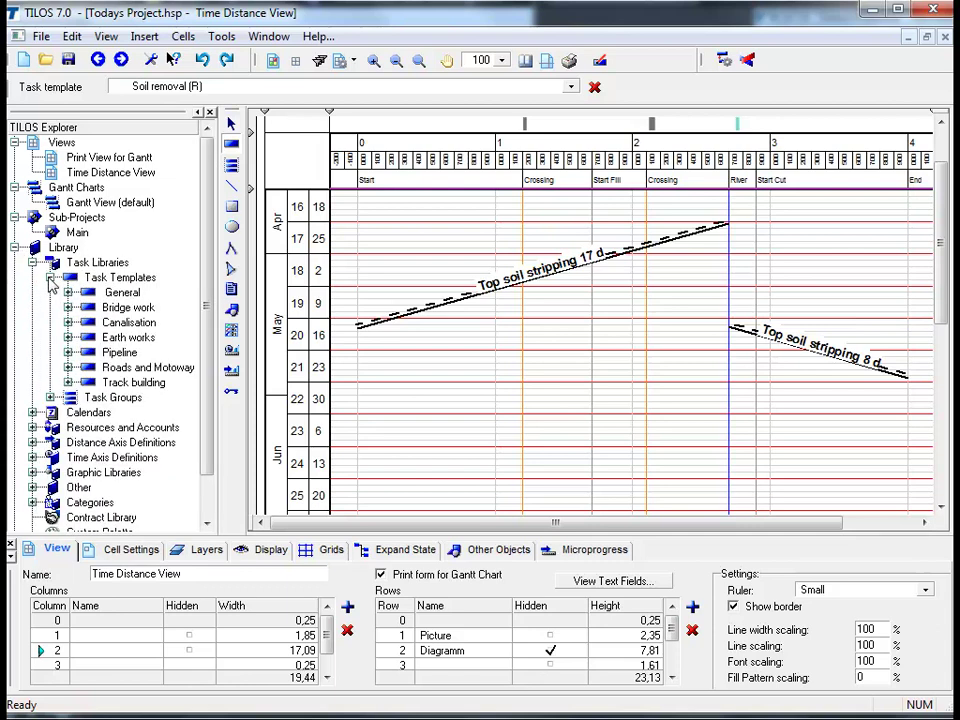
left_click(68, 338)
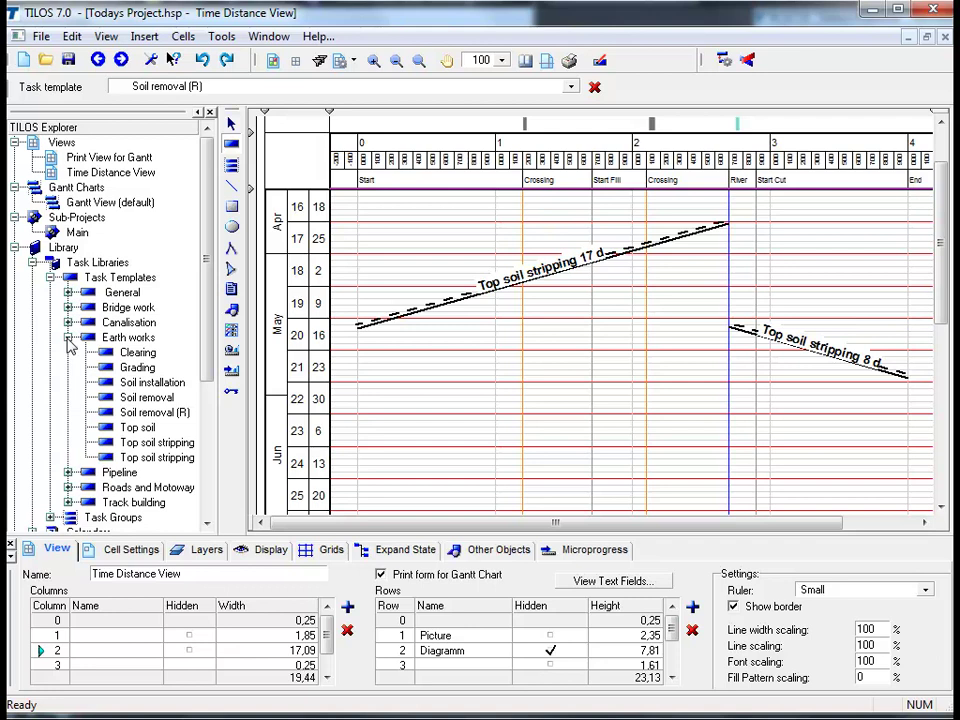
left_click(143, 414)
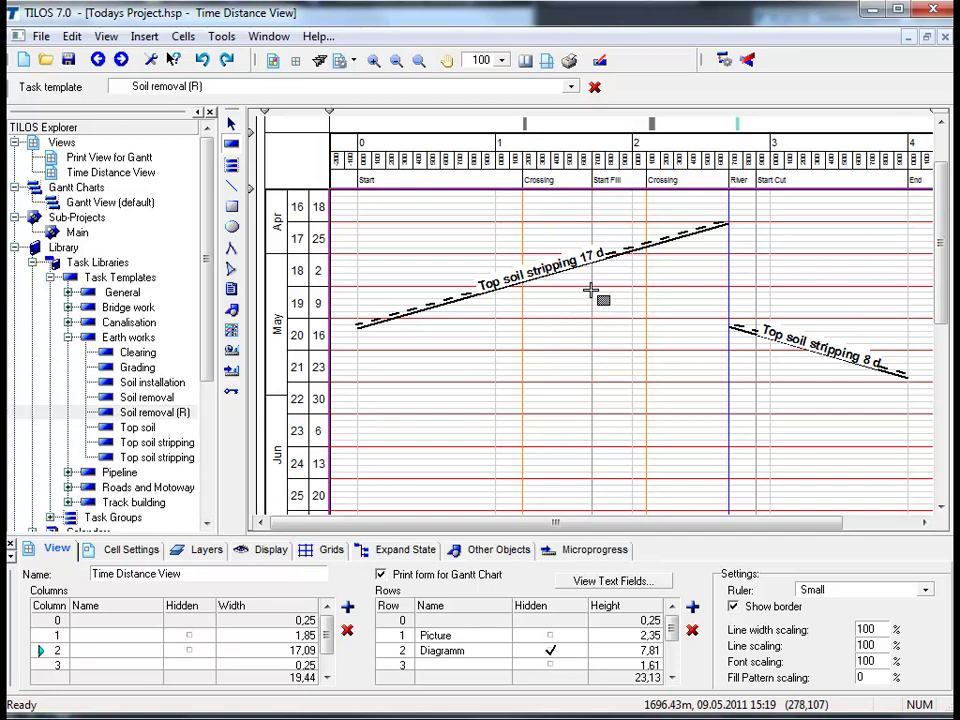
mouse_move(590, 294)
left_mouse_down()
mouse_move(559, 345)
mouse_move(388, 482)
mouse_move(357, 489)
left_mouse_up()
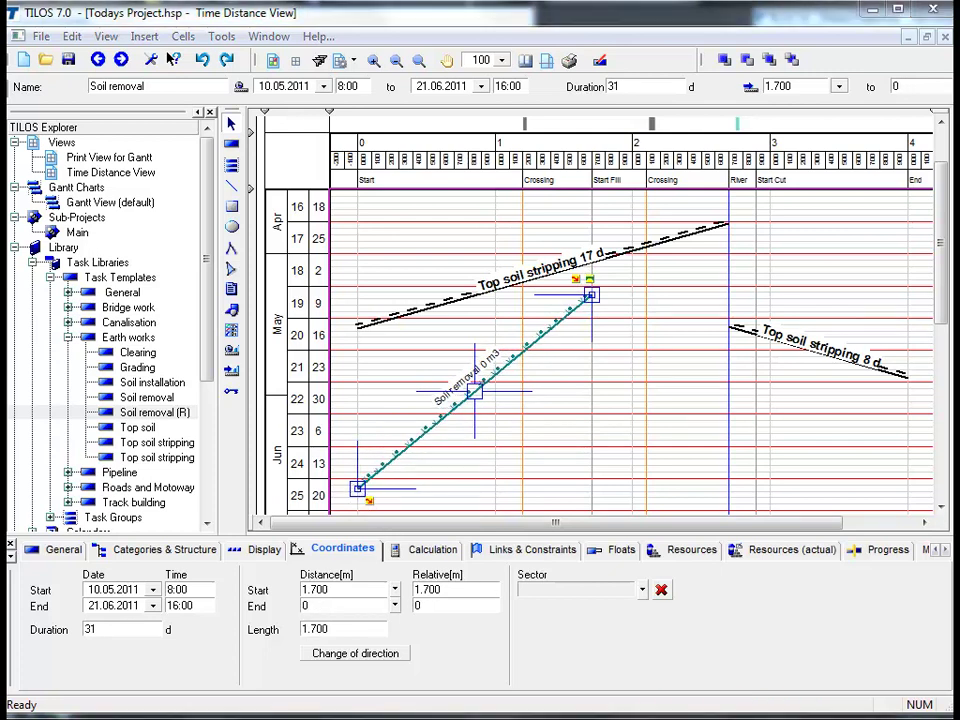
Set the Soil removal task's calculation quantity to 45,400 m3 and deselect the task.
left_click(433, 551)
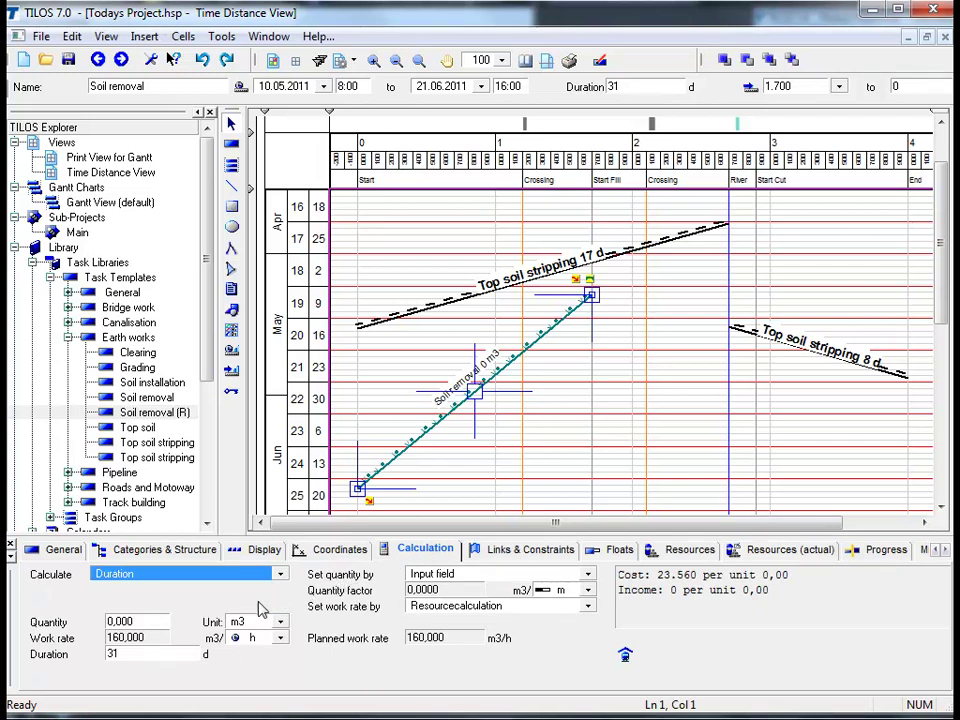
left_click(120, 623)
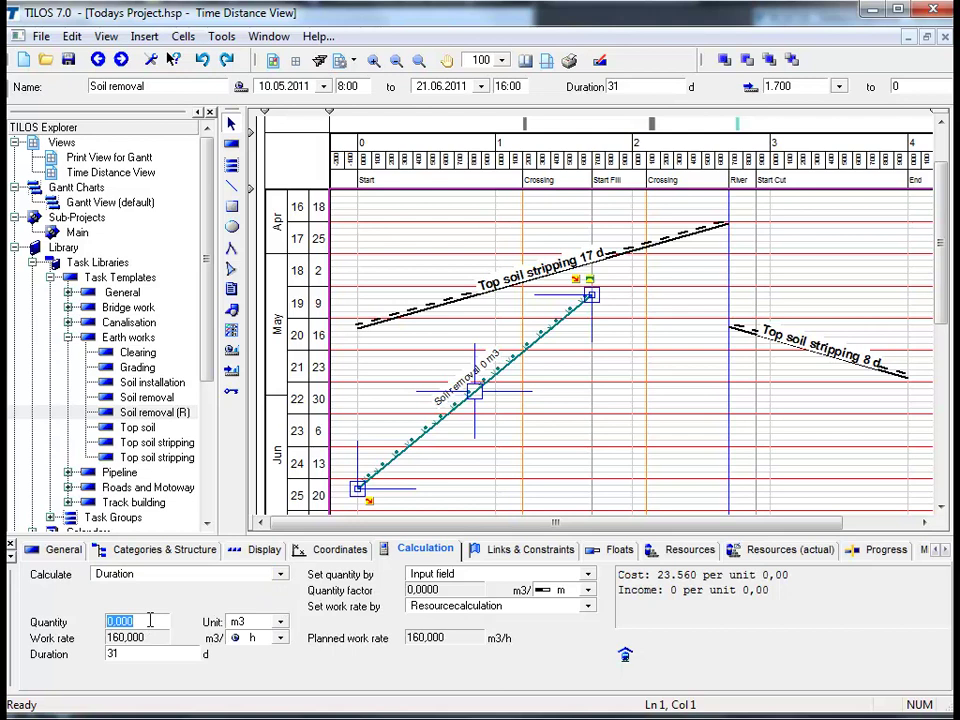
type("45400")
key("Return")
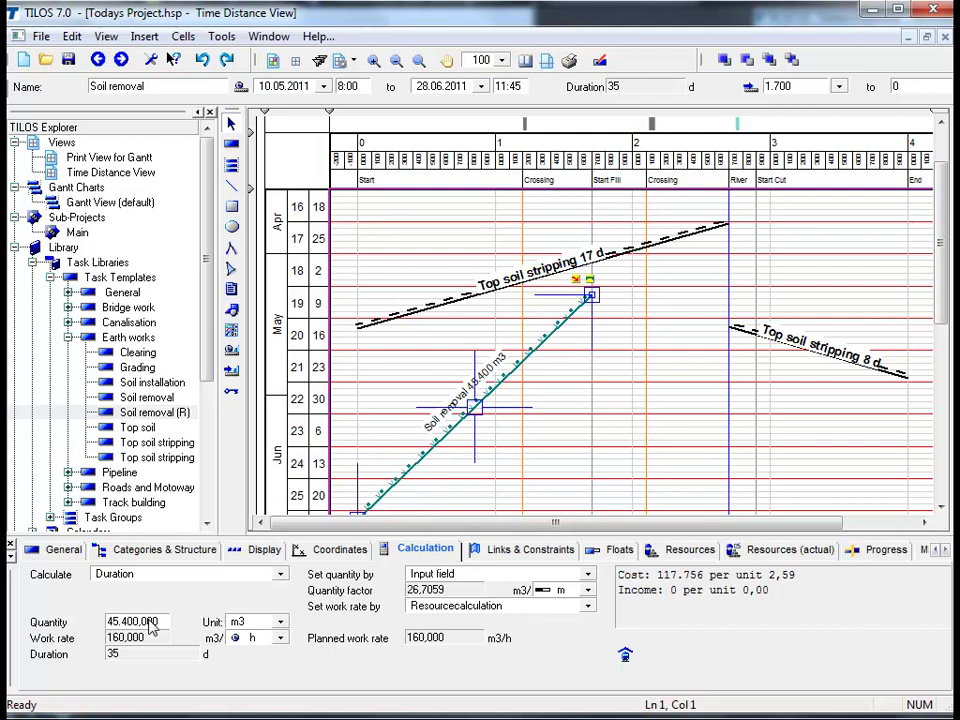
left_click(517, 481)
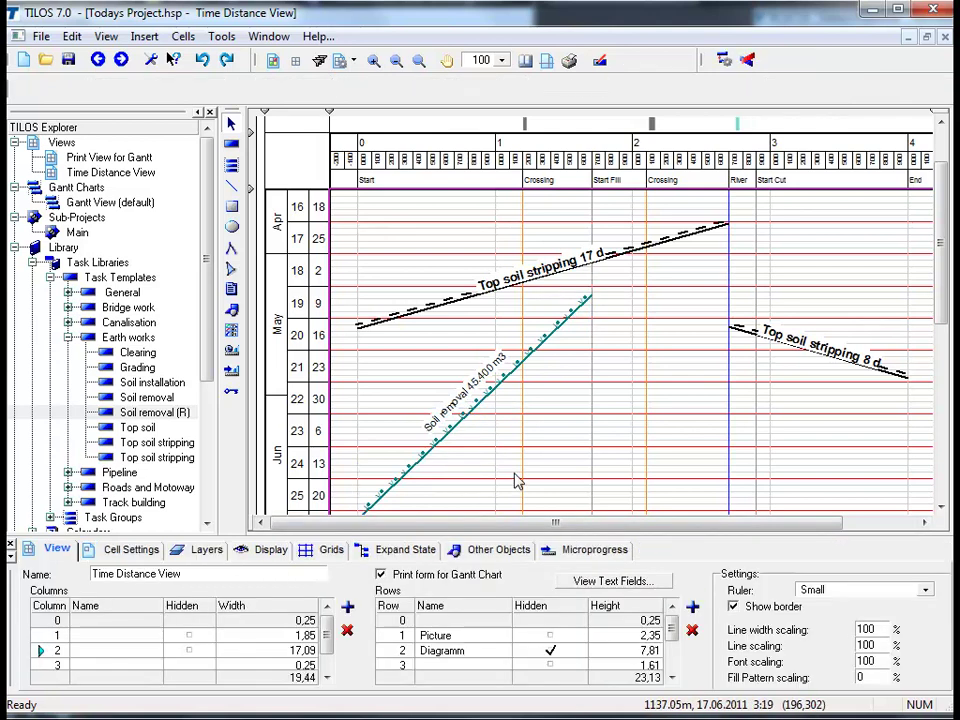
Set the view zoom to 80 percent and widen the time-distance diagram column to 21.70.
scroll(517, 481, "down", 1)
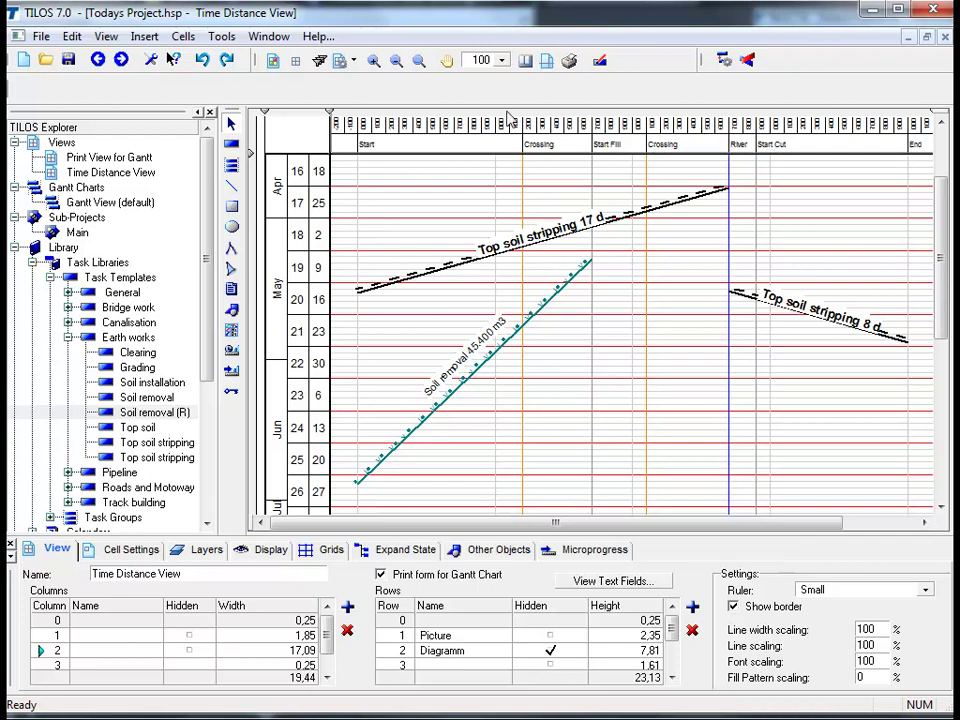
left_click(486, 63)
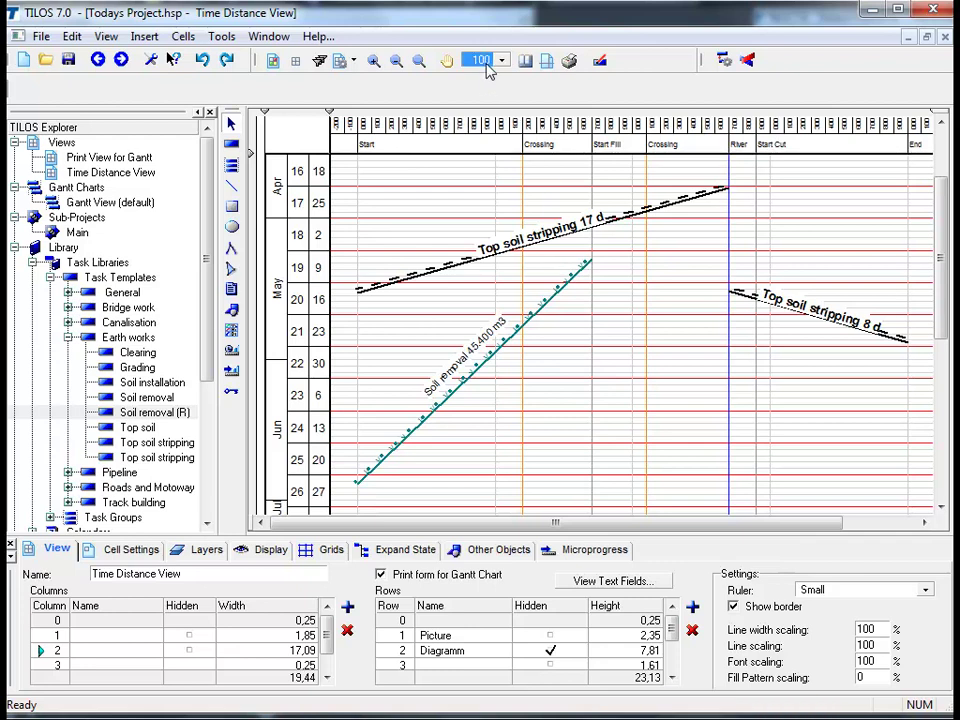
type("80")
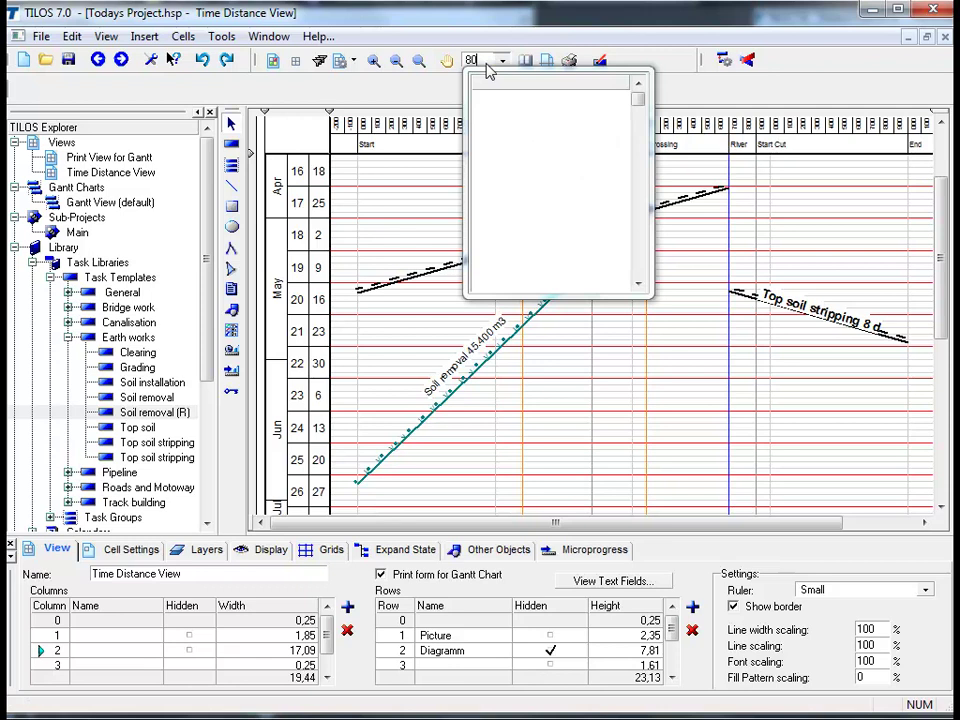
key("Return")
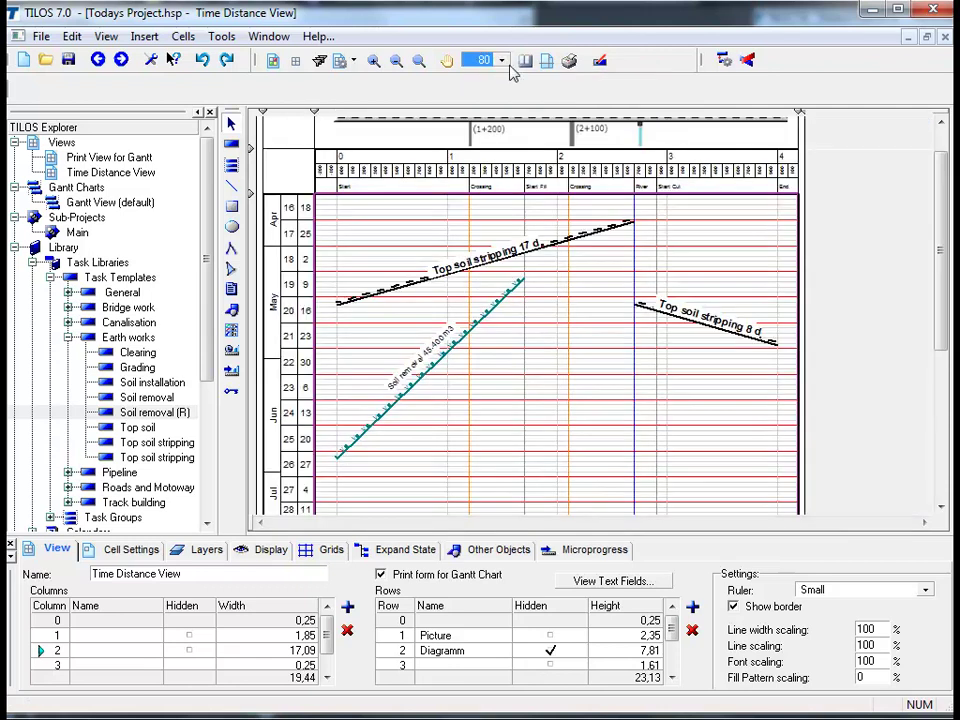
left_click_drag(940, 245, 943, 208)
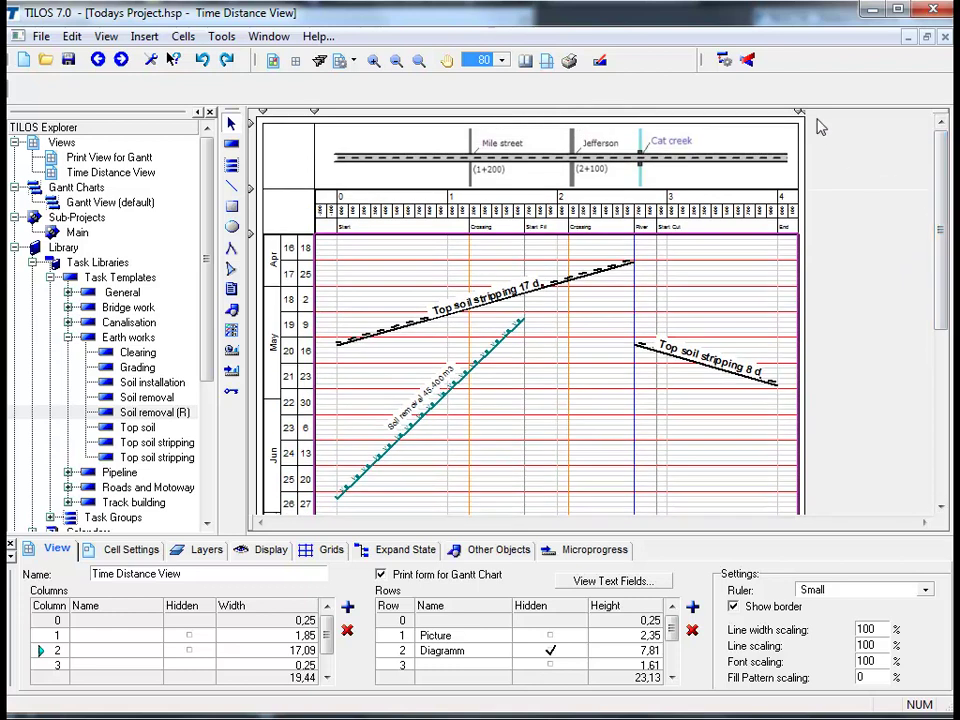
left_click_drag(800, 111, 929, 126)
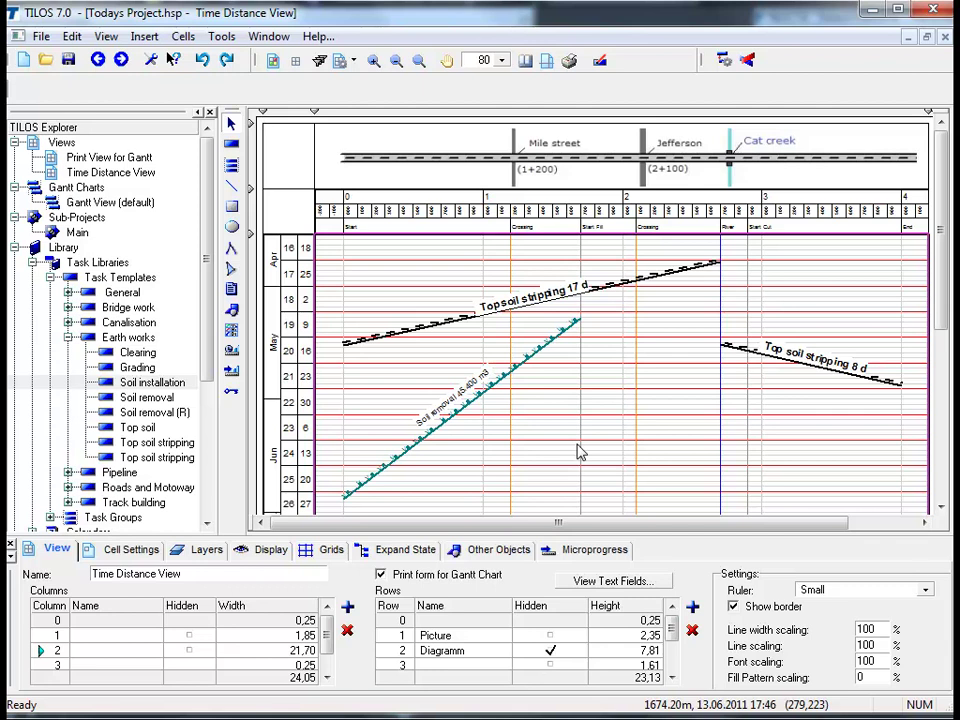
Set the font size of the Soil removal task's label to 10 and deselect the label.
left_click(424, 424)
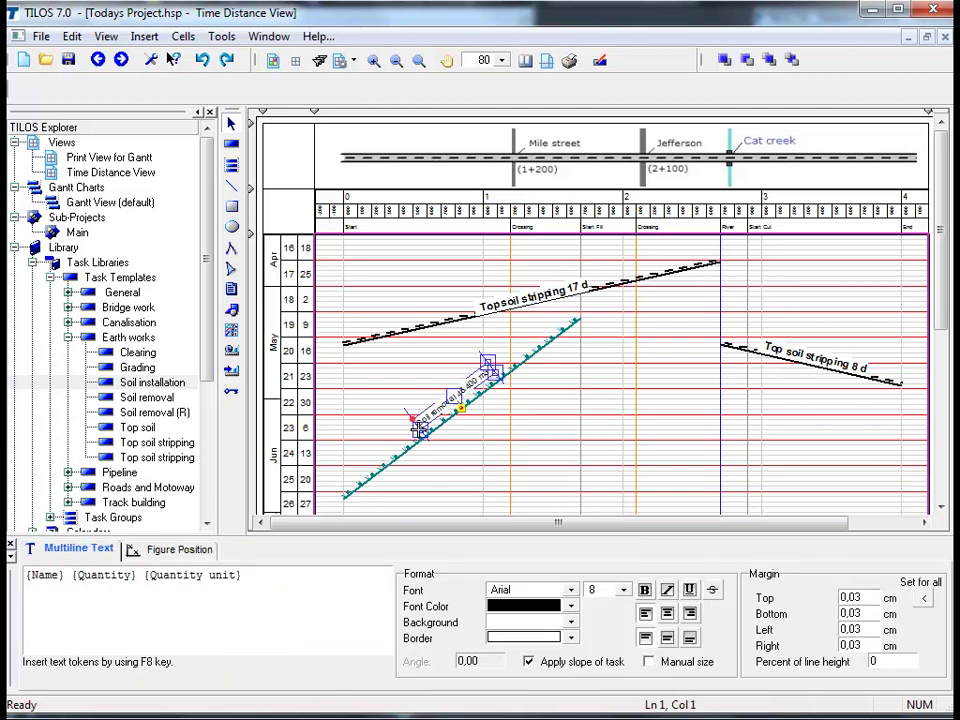
left_click(624, 591)
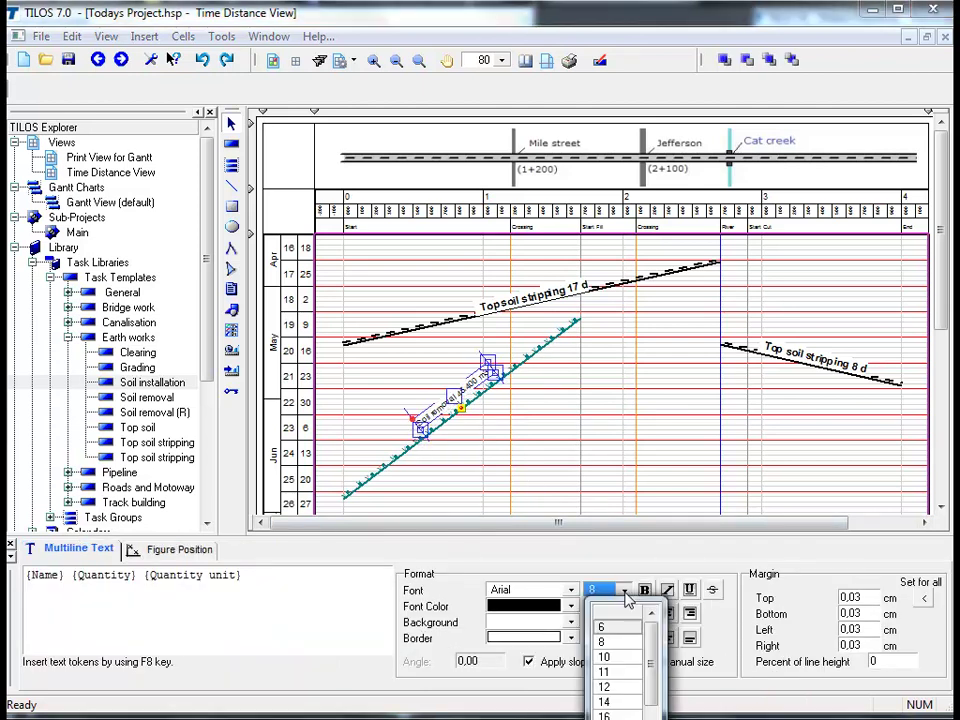
left_click(624, 658)
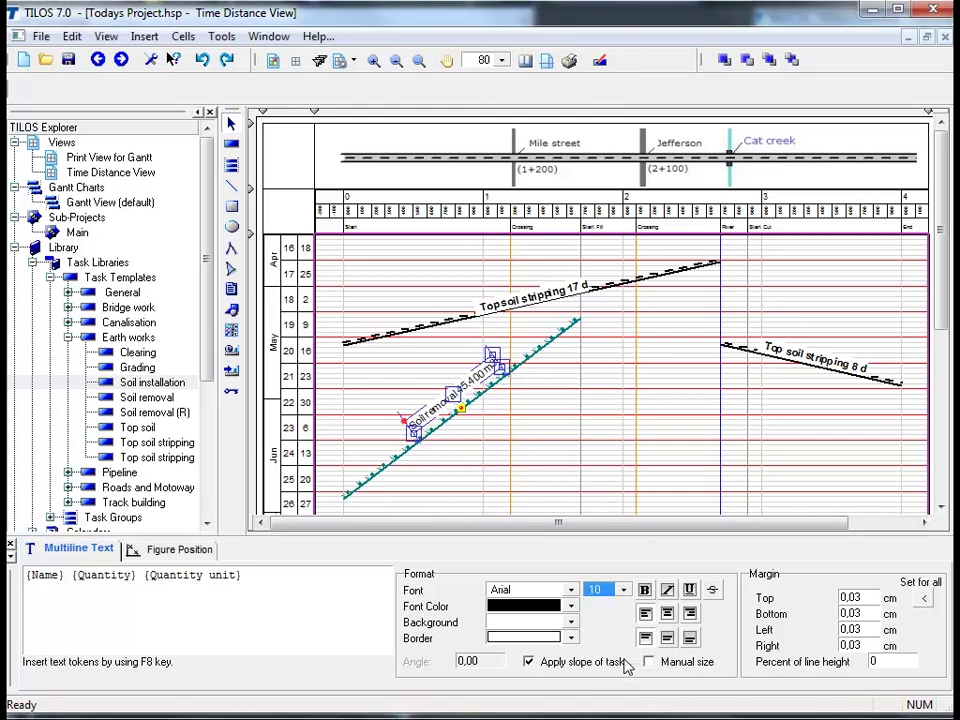
left_click(605, 462)
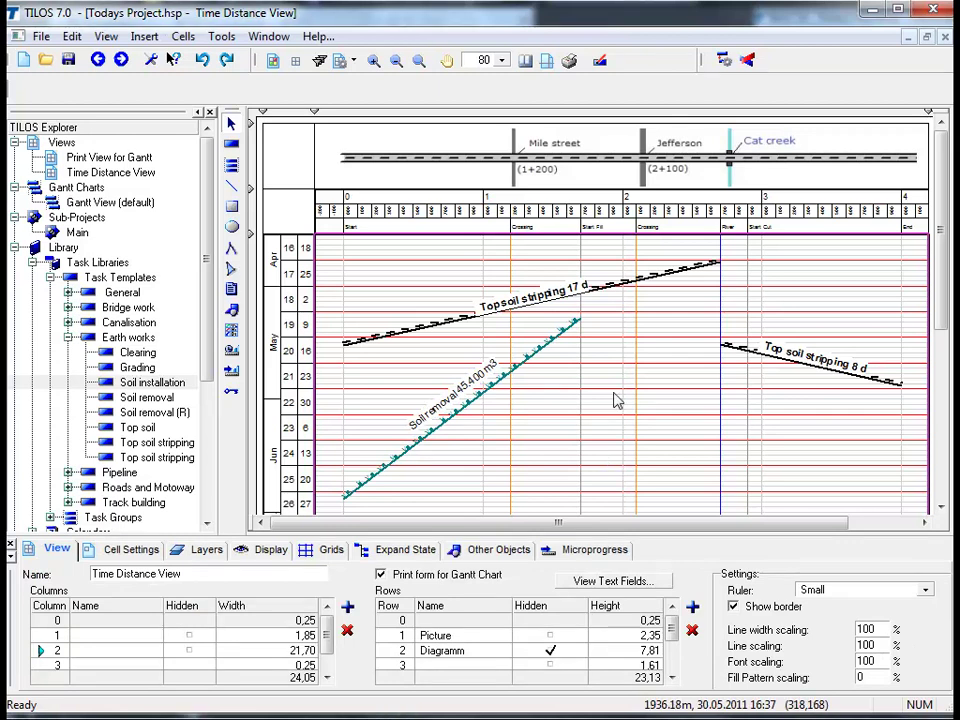
left_click(233, 147)
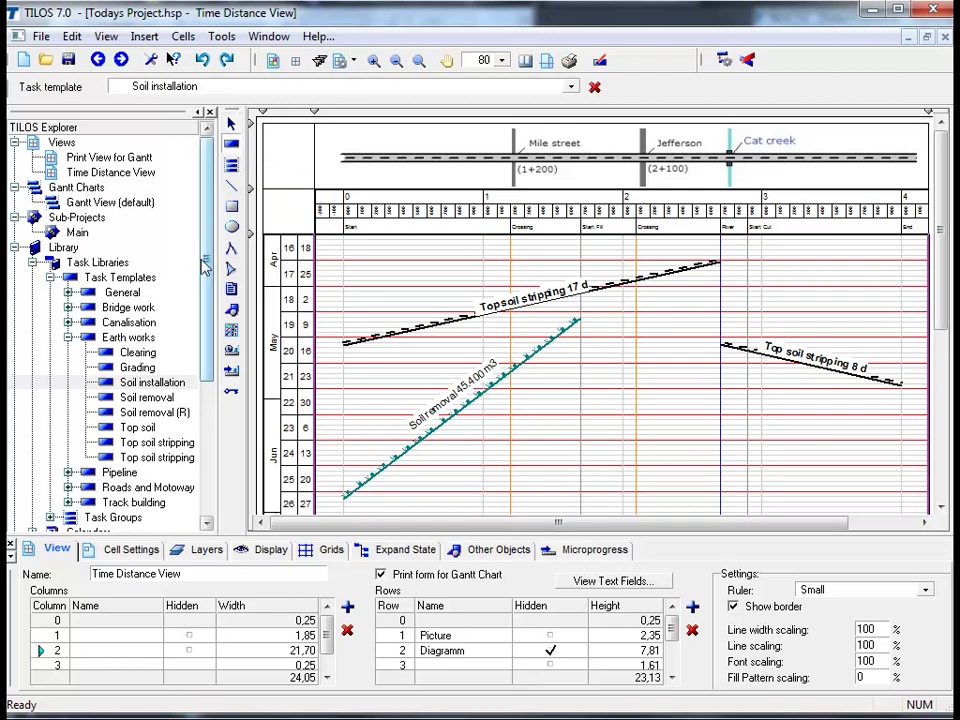
left_click(165, 385)
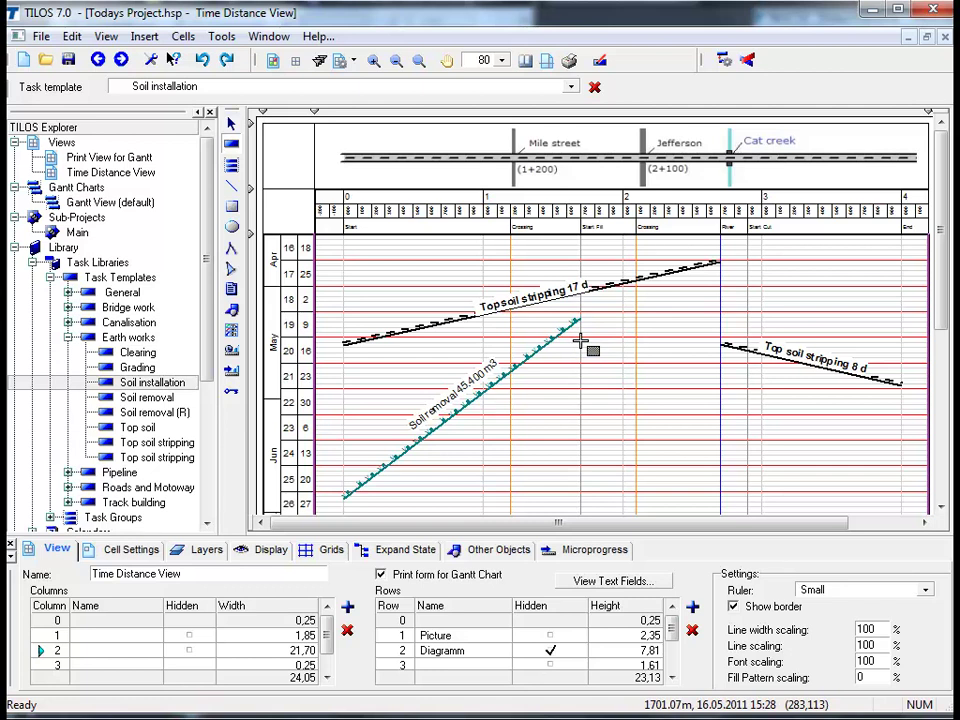
left_click_drag(594, 357, 720, 498)
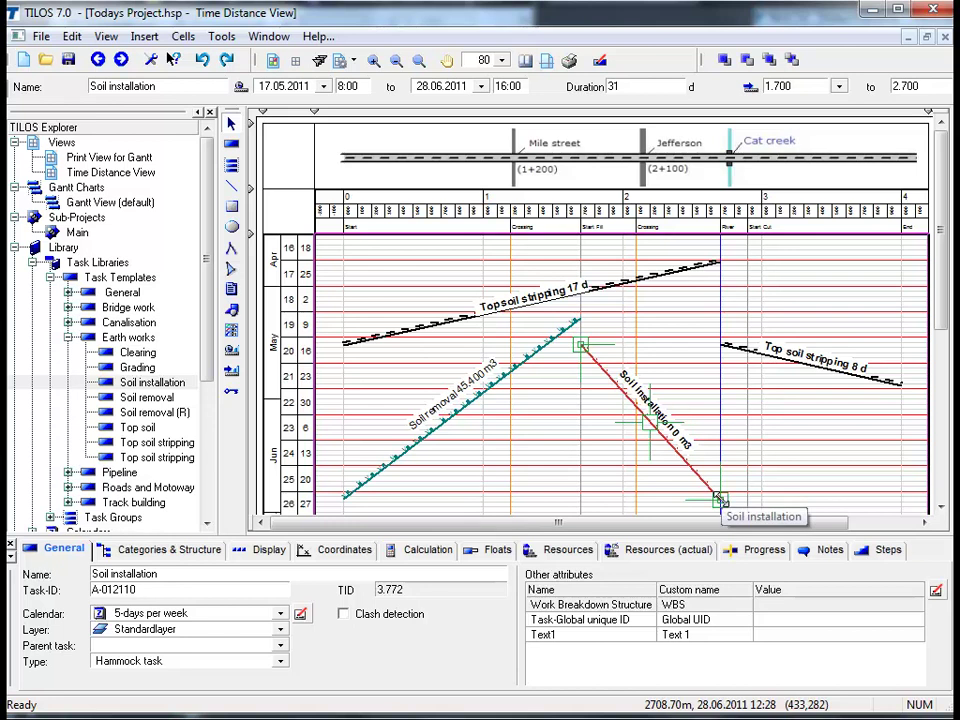
key("ctrl+z")
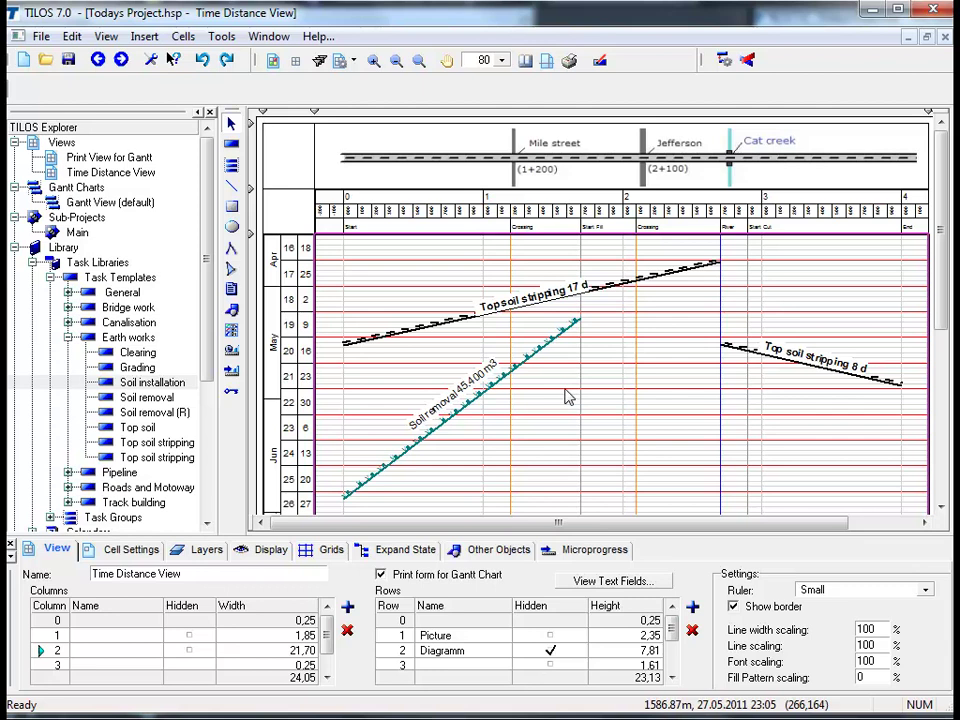
Draw a "Soil installation" template task from Start Fill at 1.700 to the River at 2.700, and add Soil removal to its hammock tasks.
left_click(231, 147)
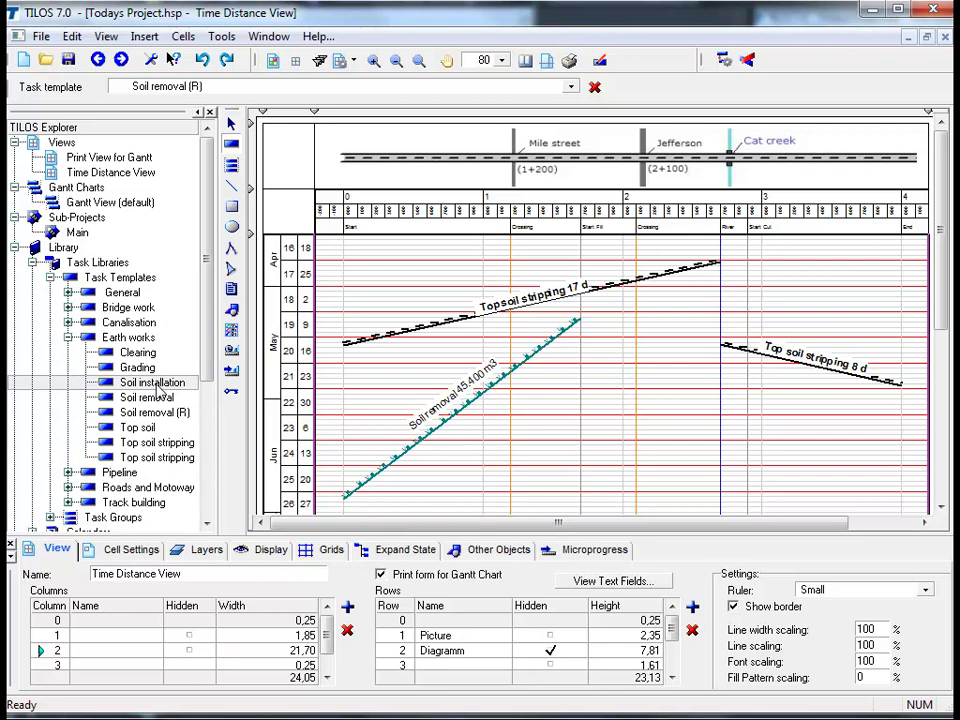
left_click_drag(156, 387, 760, 512)
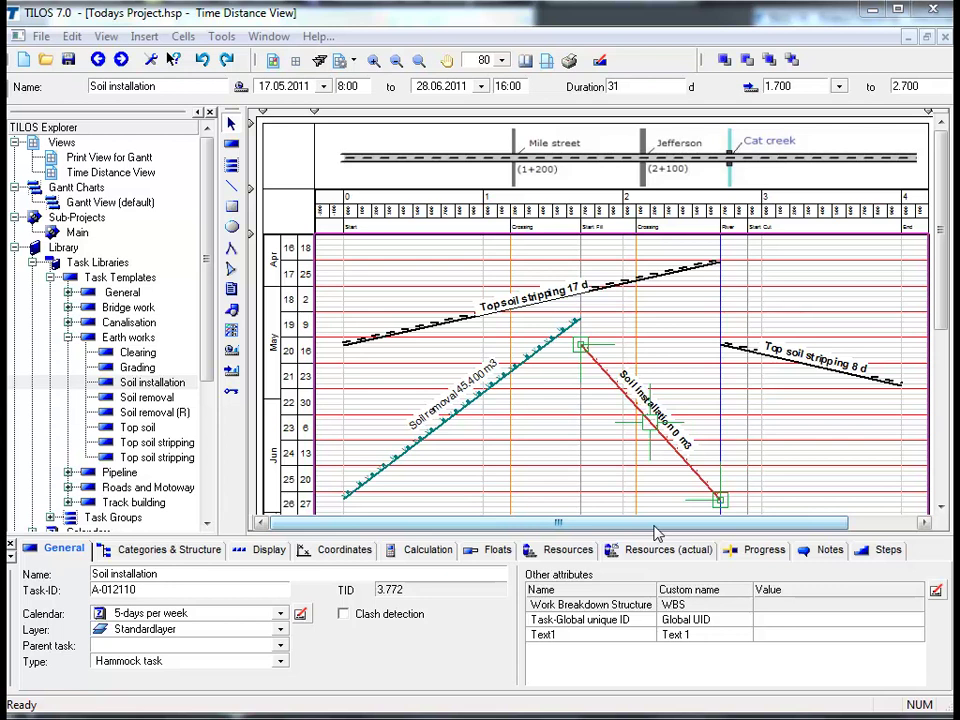
left_click(167, 552)
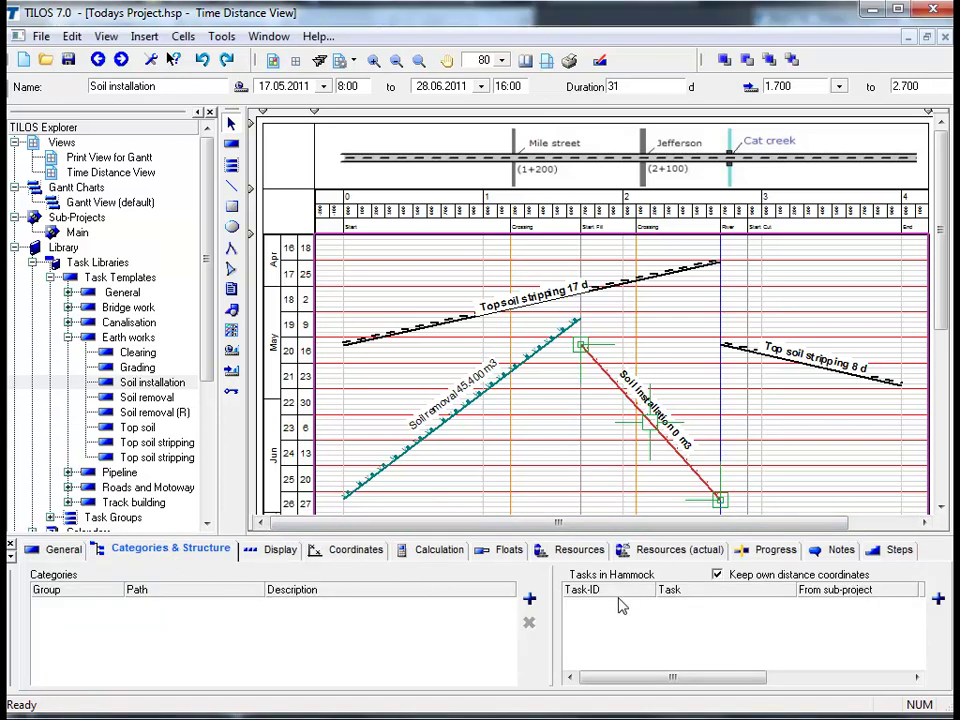
left_click(940, 599)
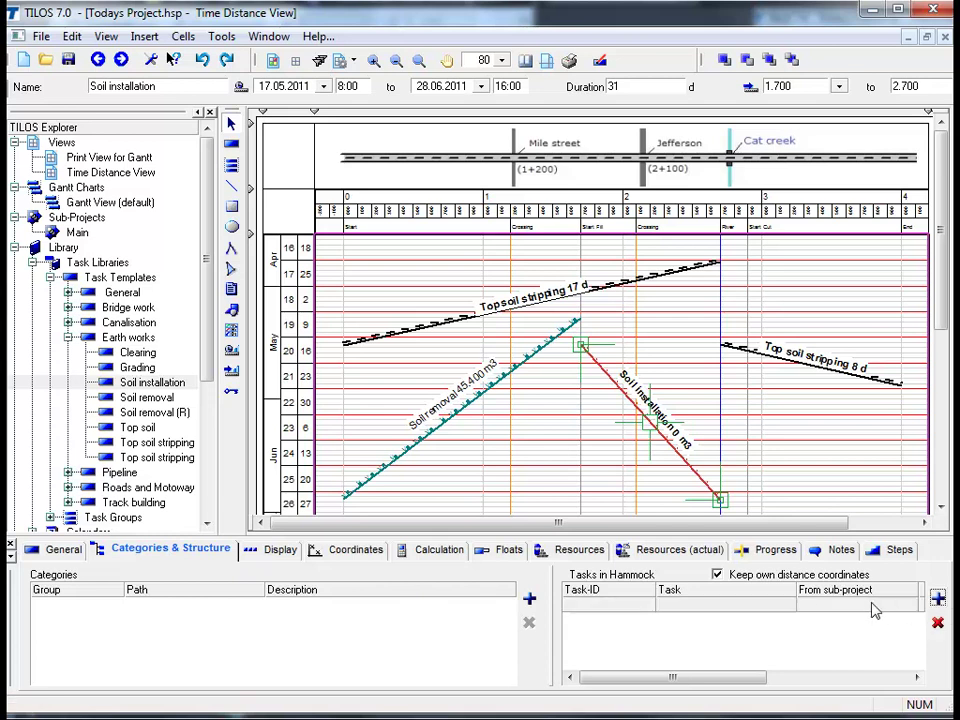
left_click(788, 609)
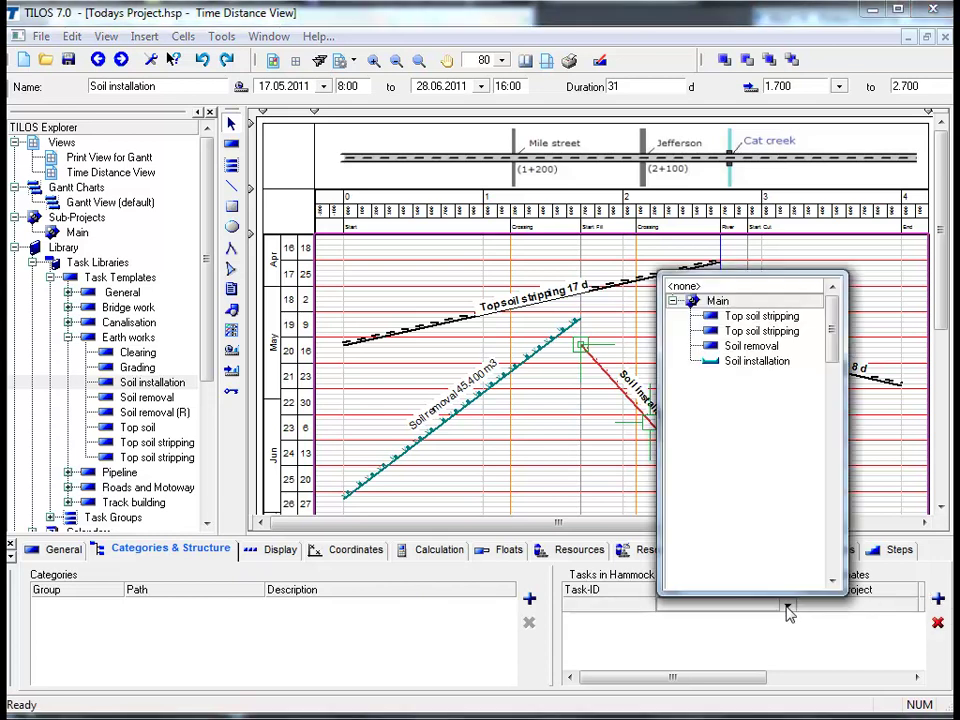
left_click(755, 346)
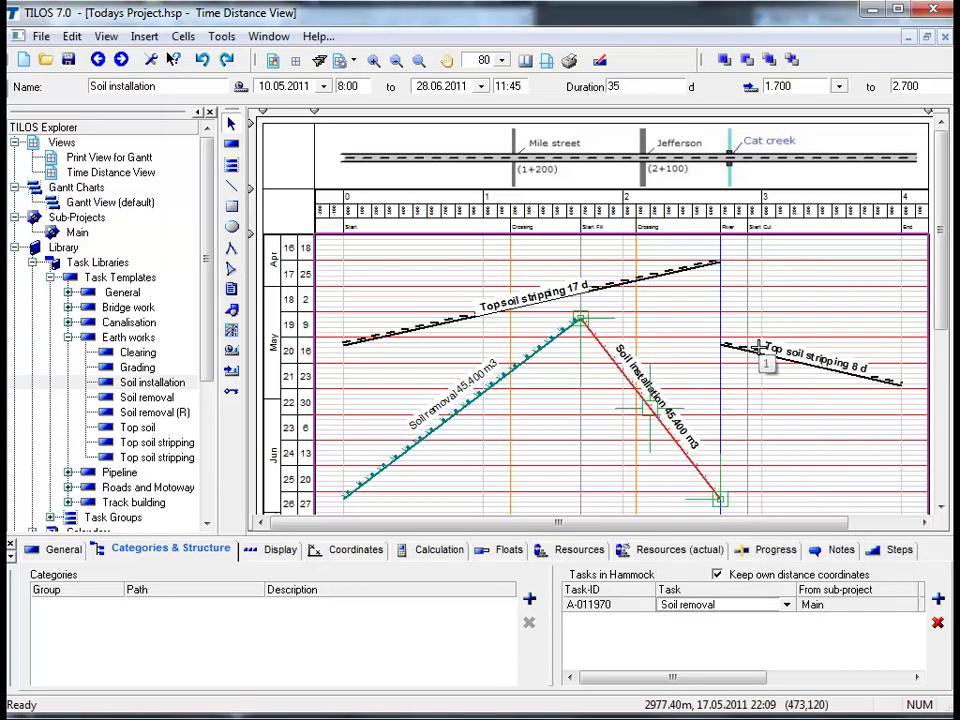
left_click(758, 440)
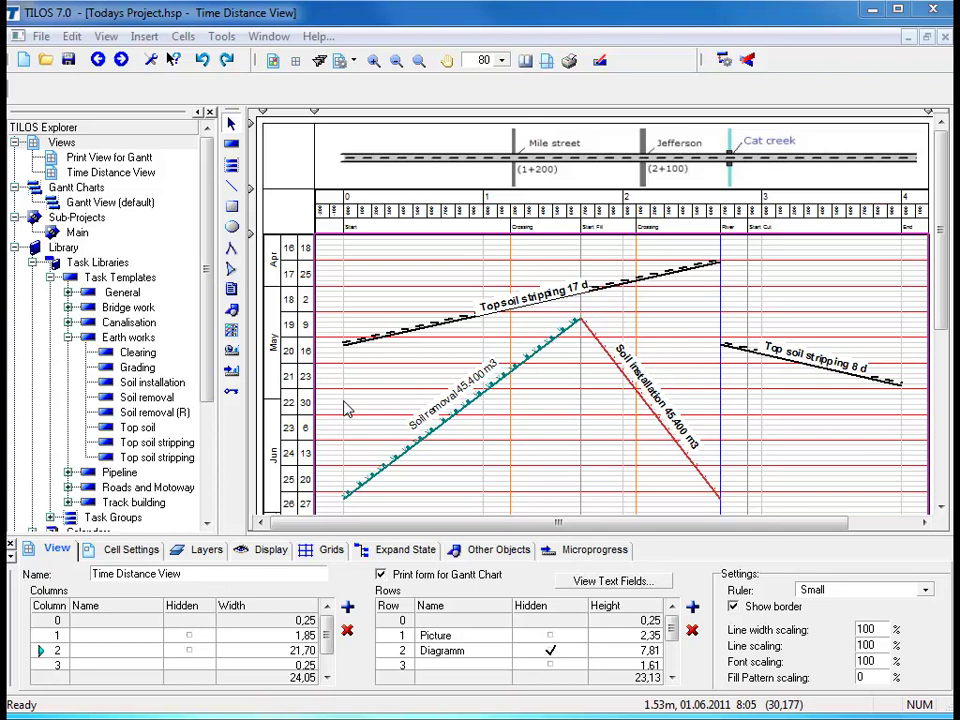
Link the end of the 17-day Top soil stripping task to the start of the 8-day Top soil stripping task.
left_click(378, 335)
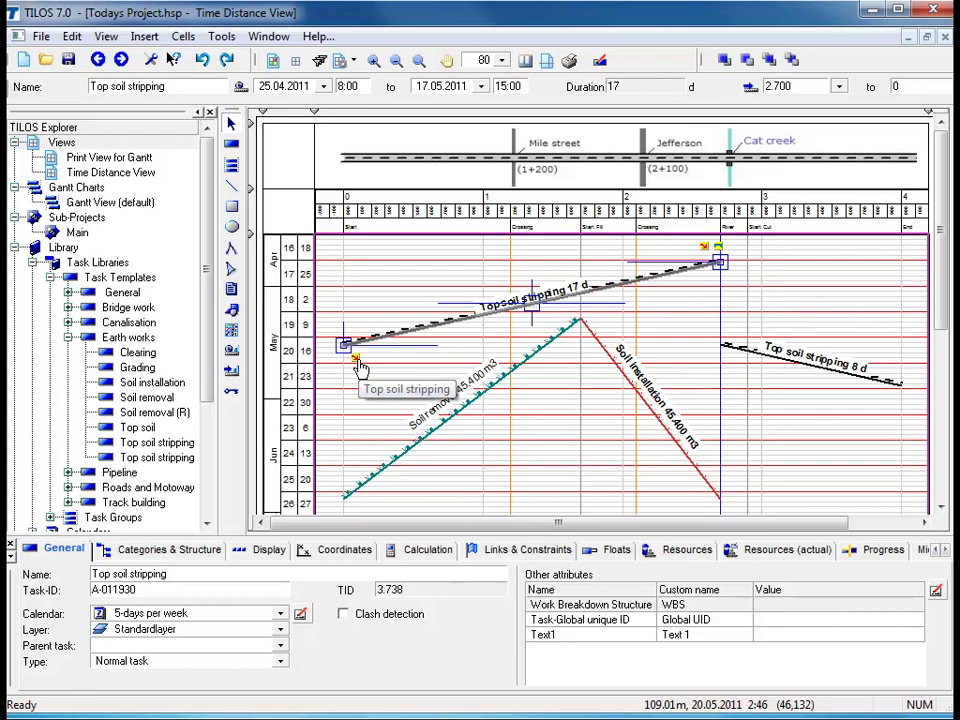
left_click(356, 360)
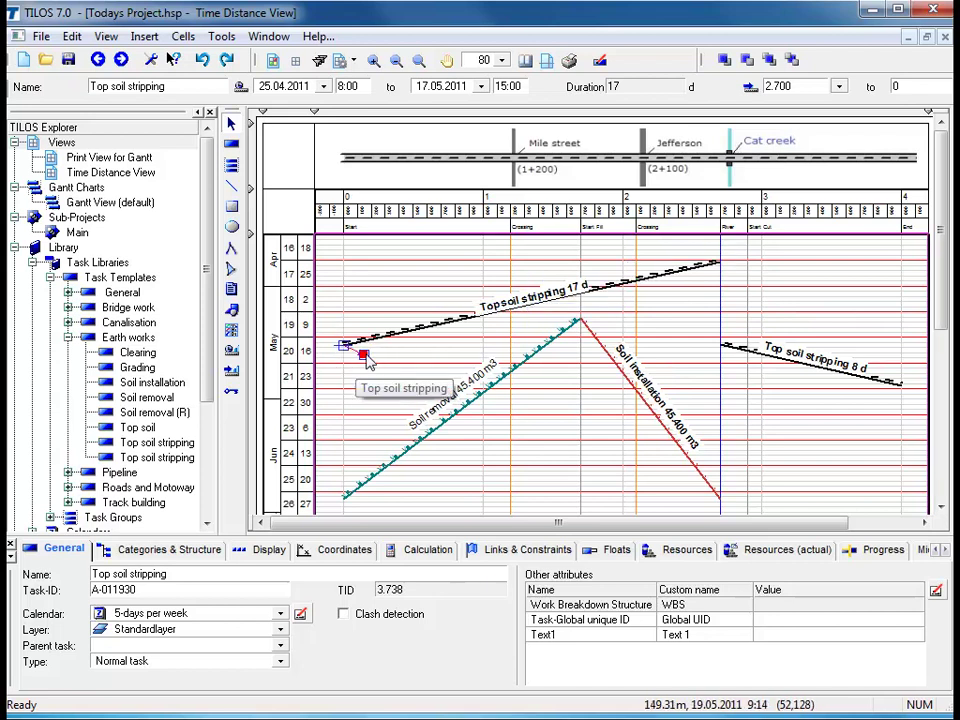
left_click_drag(620, 348, 719, 342)
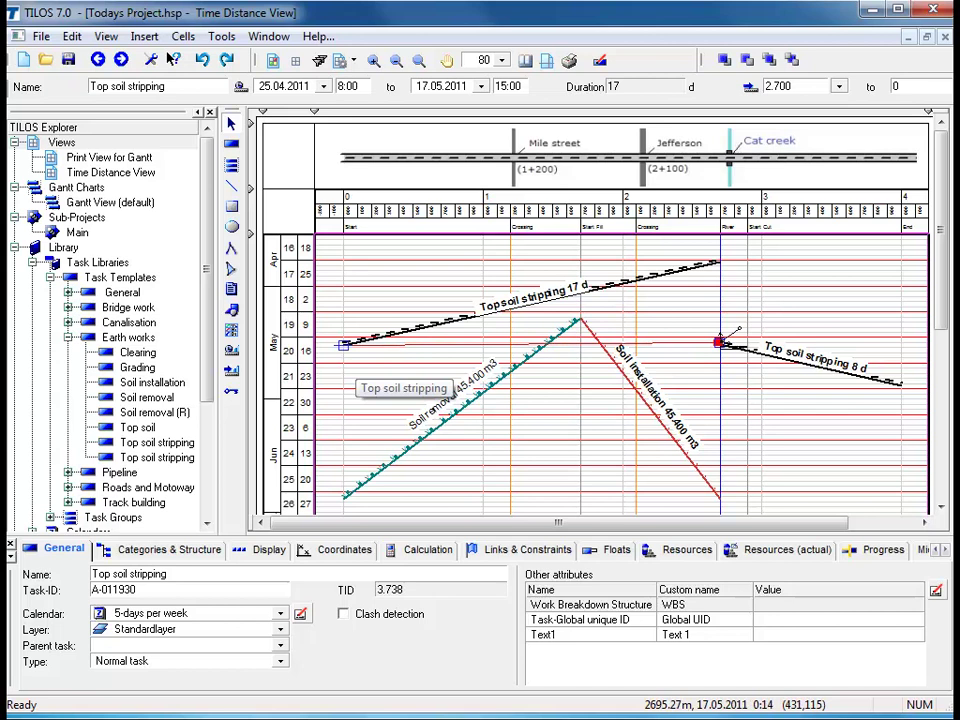
left_click_drag(719, 342, 719, 342)
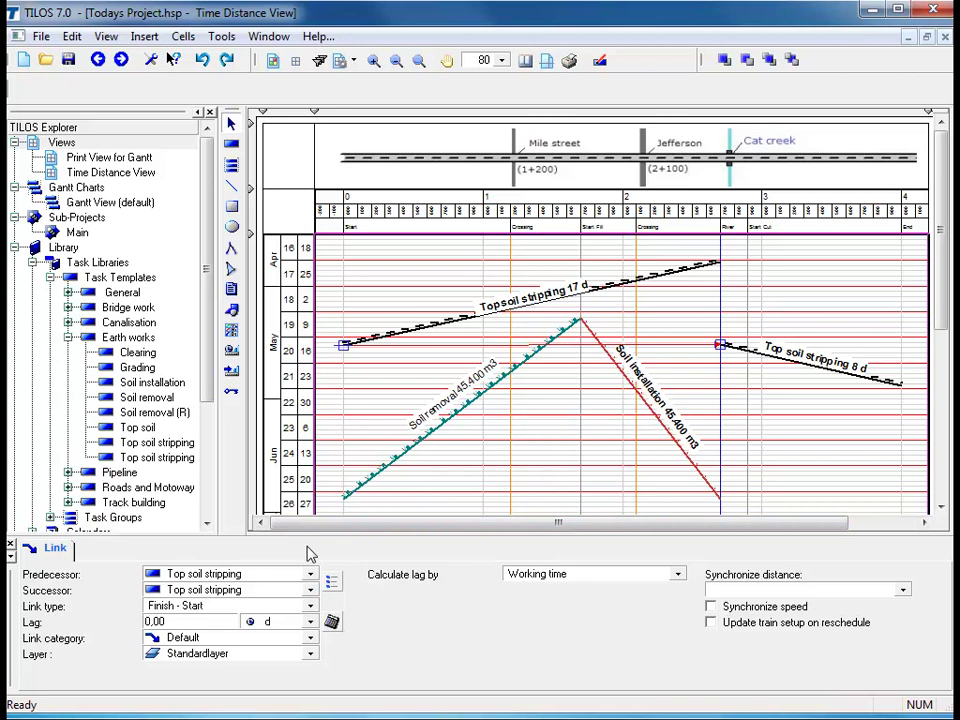
Examine the available link types and lag calculation methods for the link between the two Top soil stripping tasks.
left_click(253, 607)
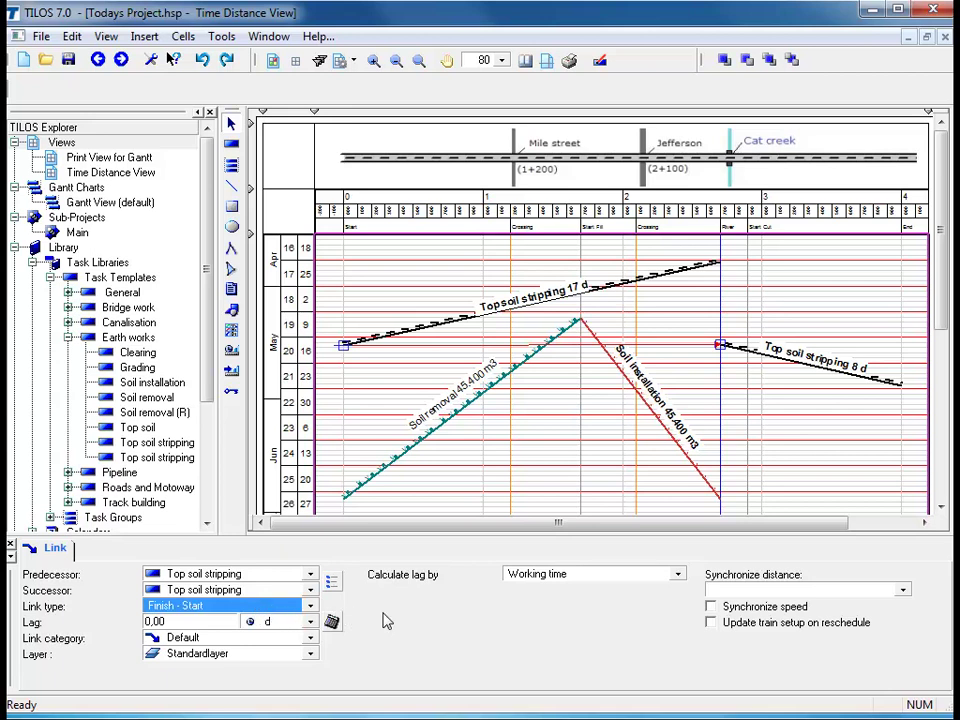
left_click(476, 458)
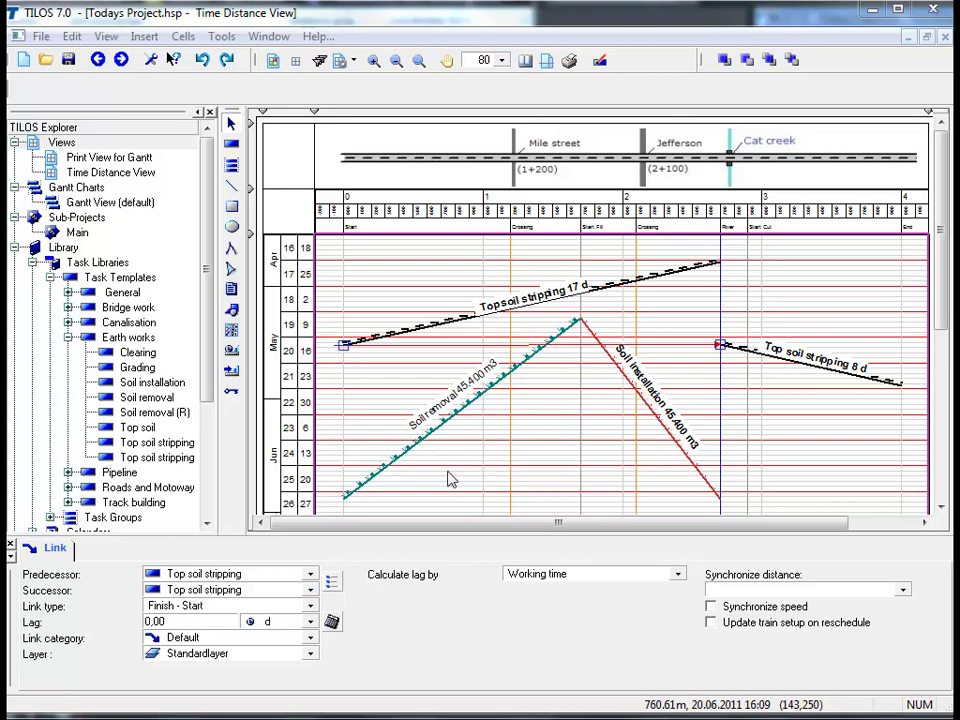
left_click(312, 607)
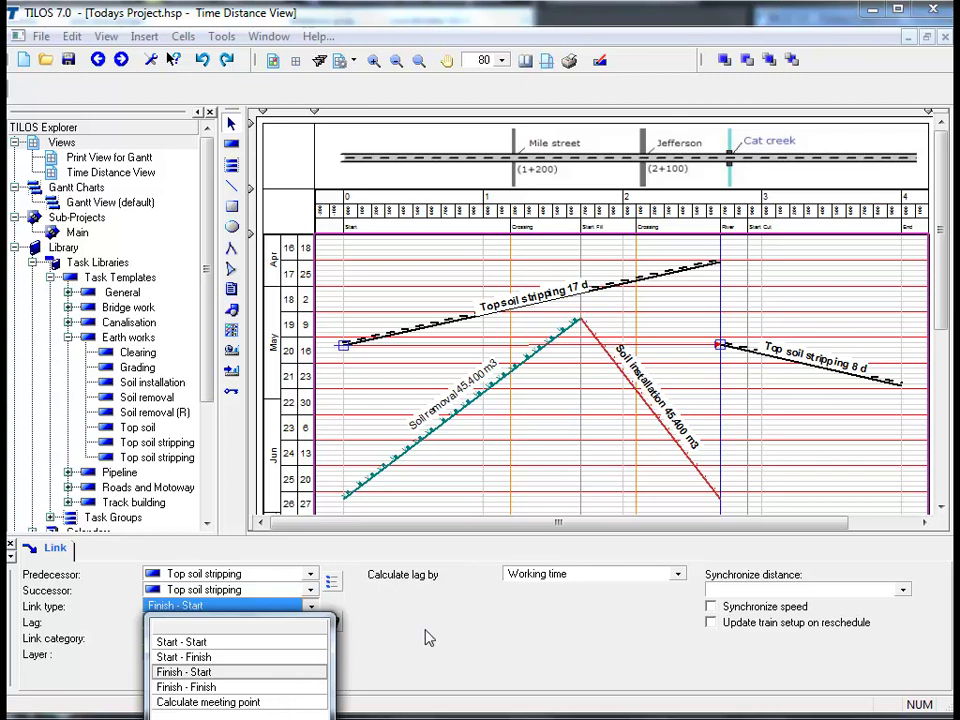
left_click(680, 579)
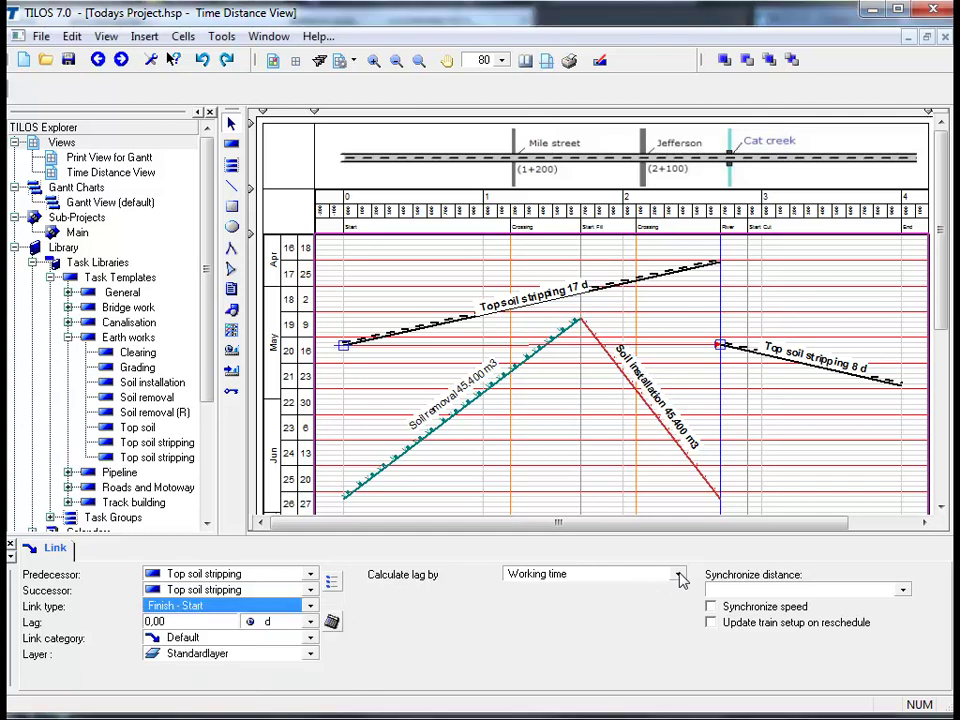
left_click(680, 576)
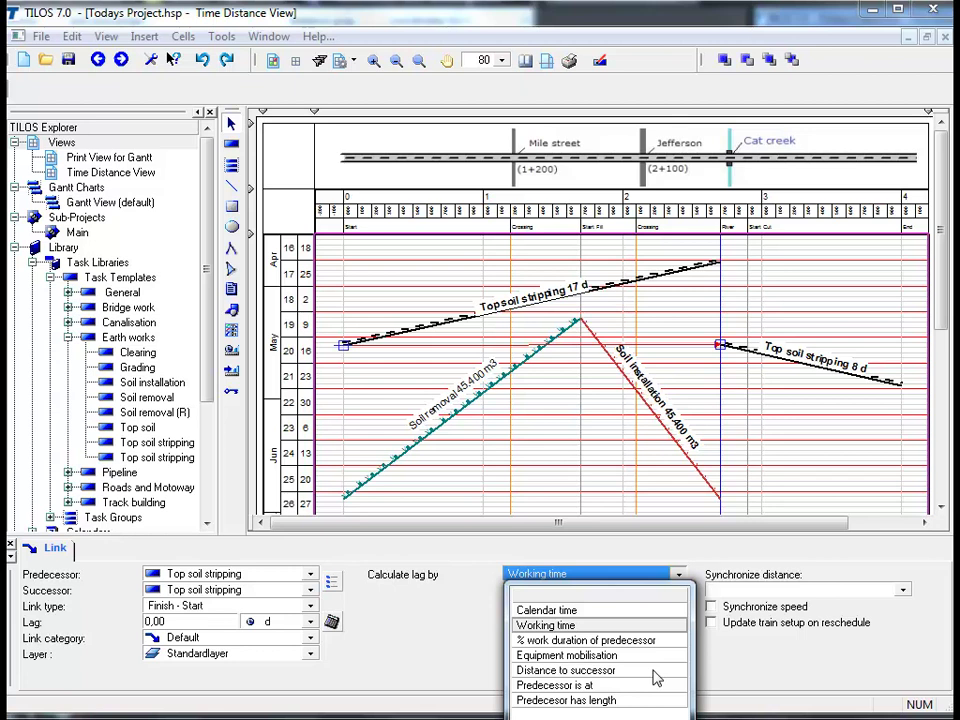
left_click(687, 560)
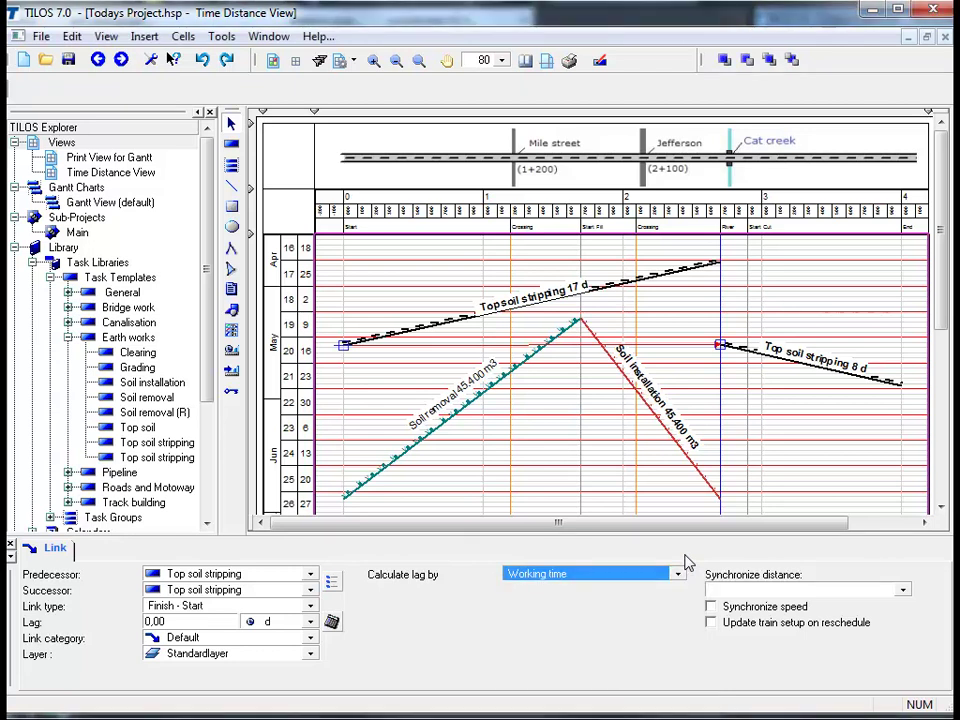
Select the 17-day Top soil stripping task together with Soil removal and link the unlinked tasks.
left_click(408, 375)
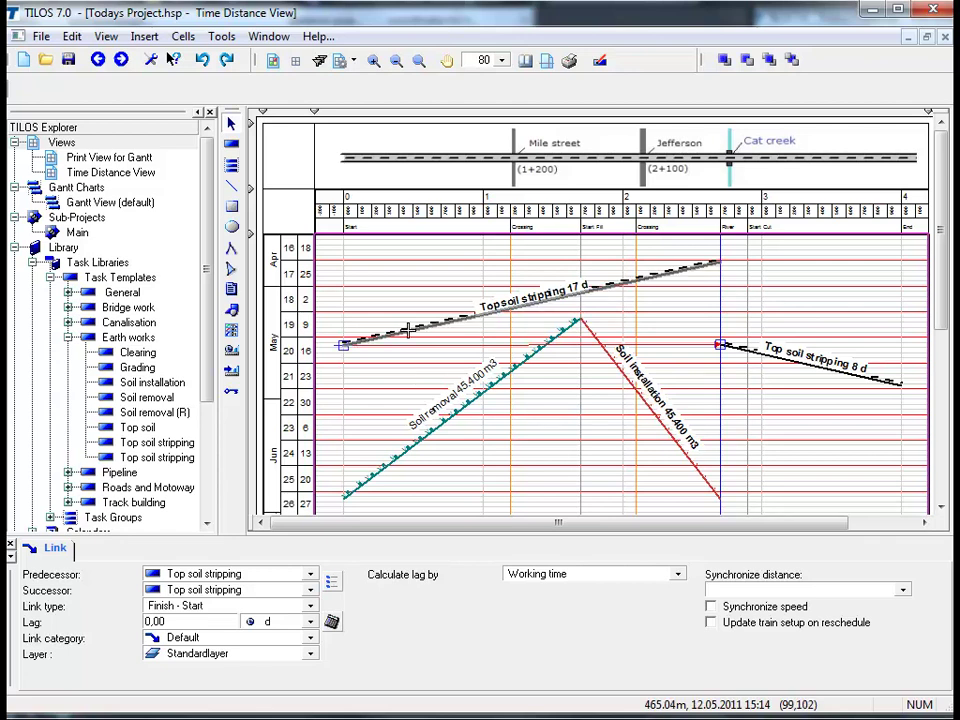
left_click(408, 330)
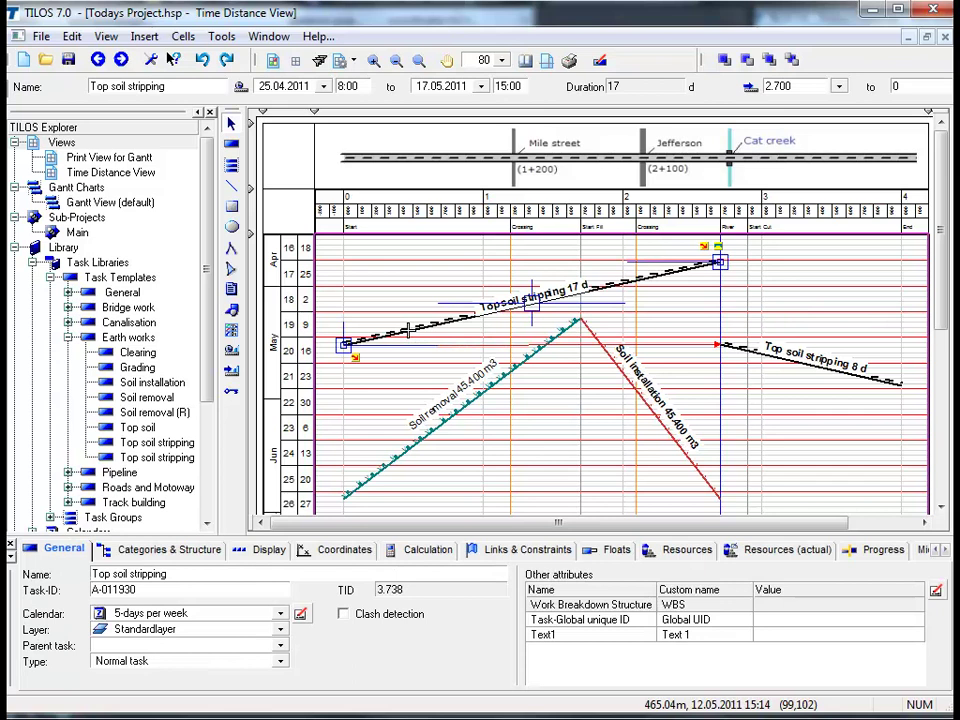
left_click(413, 443)
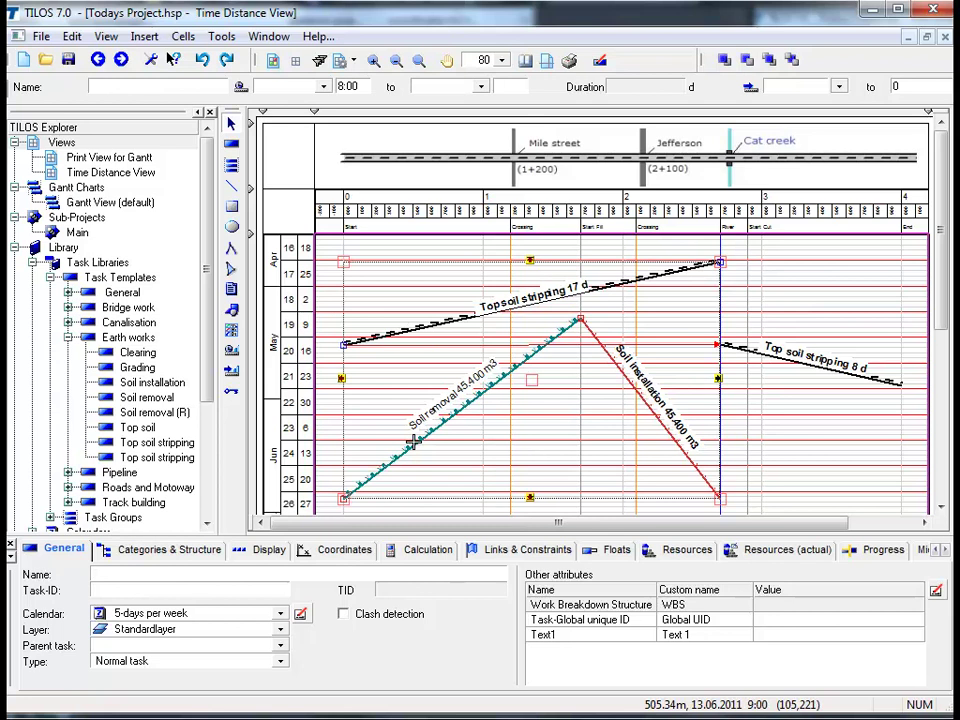
right_click(431, 377)
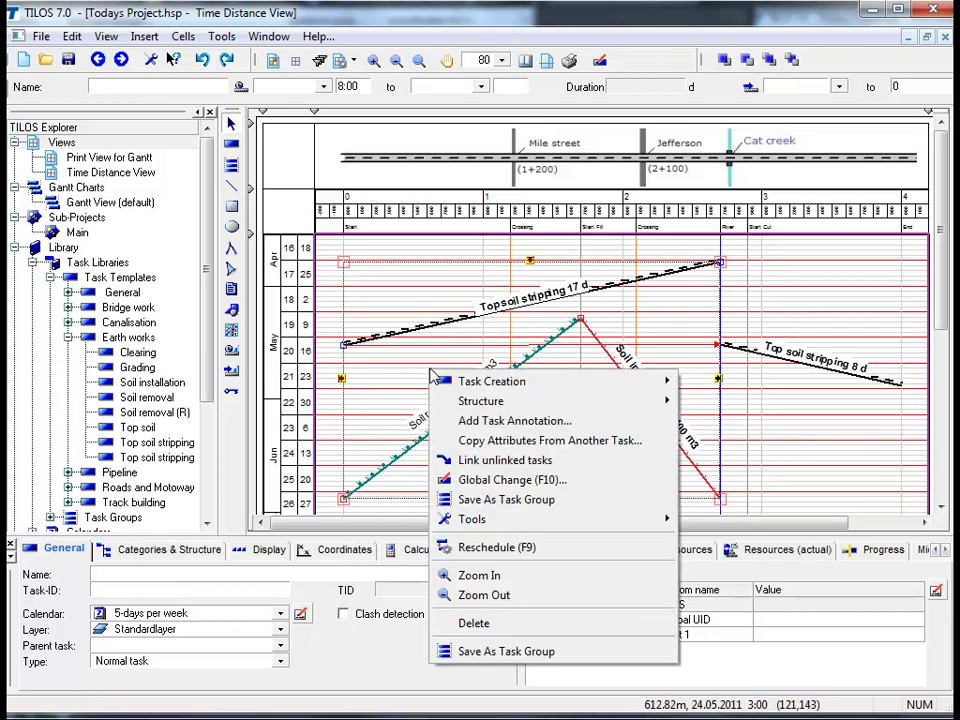
left_click(516, 464)
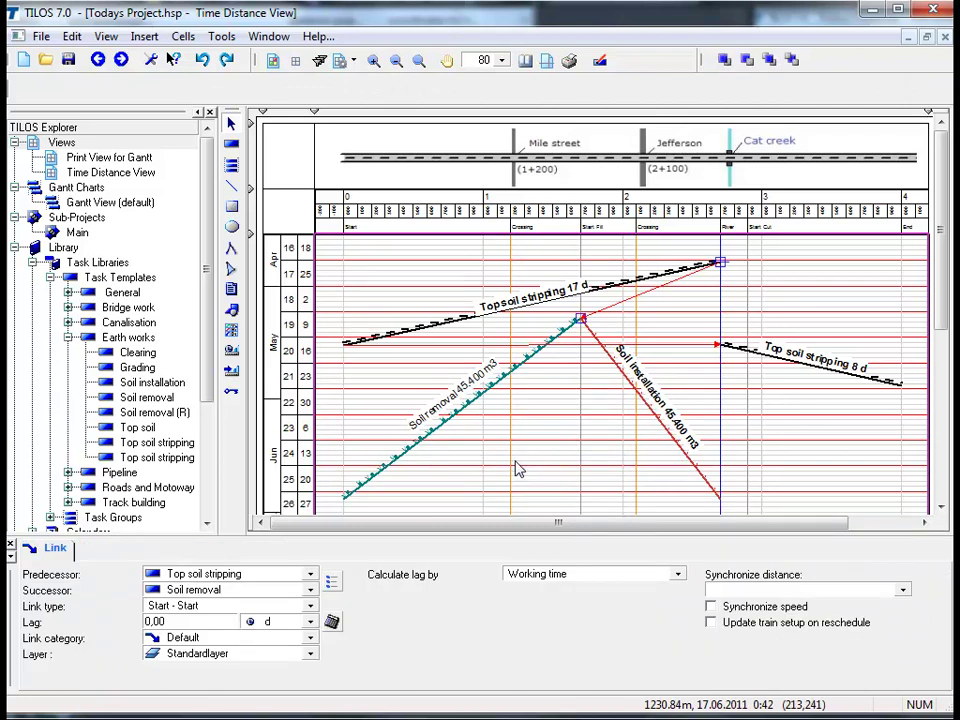
Calculate the lag of the Top soil stripping to Soil removal link by Distance to successor, with a distance lag of 250 m.
left_click(257, 607)
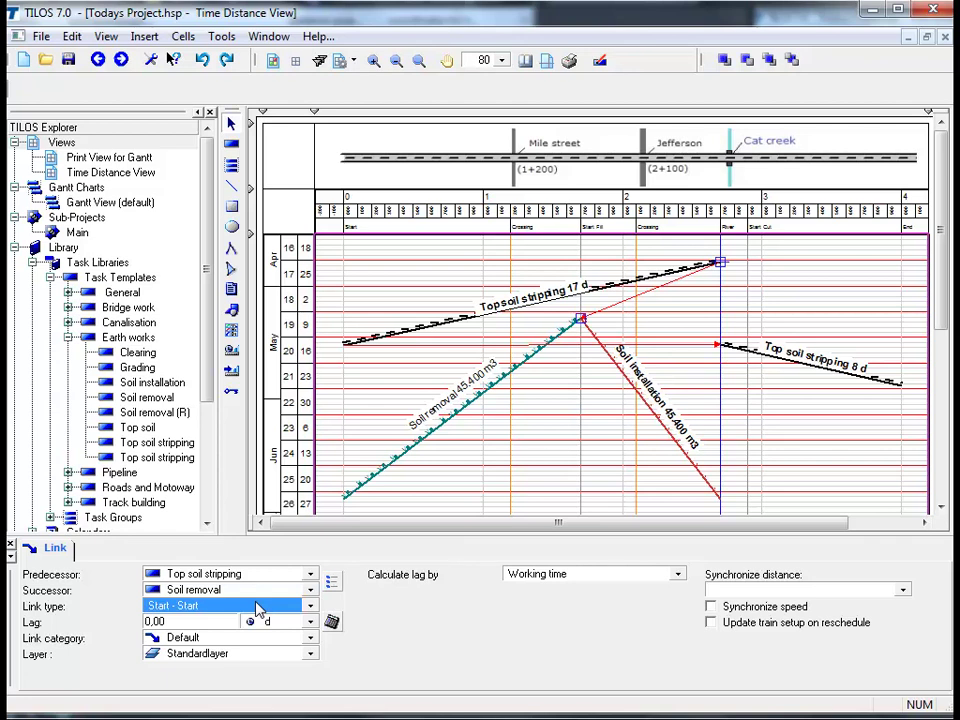
left_click(540, 435)
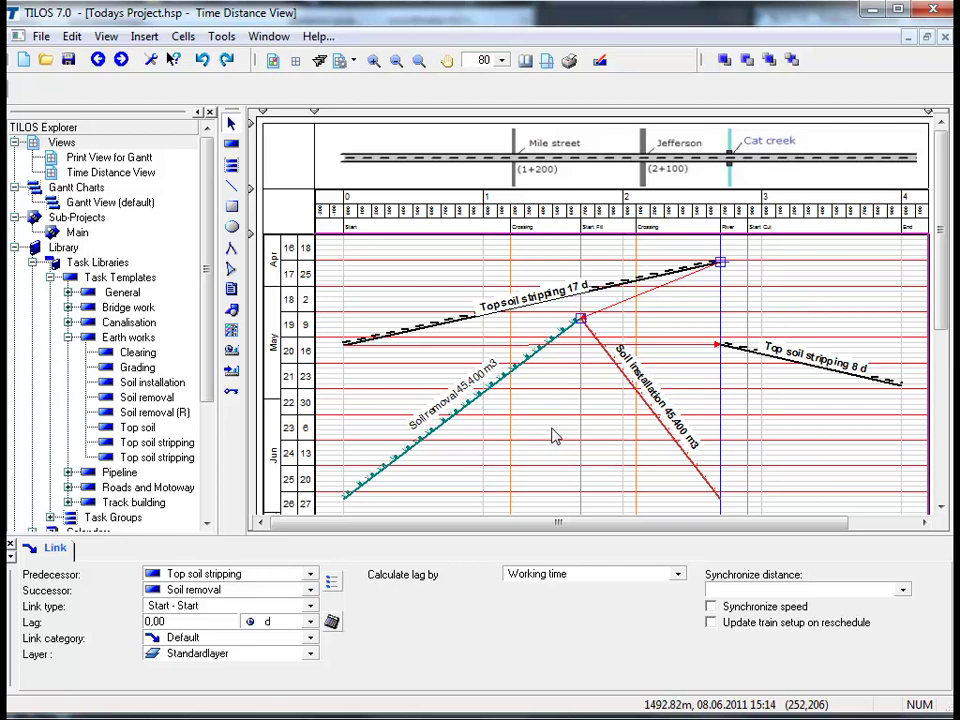
left_click(679, 575)
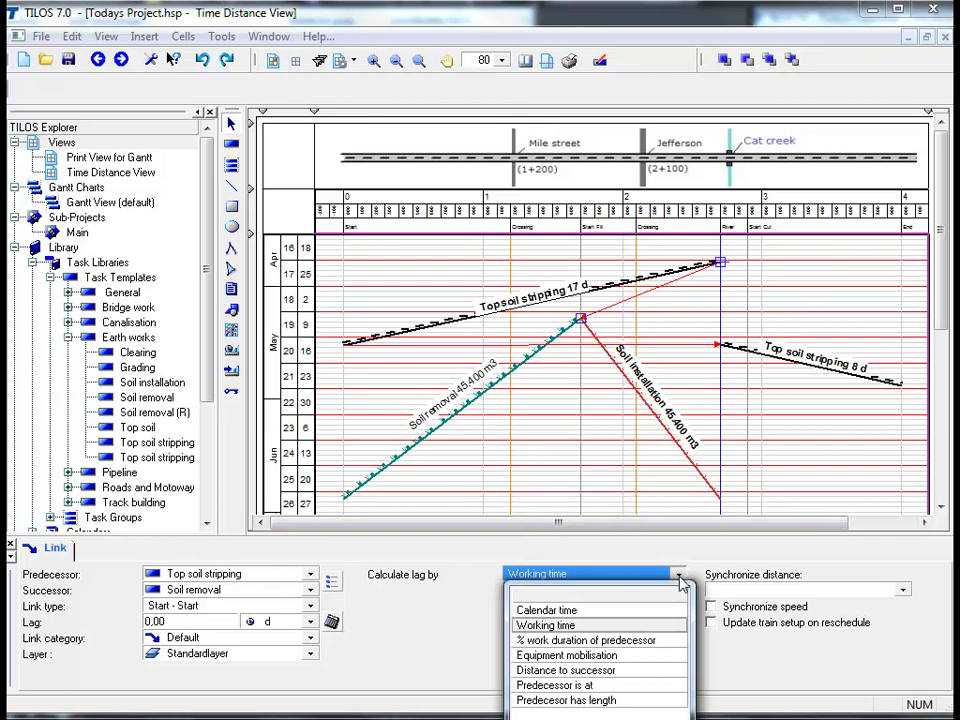
left_click(649, 671)
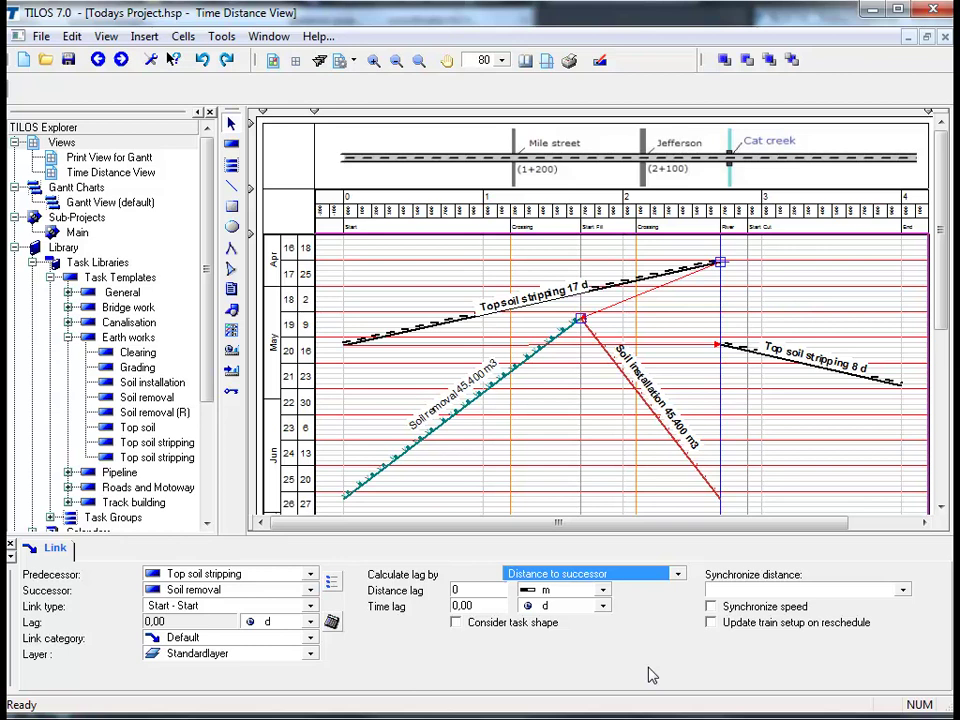
left_click(486, 591)
type("250")
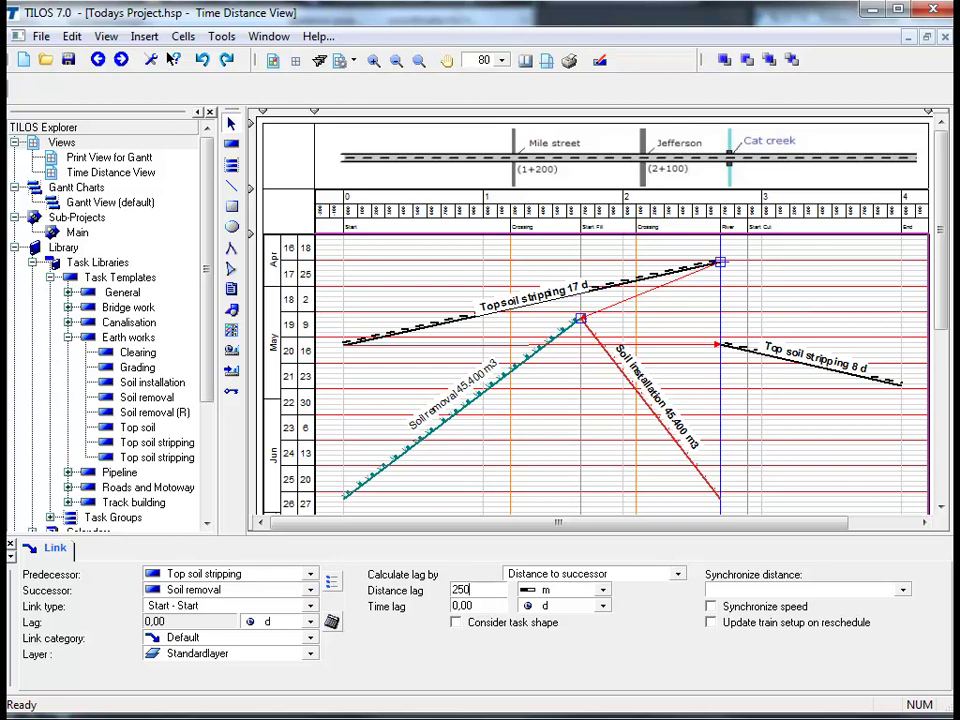
Reschedule the project and check the calculated lag of the Top soil stripping to Soil removal link.
left_click(546, 450)
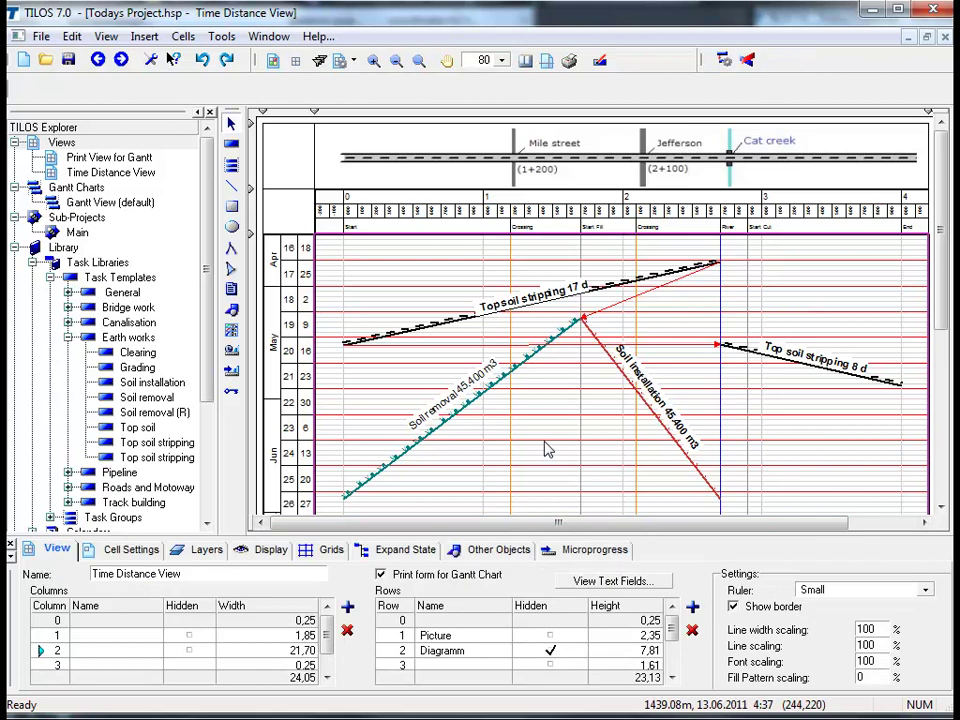
right_click(546, 450)
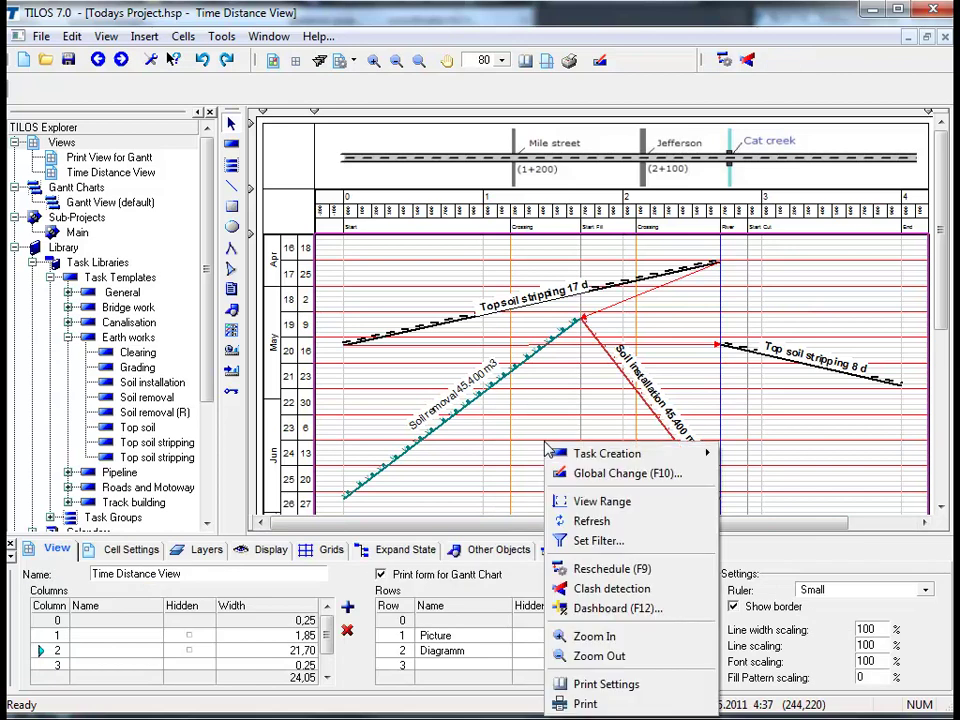
left_click(592, 569)
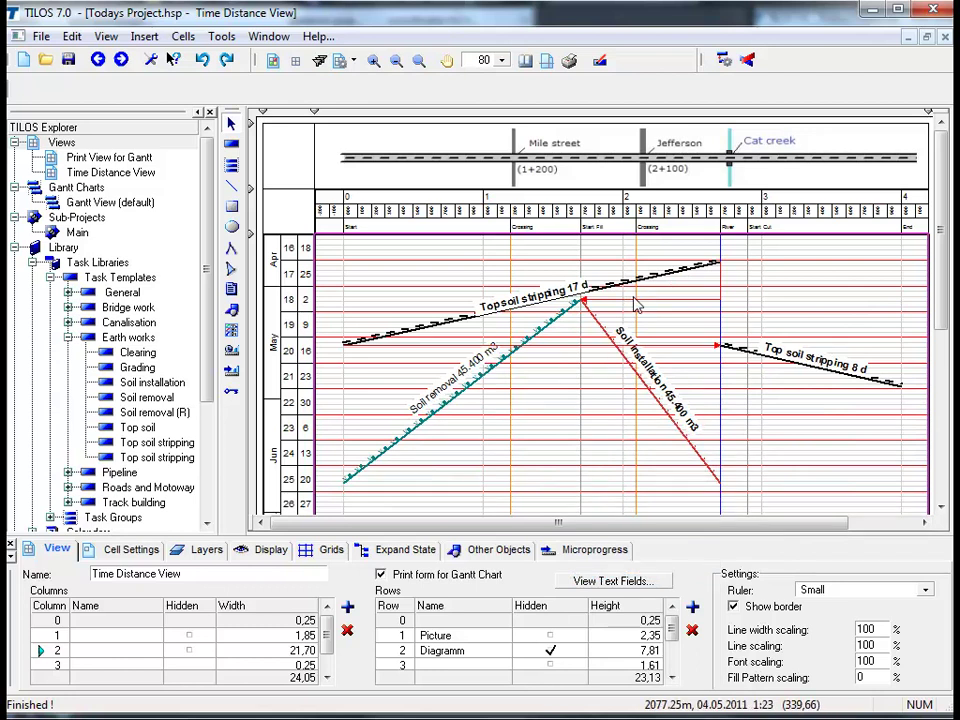
left_click(635, 303)
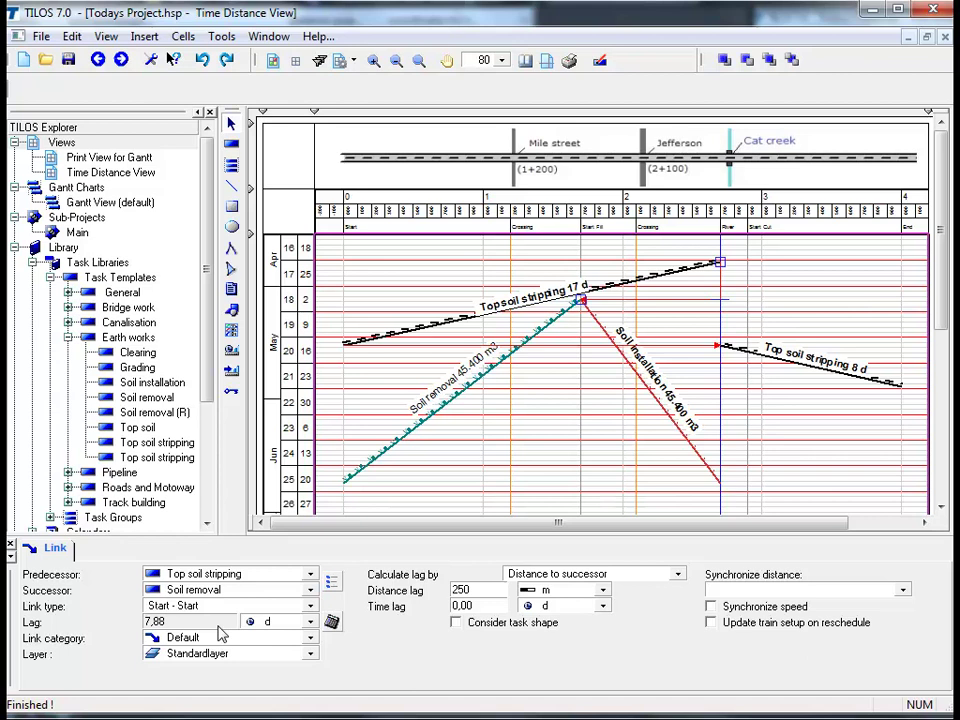
left_click(535, 450)
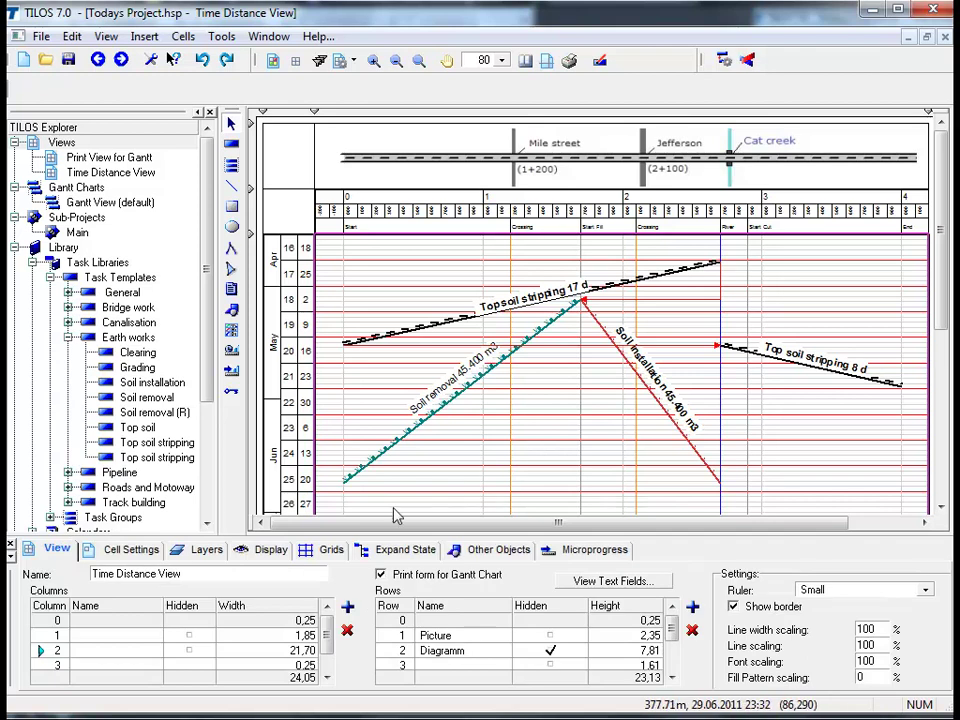
Show the total float, free float and critical path in the time-distance view.
left_click(270, 556)
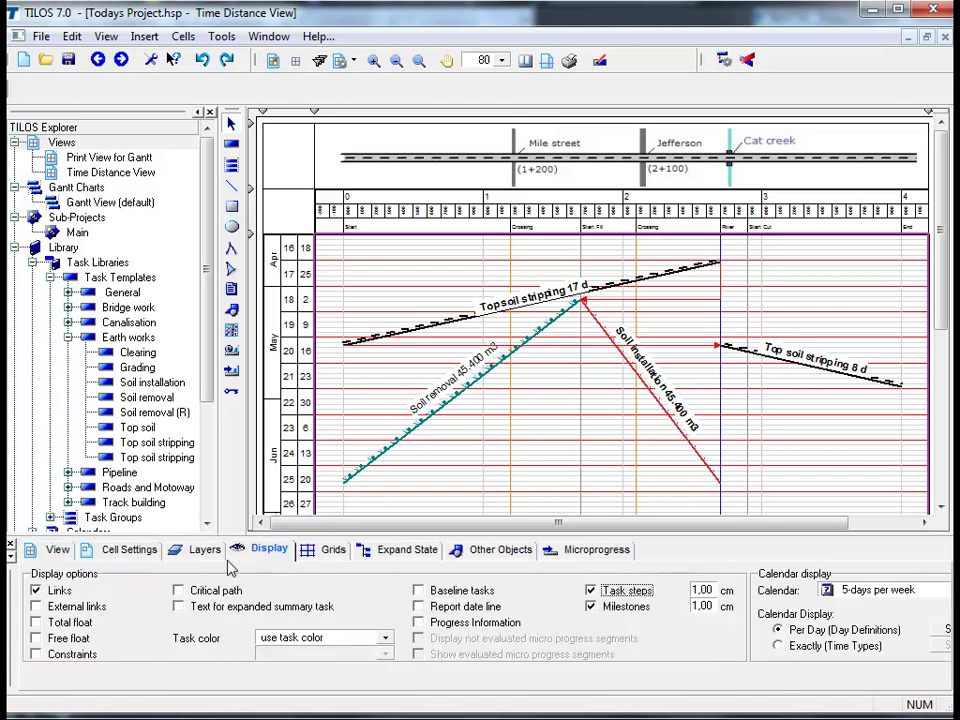
left_click(36, 622)
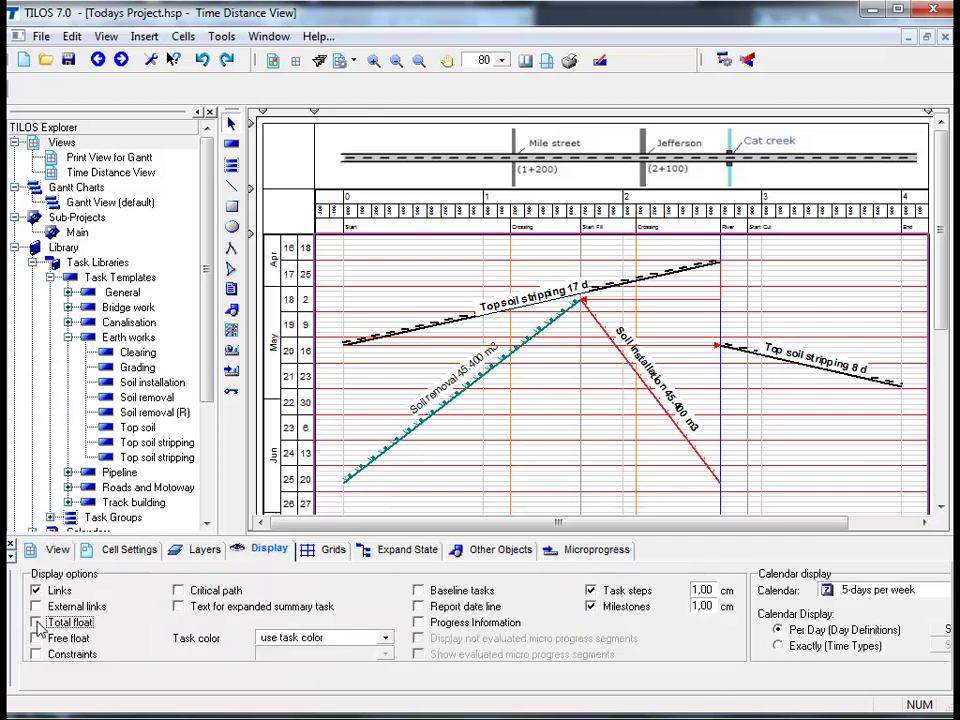
left_click(36, 638)
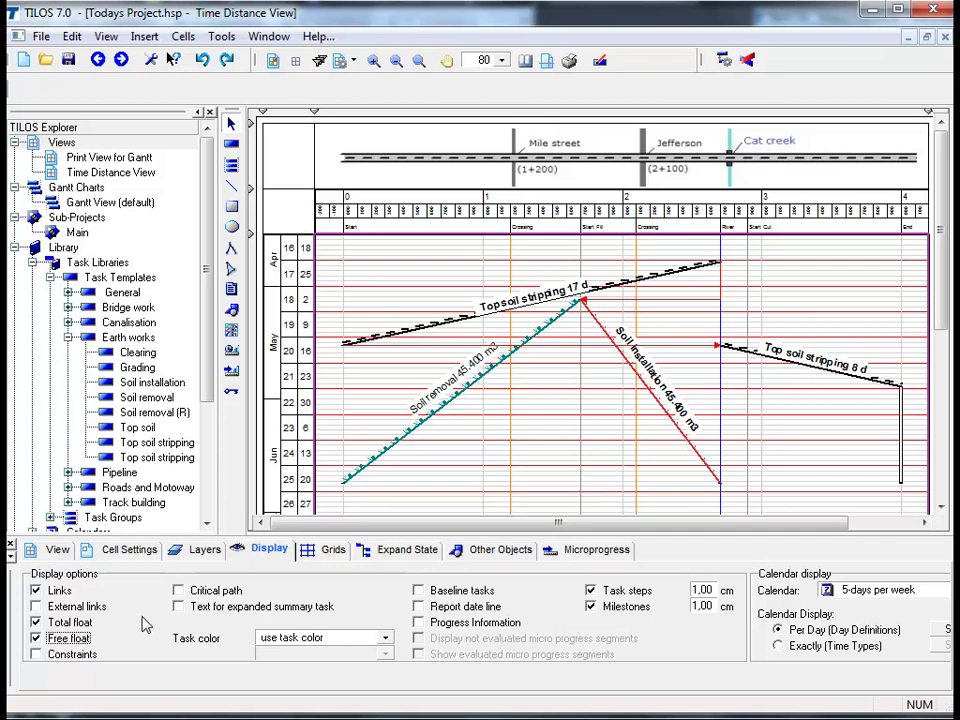
left_click(178, 591)
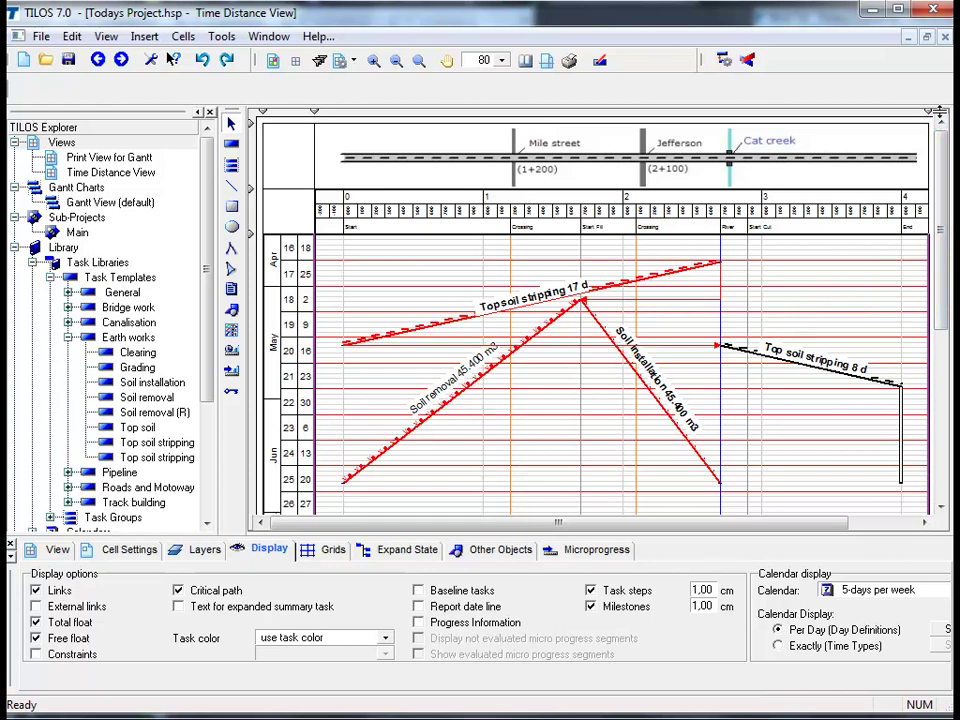
Split the time-distance view below the distance ruler and show the period from late June onward in the lower pane.
left_click_drag(938, 113, 941, 232)
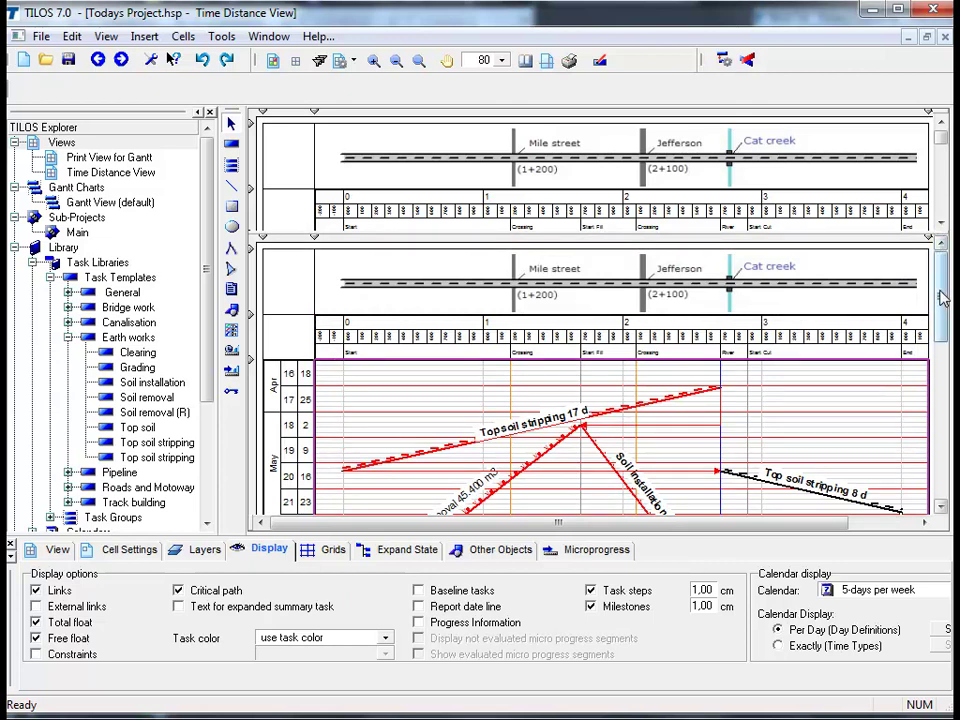
left_click_drag(940, 297, 940, 404)
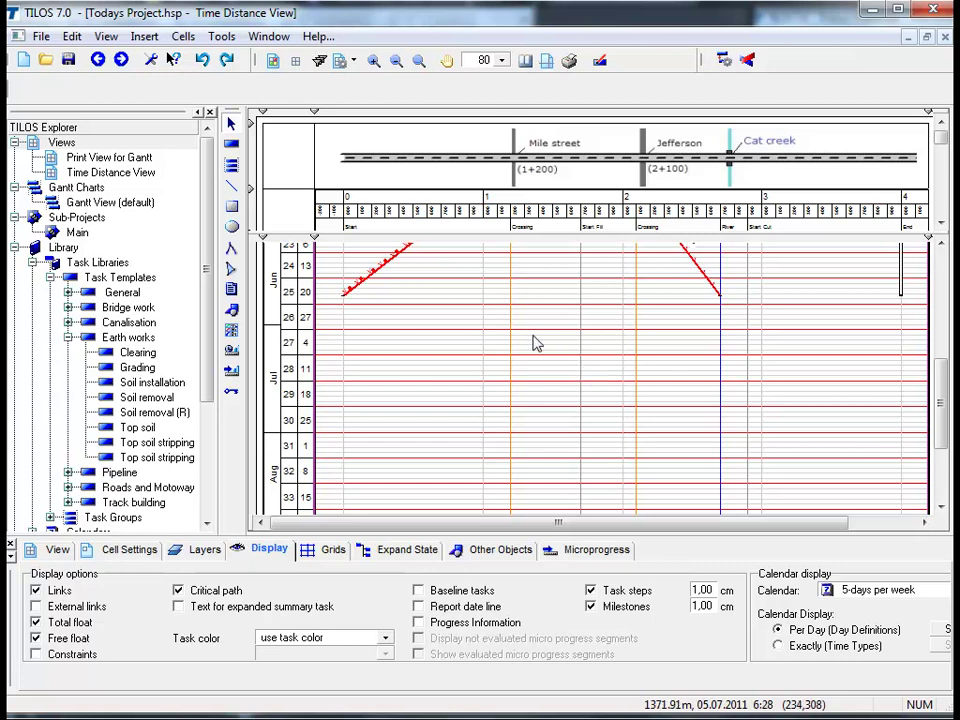
Insert the Canalisation task group by coordinates from 2,700 to 1,200 m, starting 30.06.2011, and reschedule the project.
left_click(232, 170)
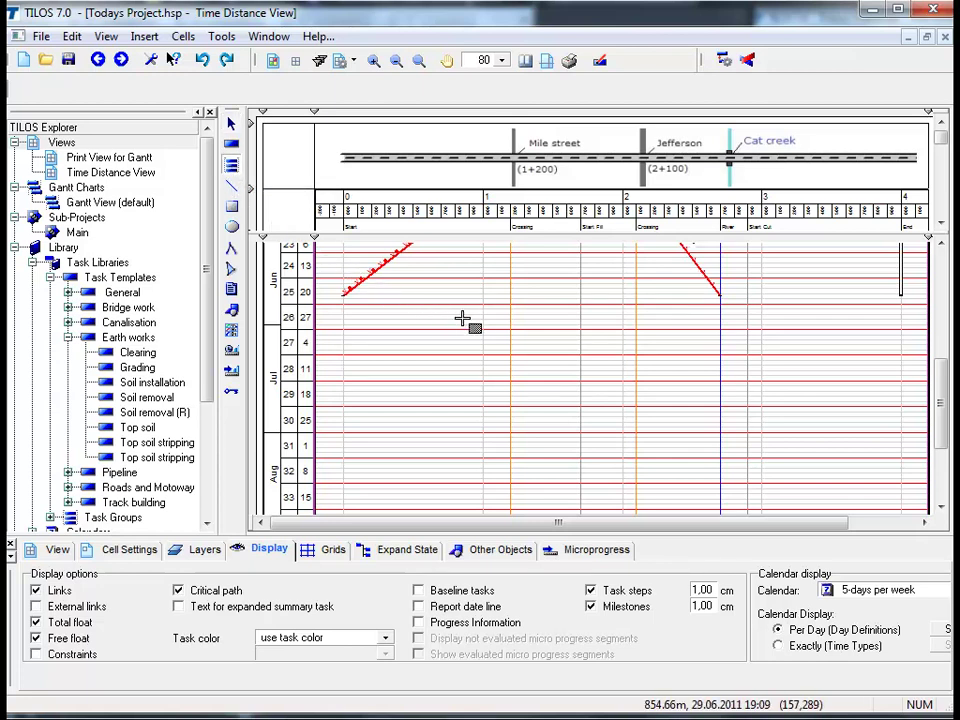
left_click_drag(462, 319, 698, 406)
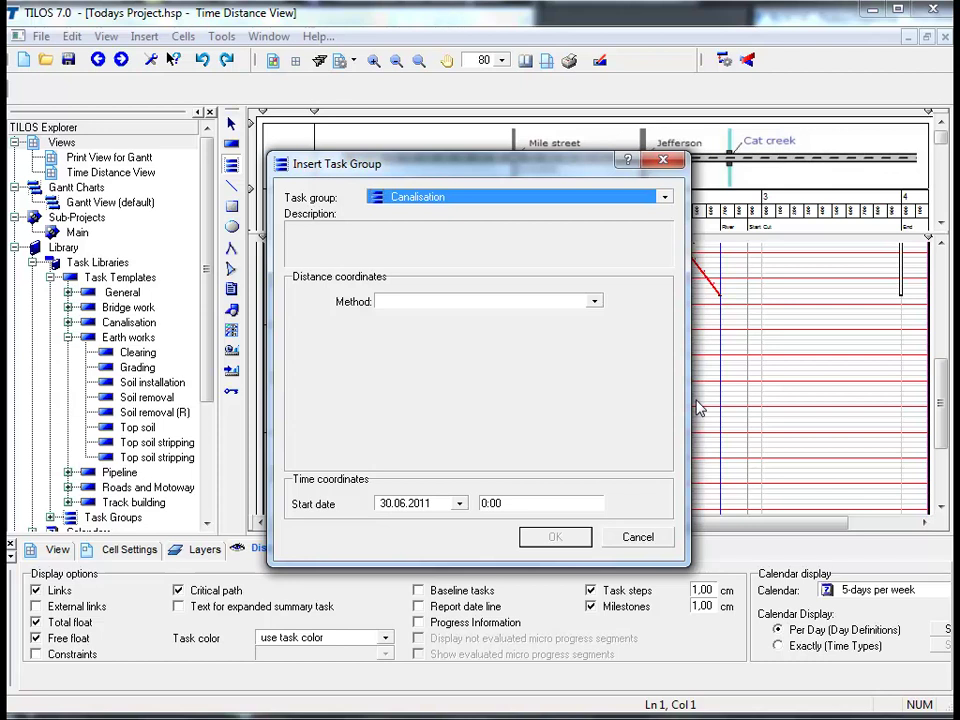
left_click(594, 304)
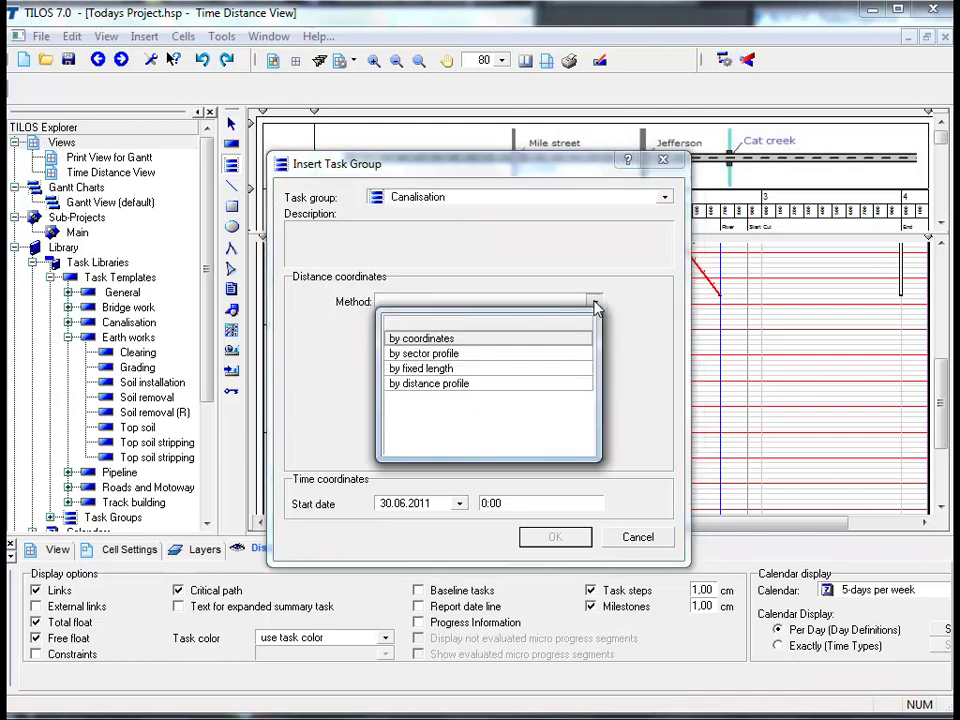
left_click(557, 341)
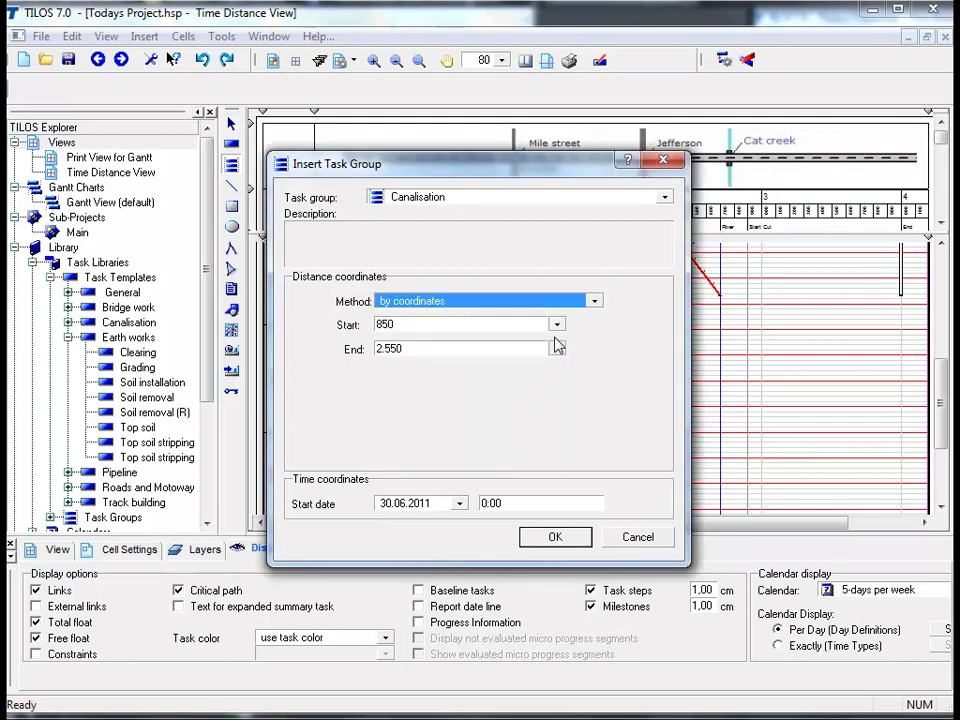
double_click(464, 326)
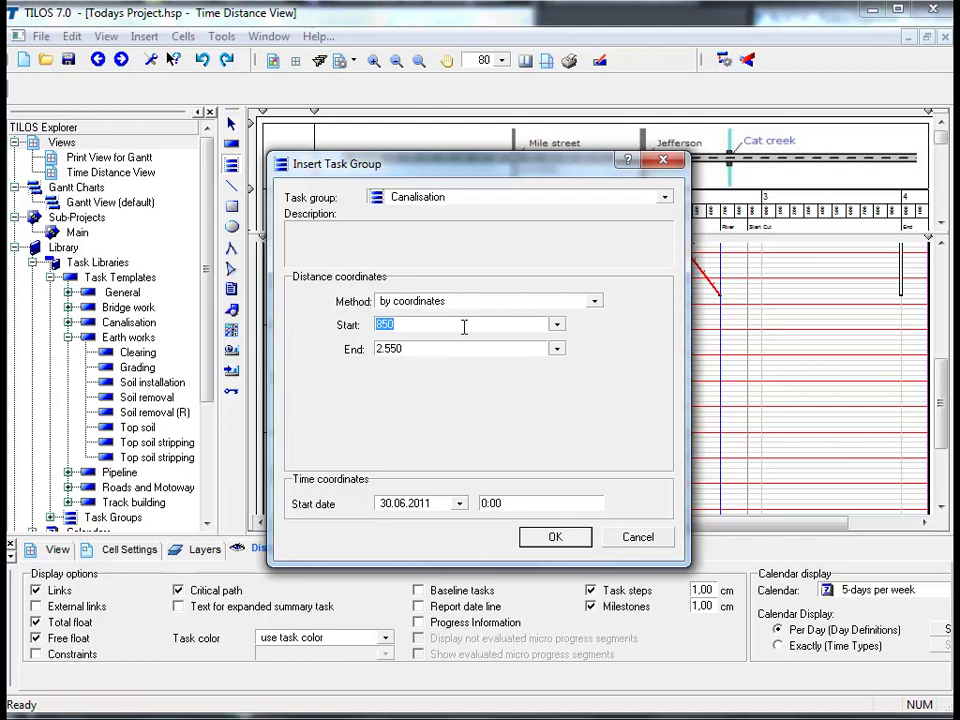
type("700")
key("Tab")
left_click(463, 349)
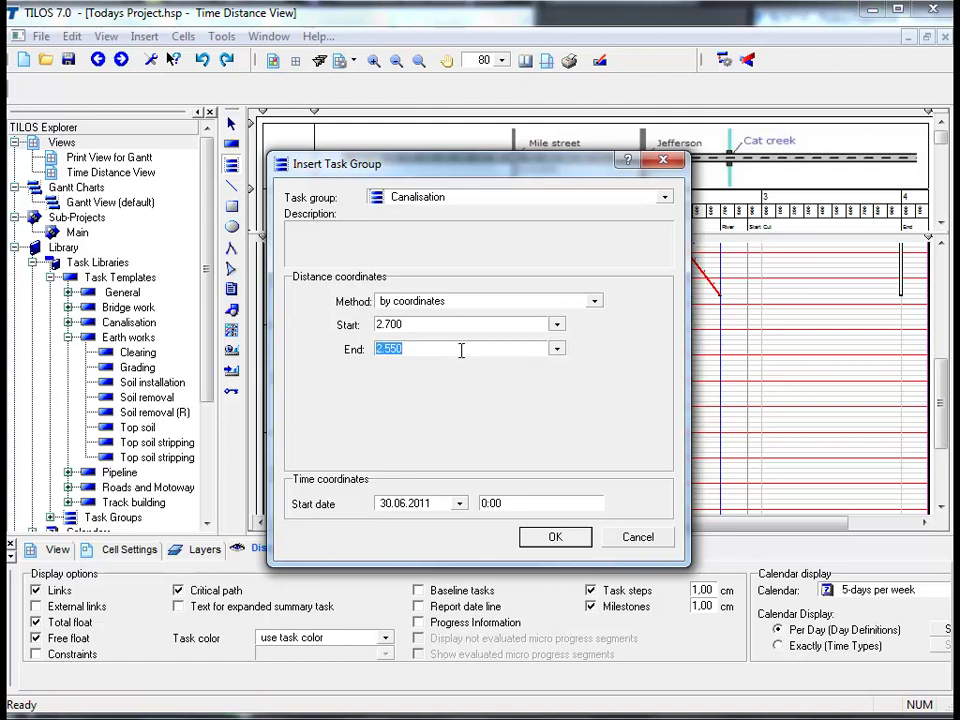
type("1200")
left_click(551, 536)
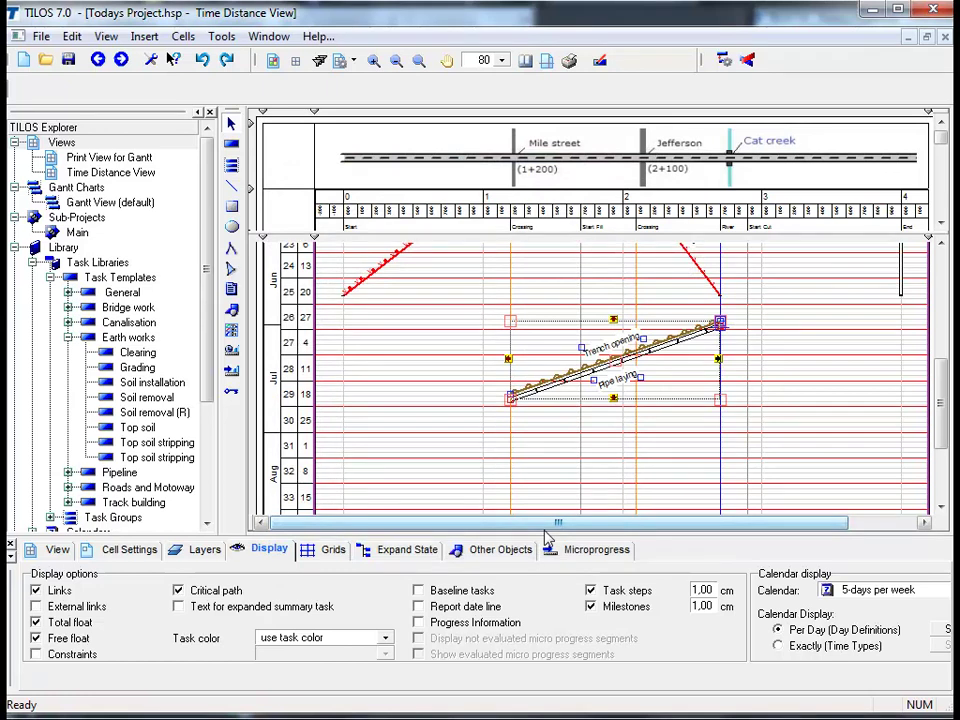
left_click(477, 366)
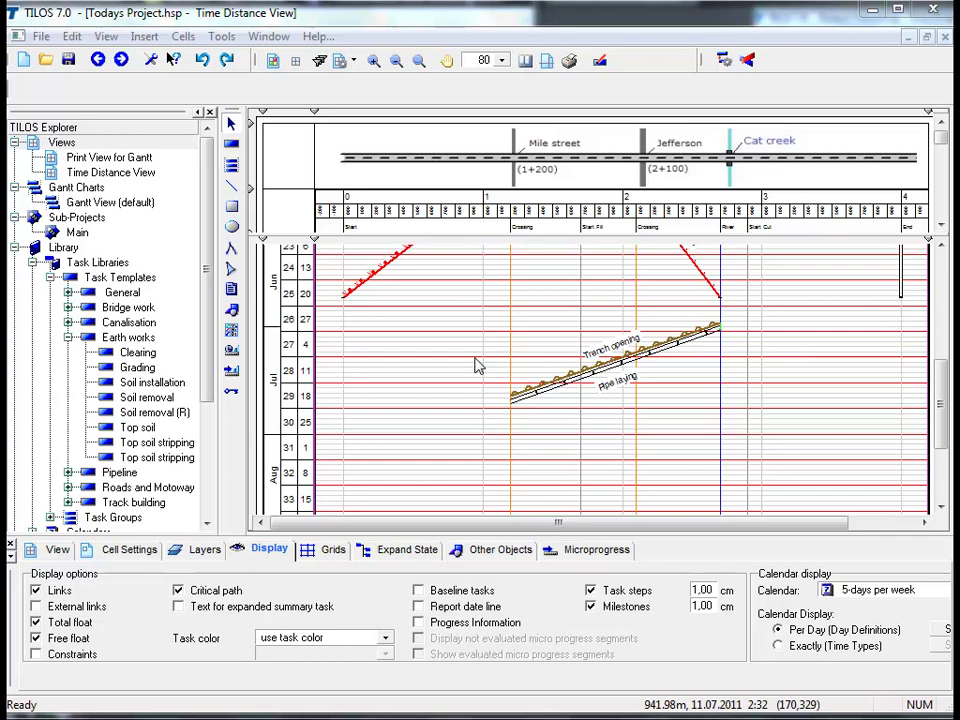
left_click(722, 60)
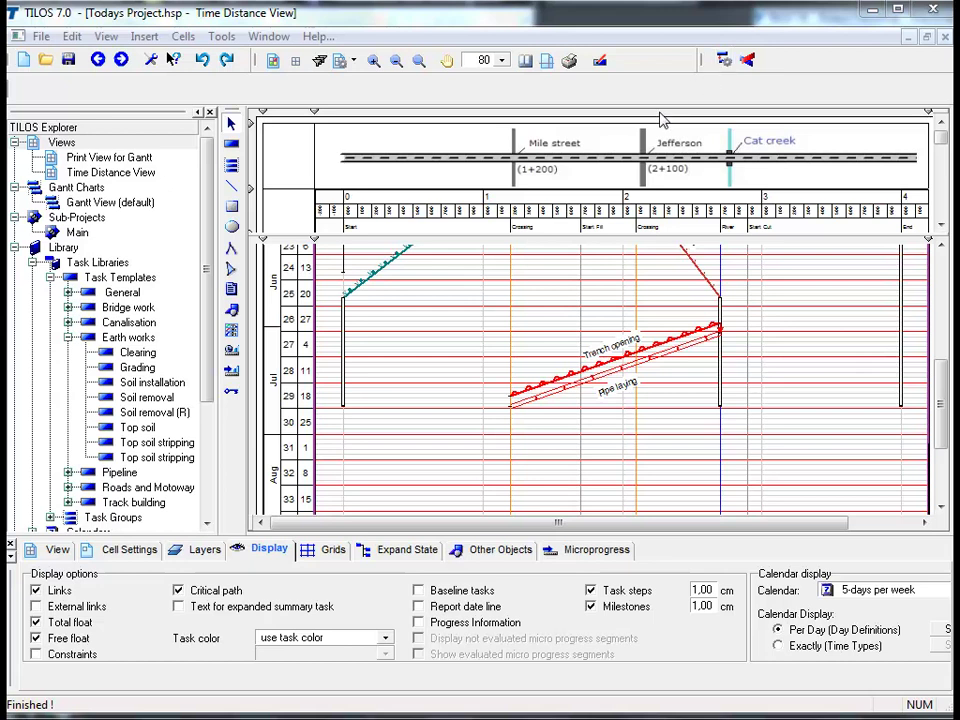
Link the finish of Soil removal to the start of Trench opening and reschedule the project.
left_click(368, 281)
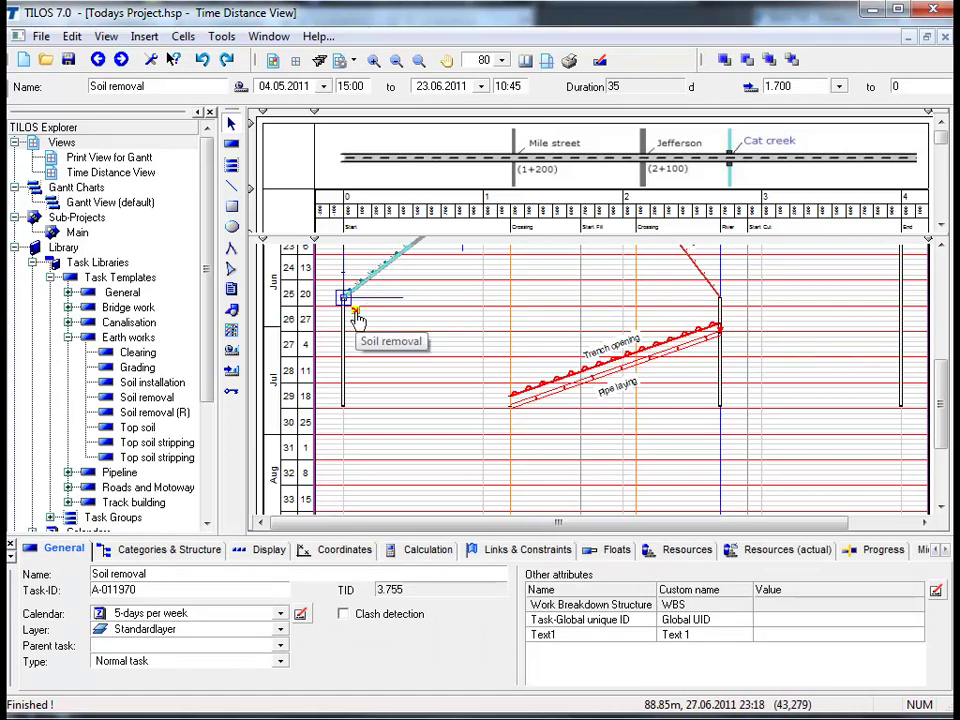
left_click(356, 313)
left_click_drag(358, 319, 720, 318)
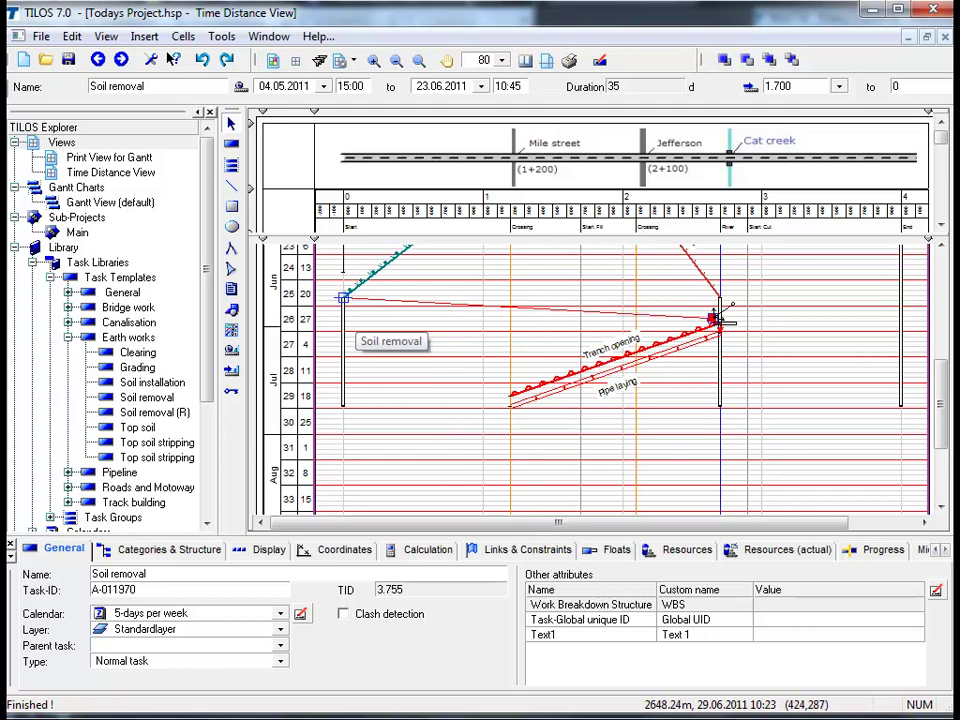
left_click_drag(720, 318, 719, 321)
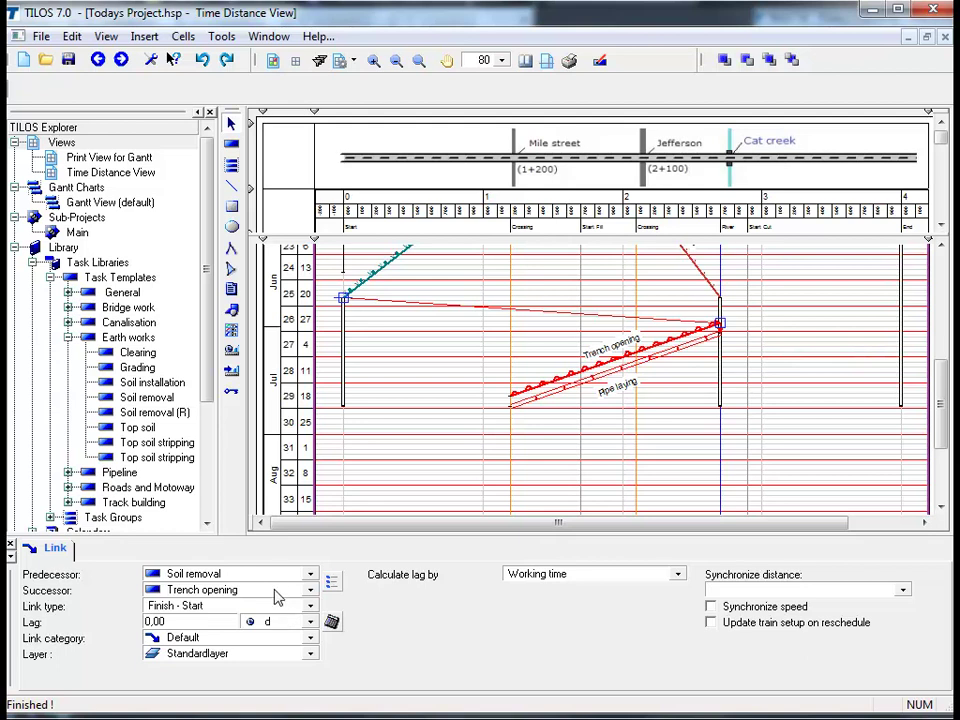
left_click(484, 368)
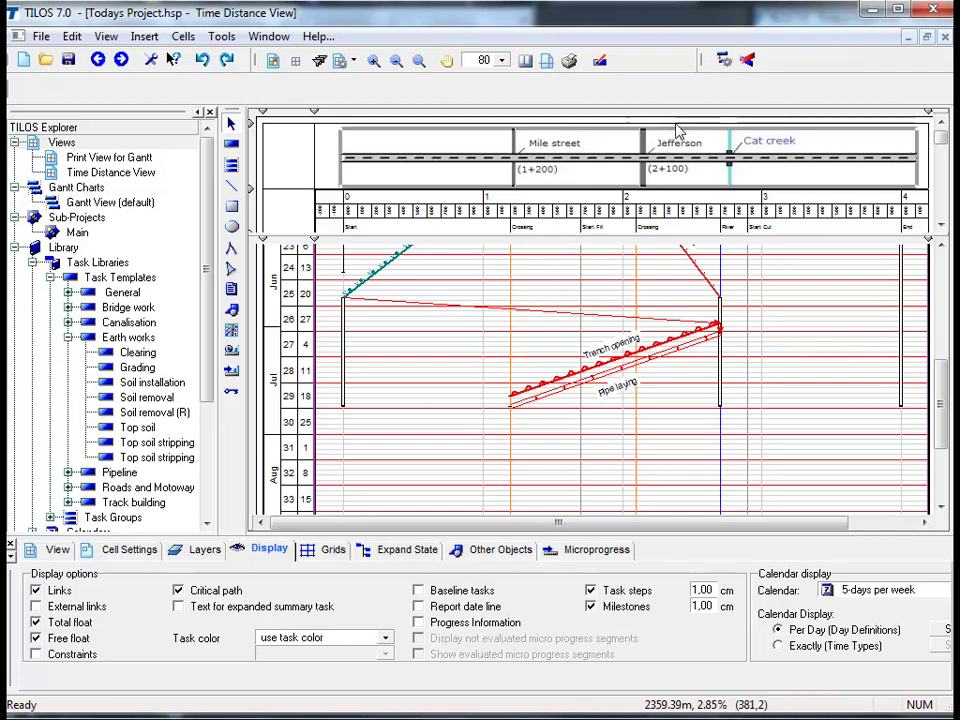
left_click(728, 66)
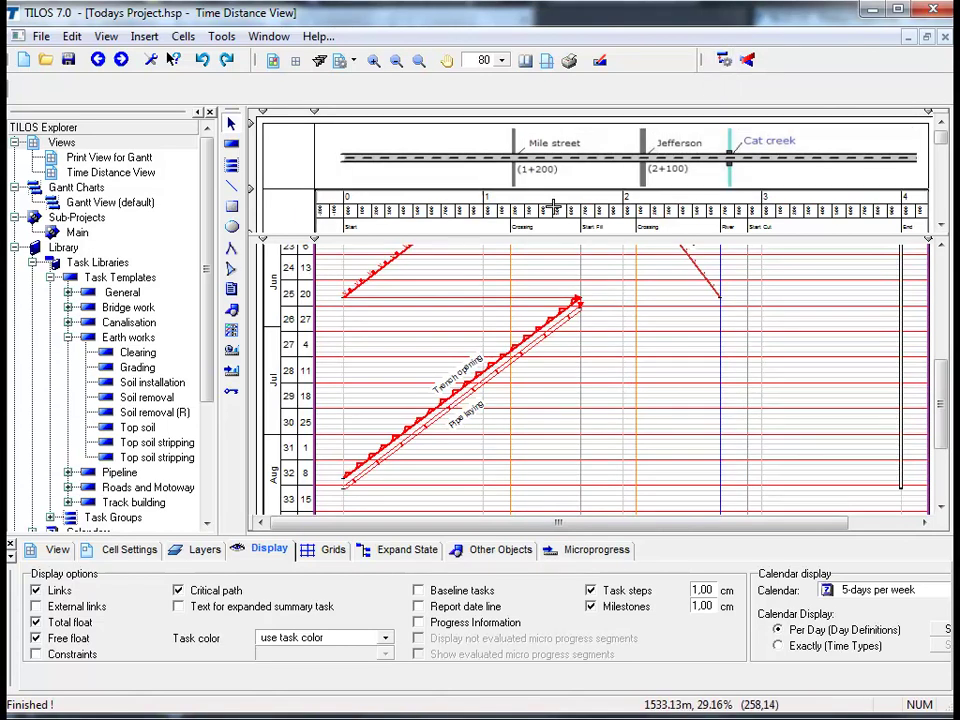
Check the synchronization options of the Soil removal link, set Trench opening's planned work rate to 15 m/h and reschedule the project.
left_click(494, 300)
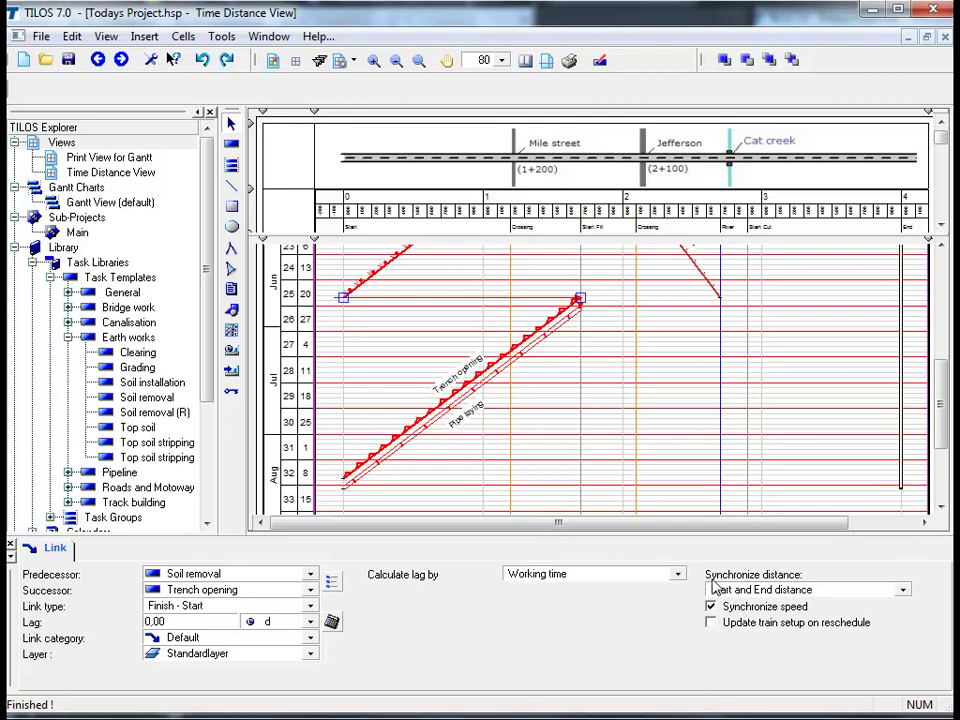
left_click(527, 336)
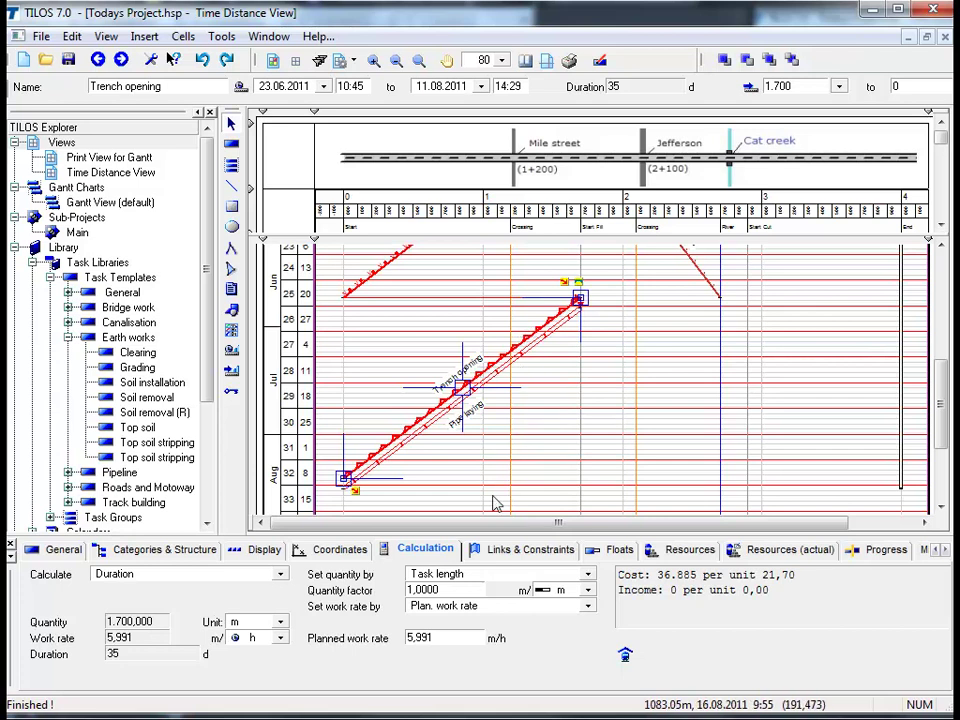
left_click(451, 638)
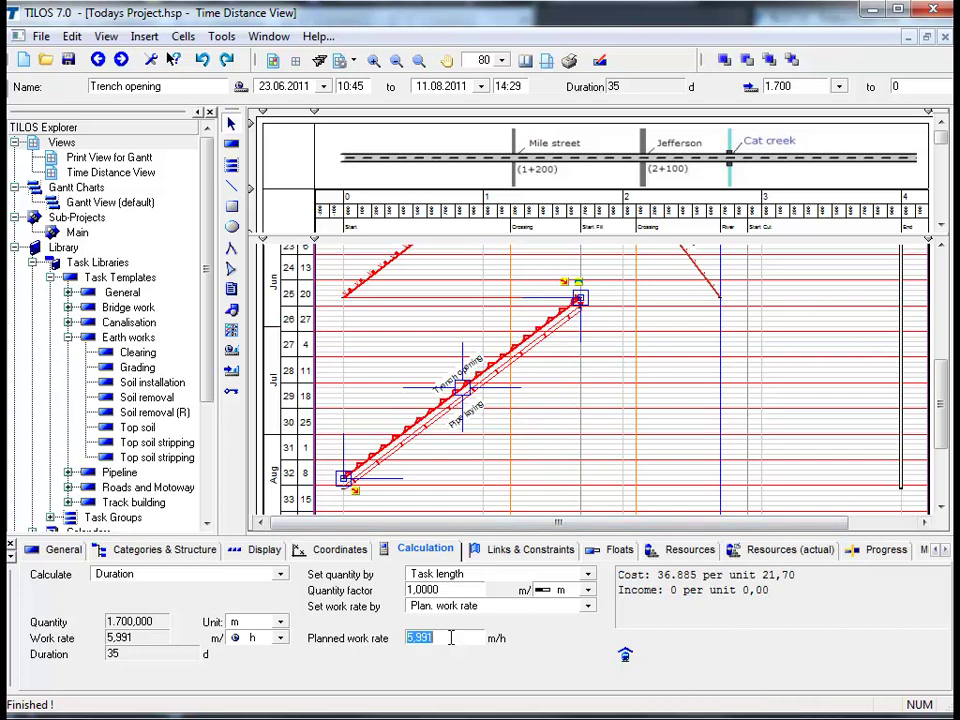
type("15")
left_click(546, 495)
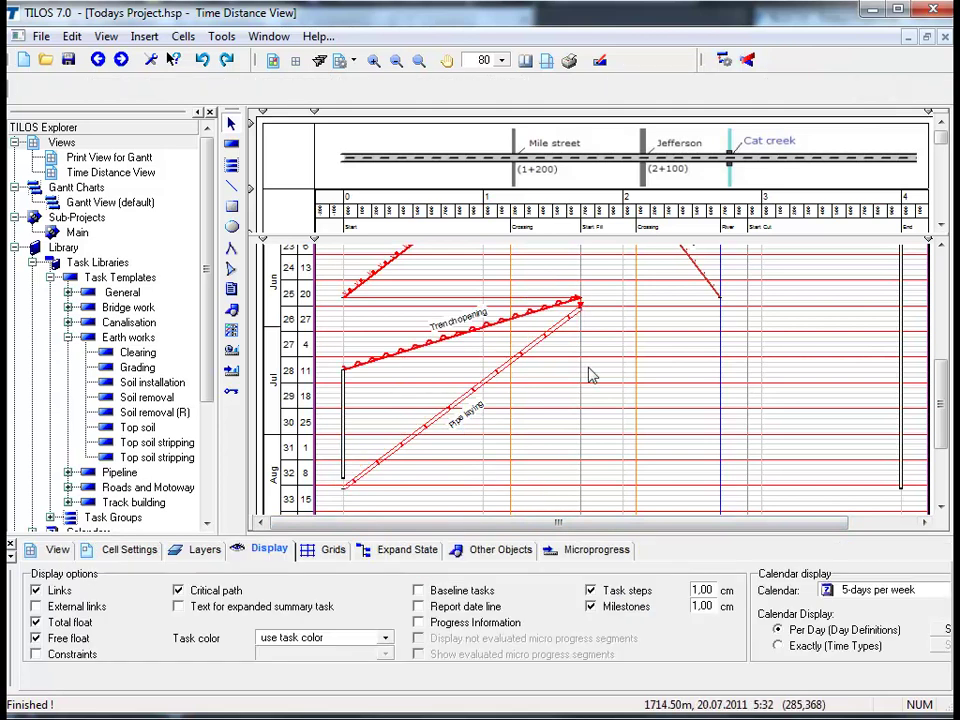
left_click(723, 62)
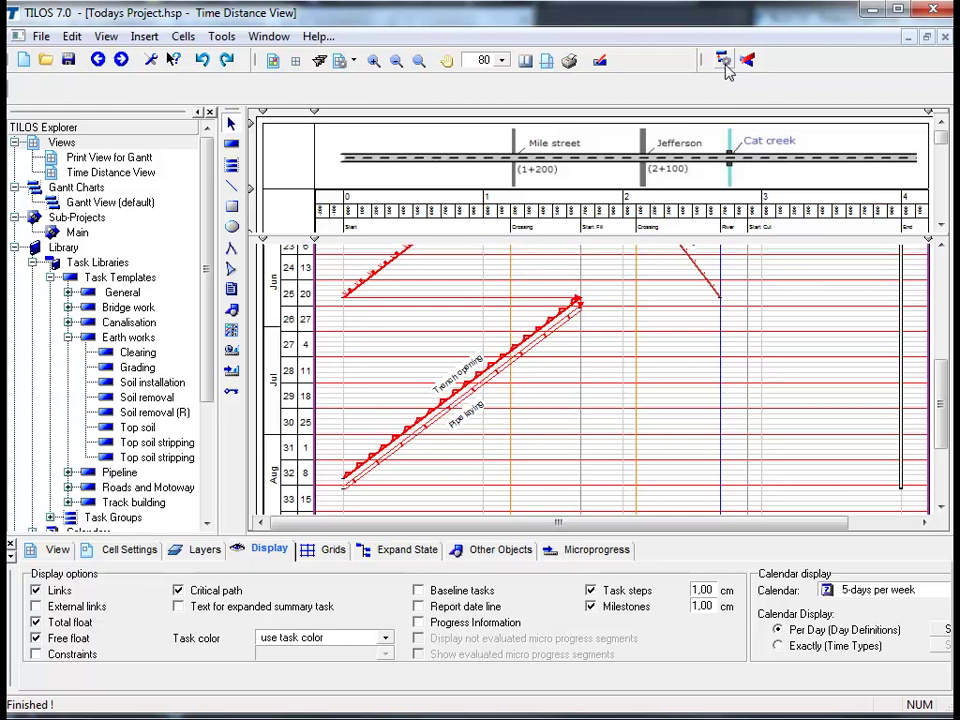
left_click(543, 440)
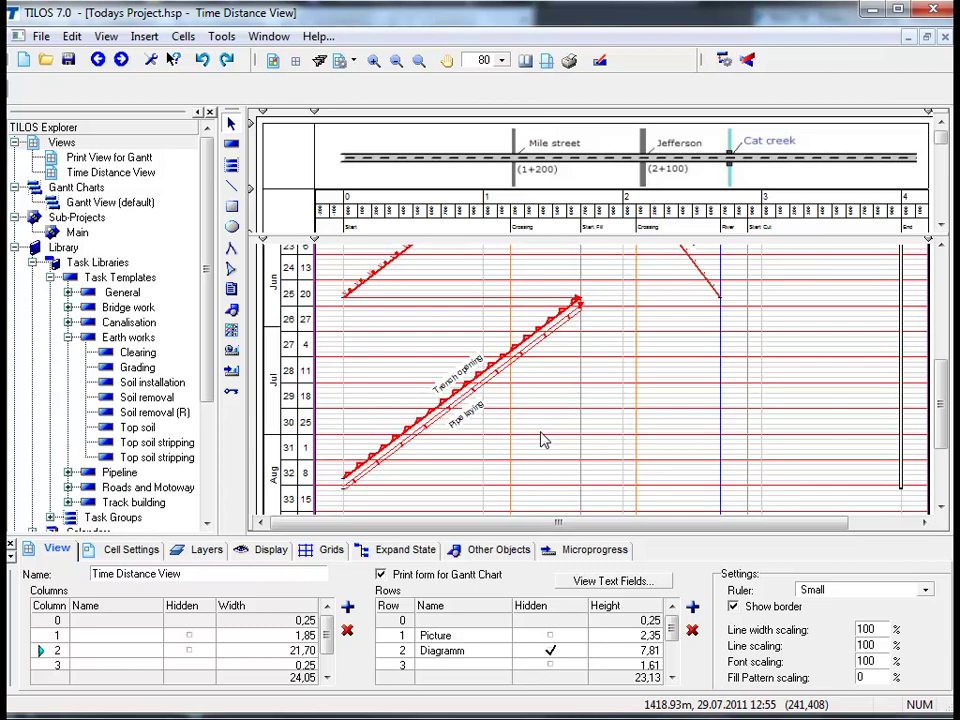
Copy the Trench opening and Pipe laying tasks to coordinates 4,000 to 2,700 m with a start date of 30.06.2011.
left_click(403, 428)
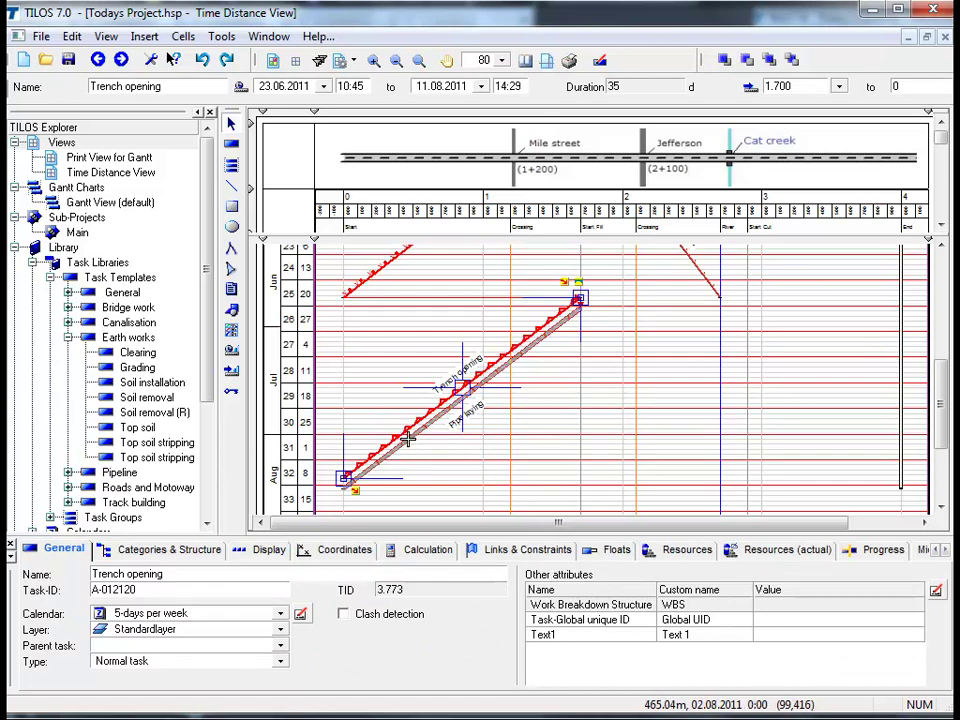
left_click(407, 438, "ctrl")
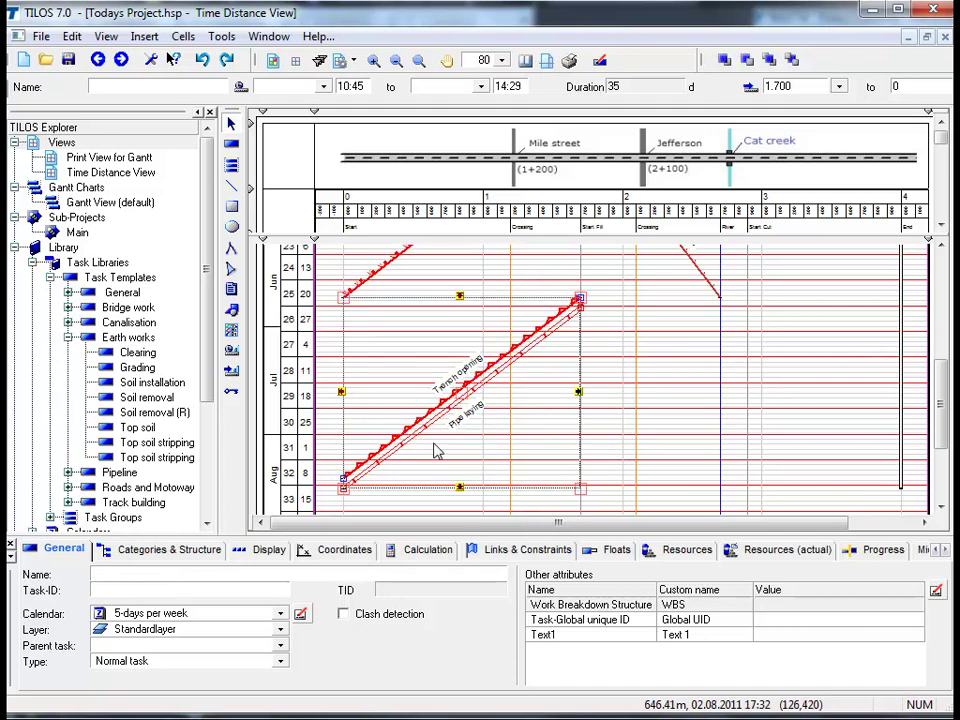
right_click(436, 451)
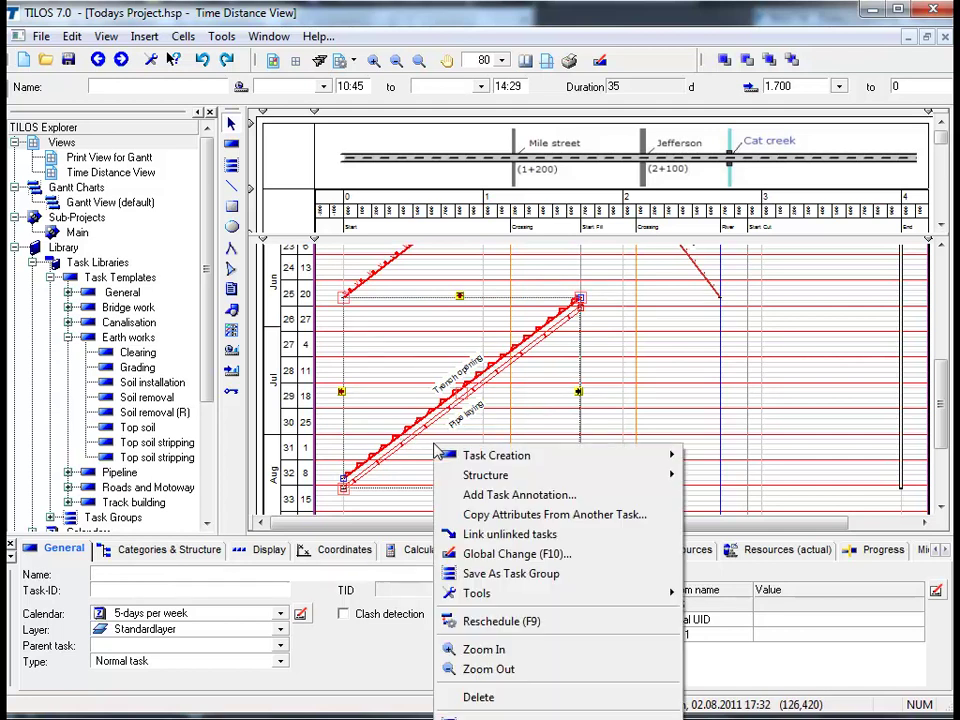
mouse_move(467, 455)
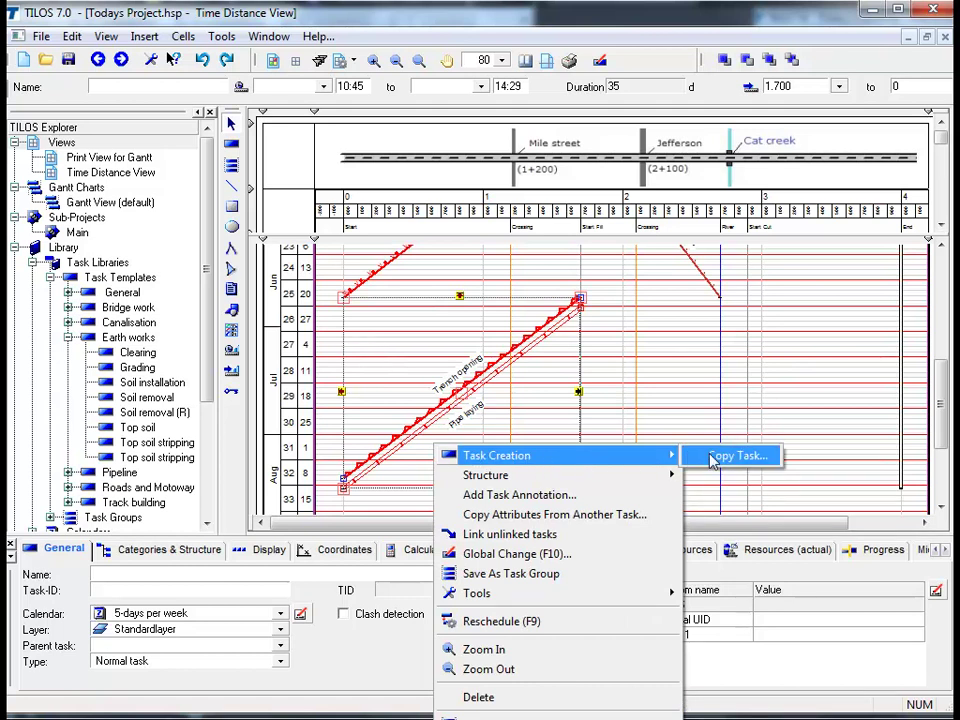
left_click(713, 458)
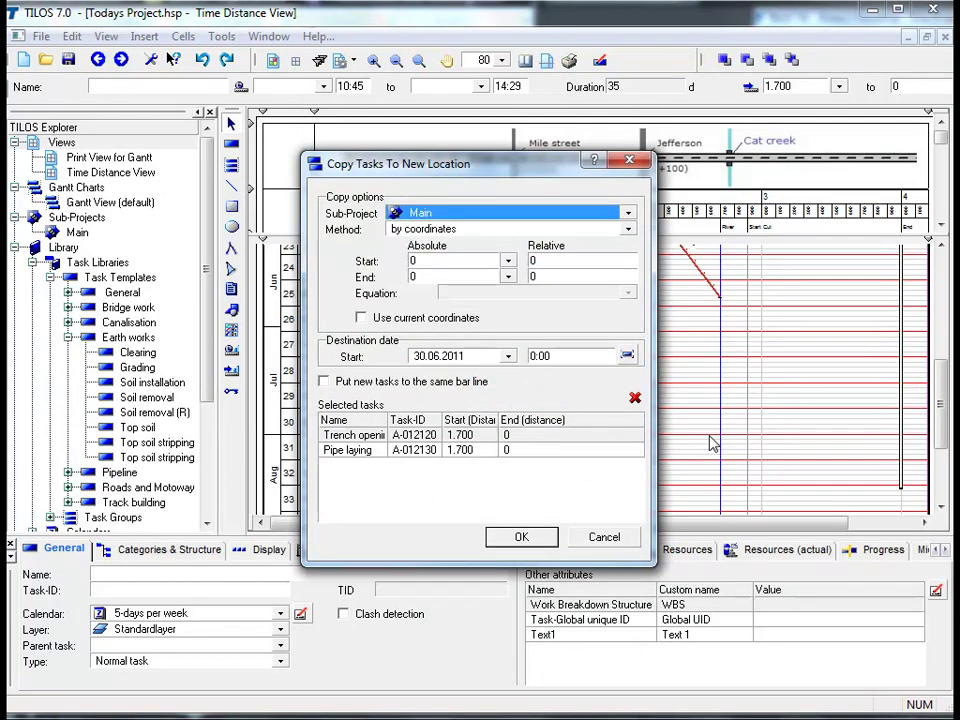
left_click(449, 261)
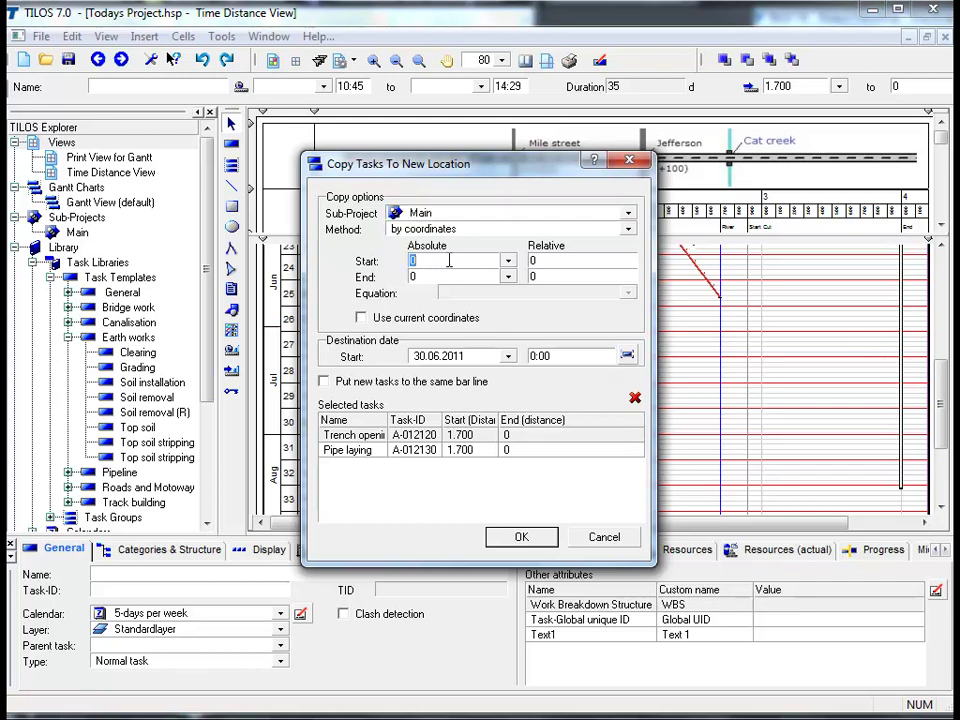
type("4.00")
type("0")
key("Tab")
key("Tab")
type("2700")
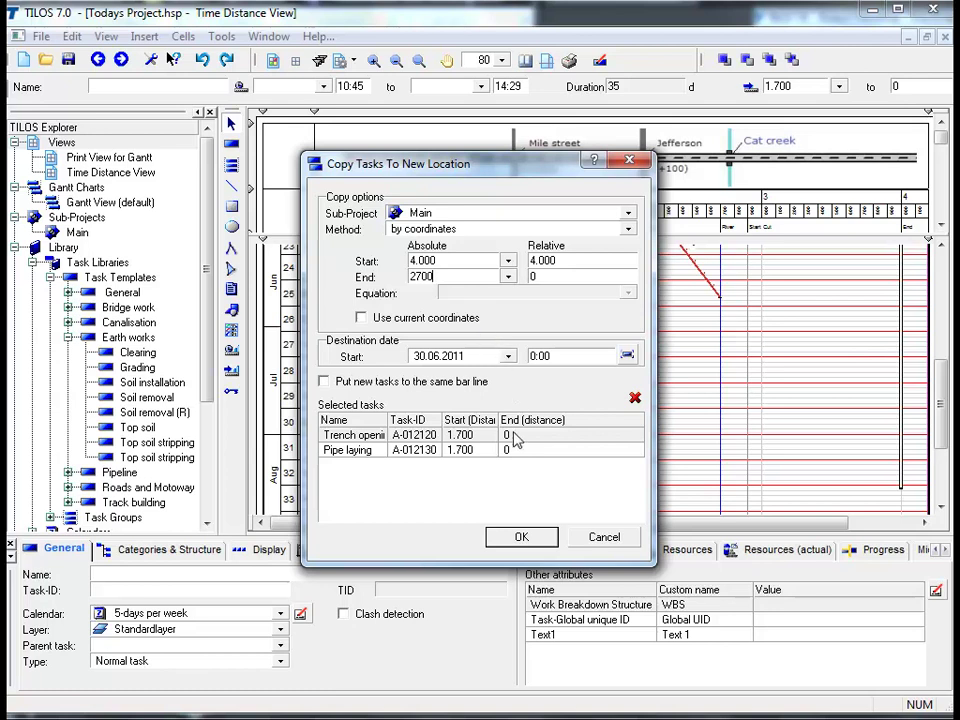
left_click(540, 540)
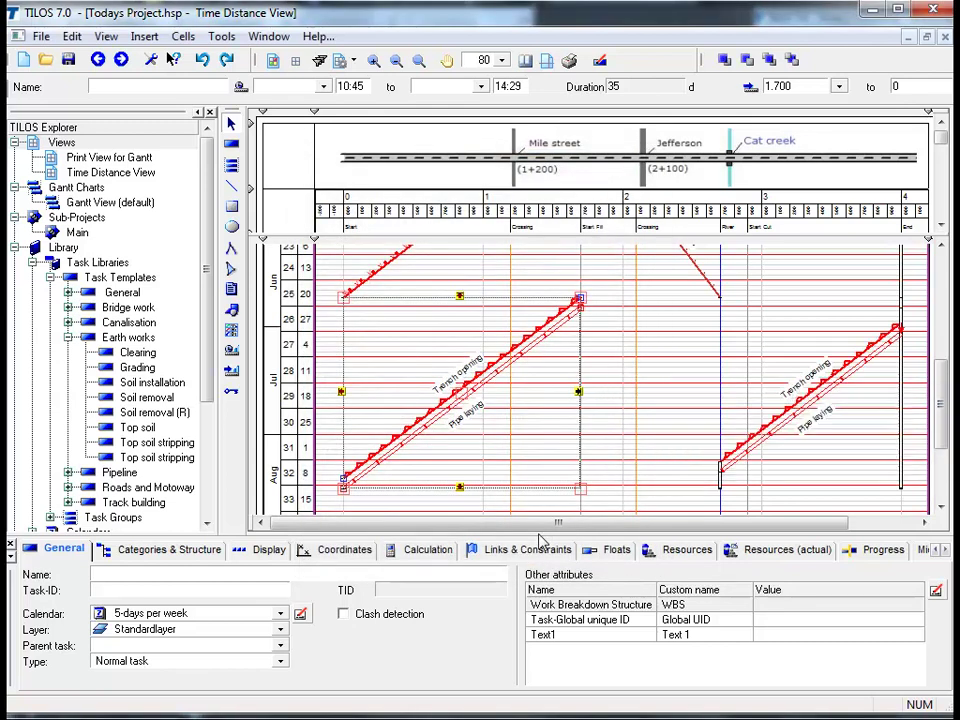
Remove the split from the time-distance view and show the schedule from its beginning in April.
left_click(636, 450)
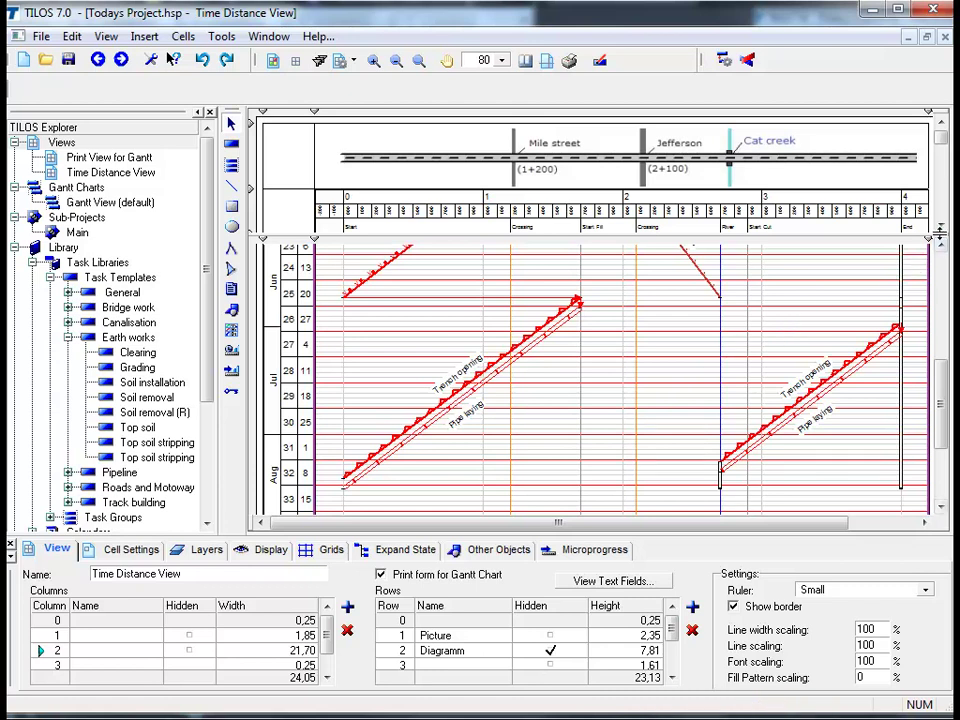
left_click_drag(928, 235, 938, 120)
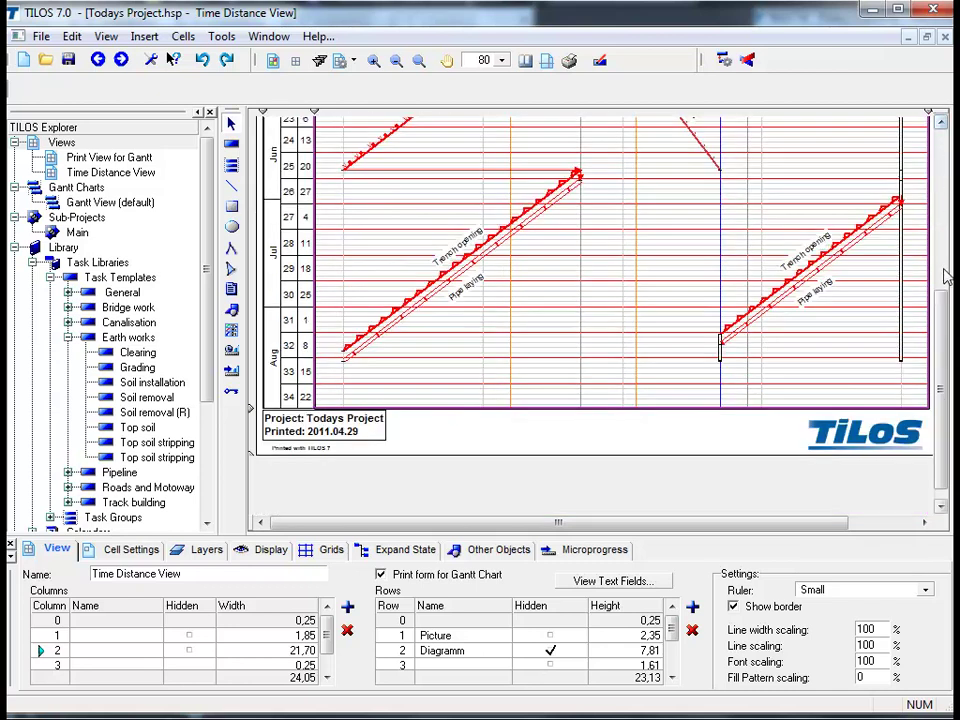
left_click_drag(945, 372, 940, 210)
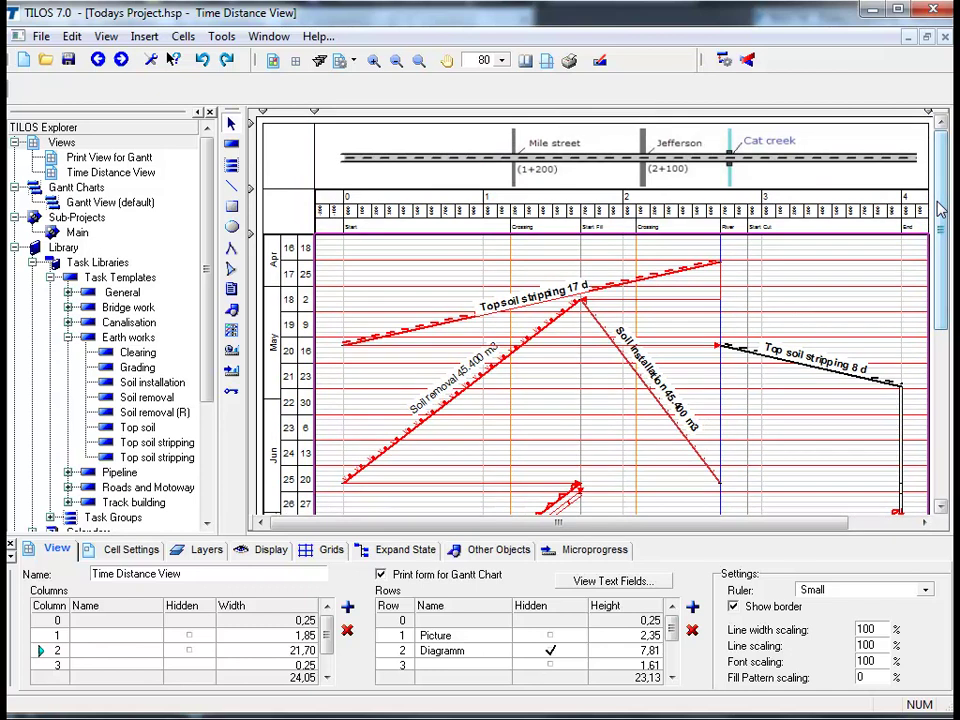